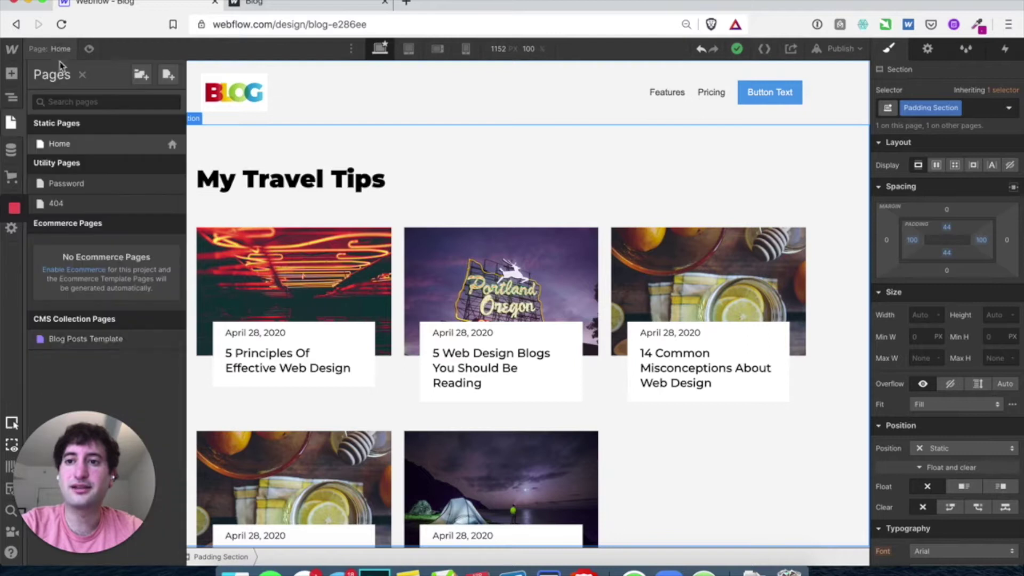
Open the Blog Posts Template collection page and expand its Padding Section to show the nested elements
left_click(105, 344)
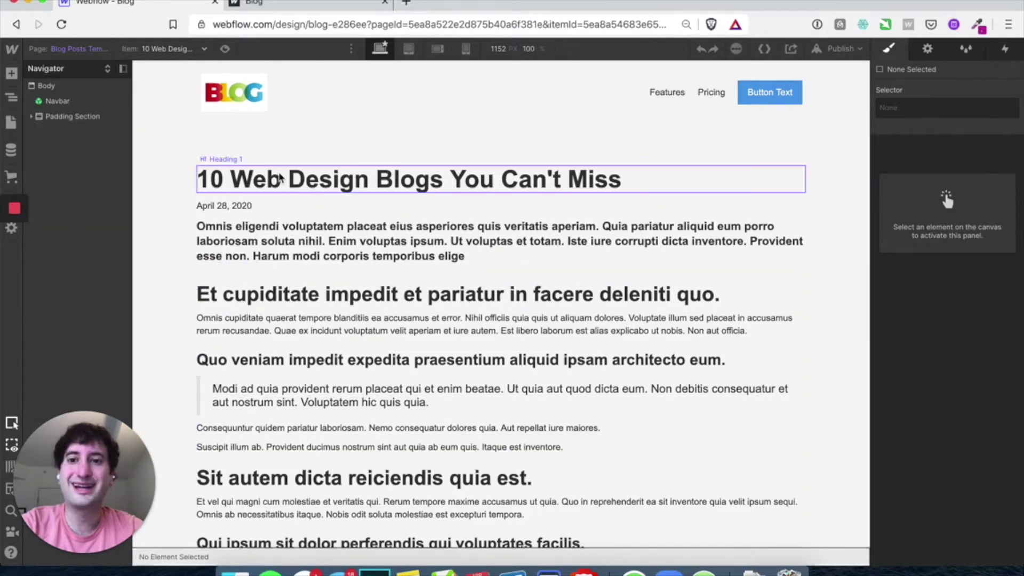
left_click(185, 138)
left_click(31, 117)
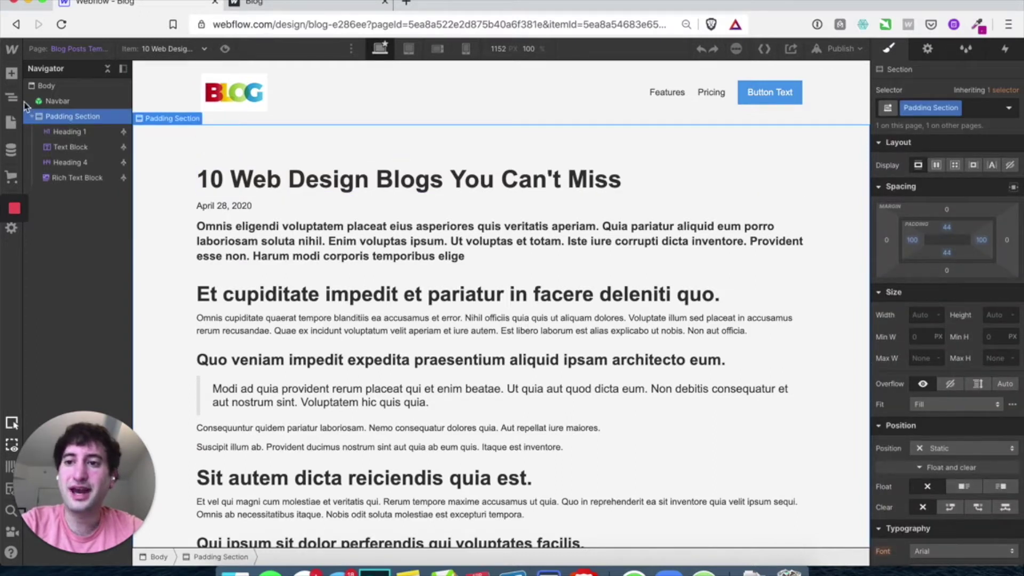
Add a new Section between the Navbar and the Padding Section, and move Heading 1 into it
left_click(43, 85)
left_click(11, 73)
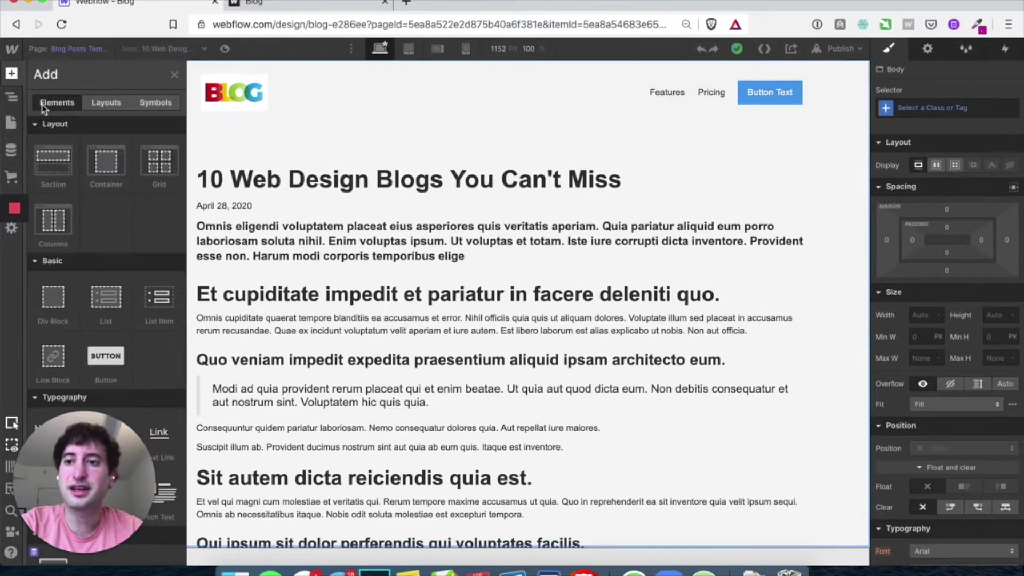
left_click_drag(49, 159, 77, 112)
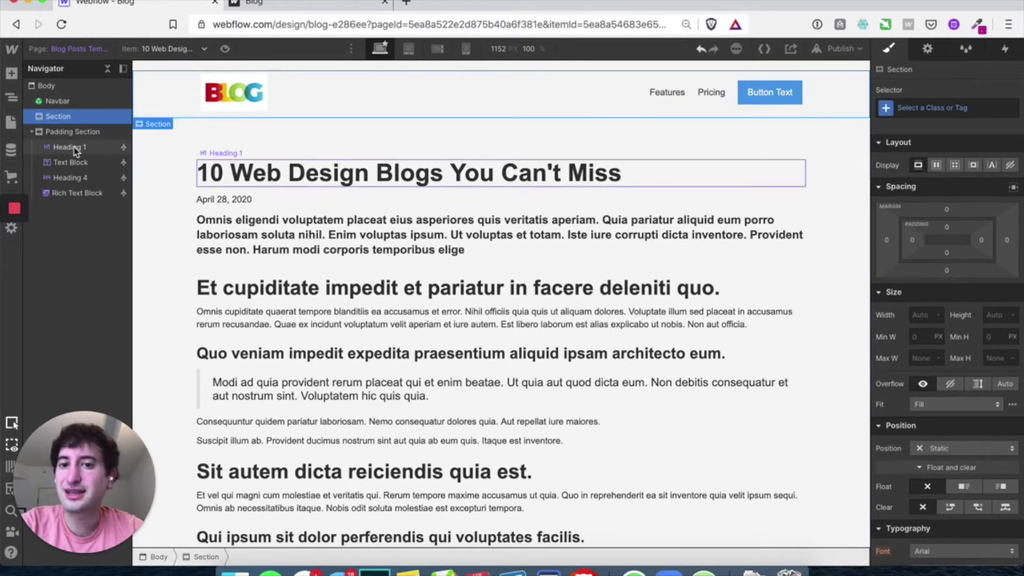
left_click_drag(77, 151, 78, 123)
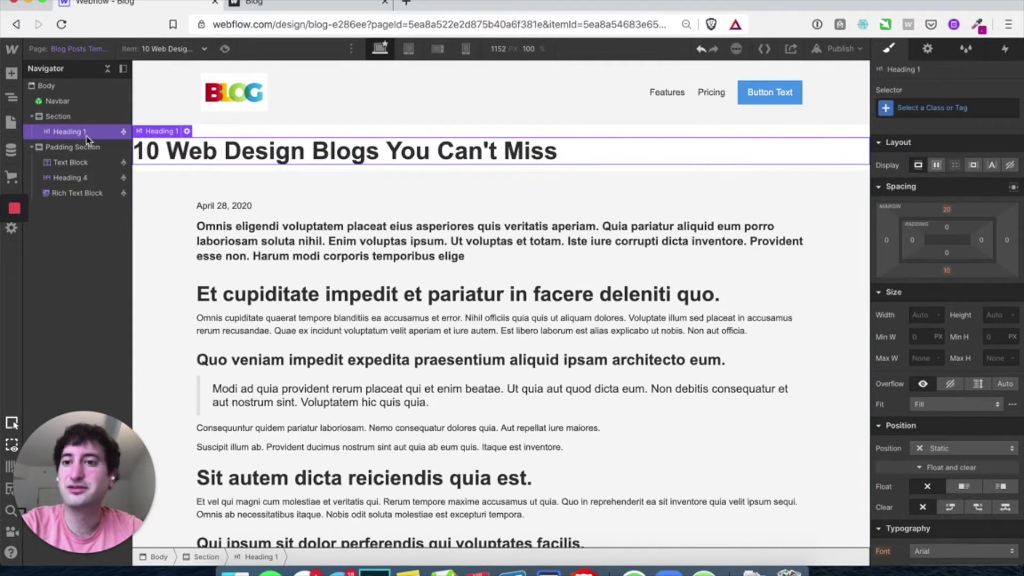
Assign a new class named "Blog Heading" to the new section
left_click(71, 118)
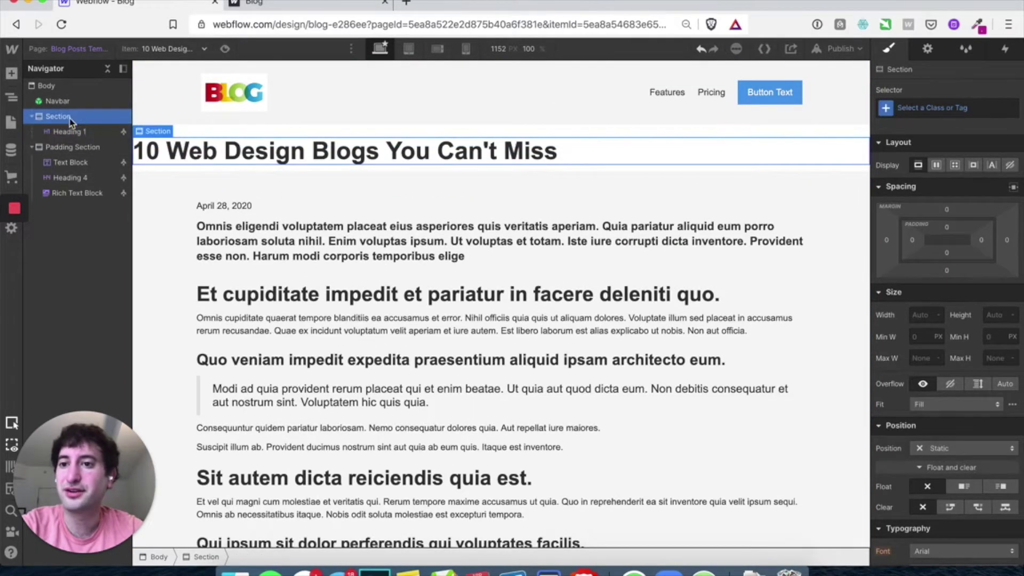
left_click(915, 109)
type("Blog Heading")
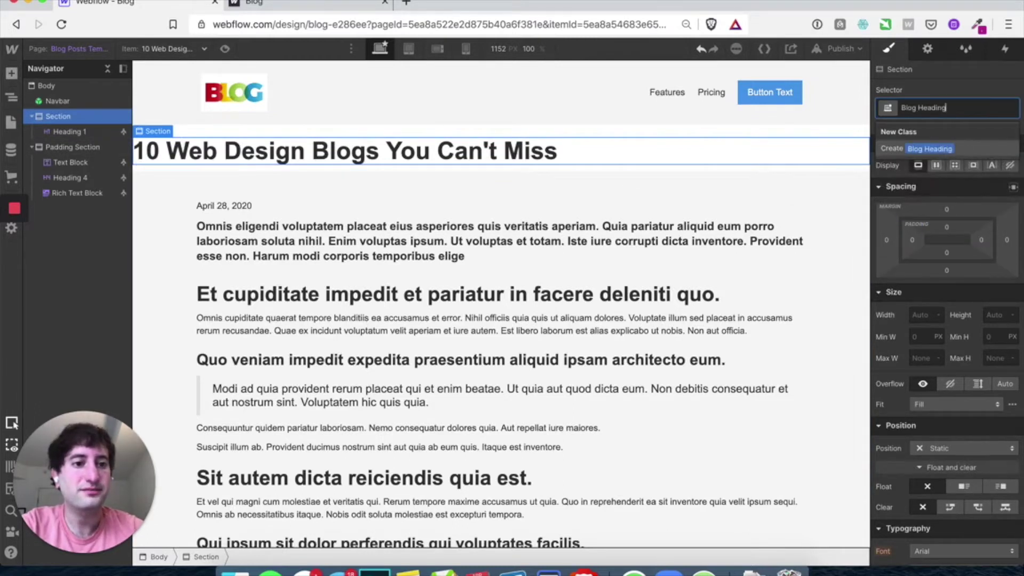
key("Return")
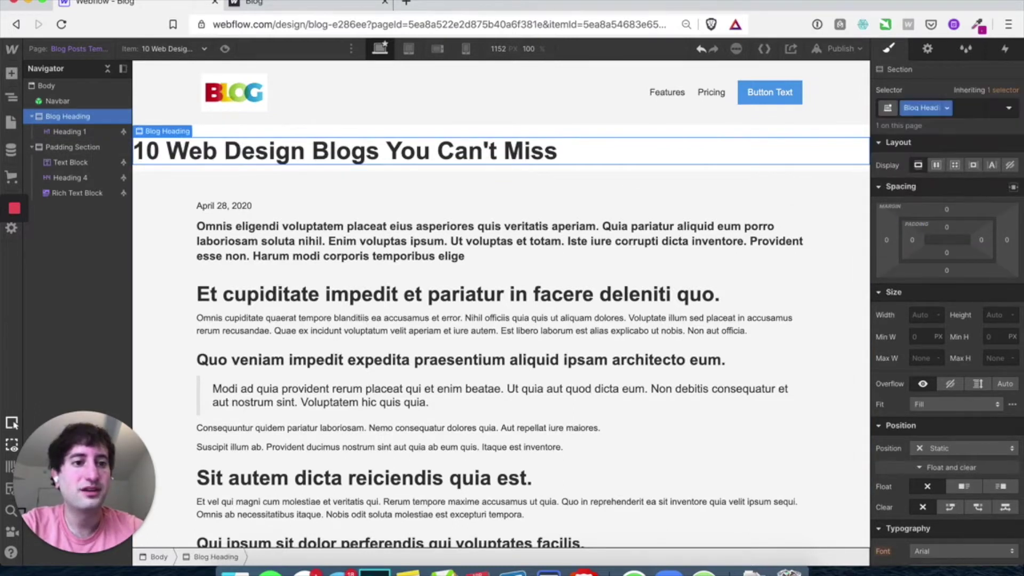
Rename the section's class to "Blog Heading Section"
left_click(946, 108)
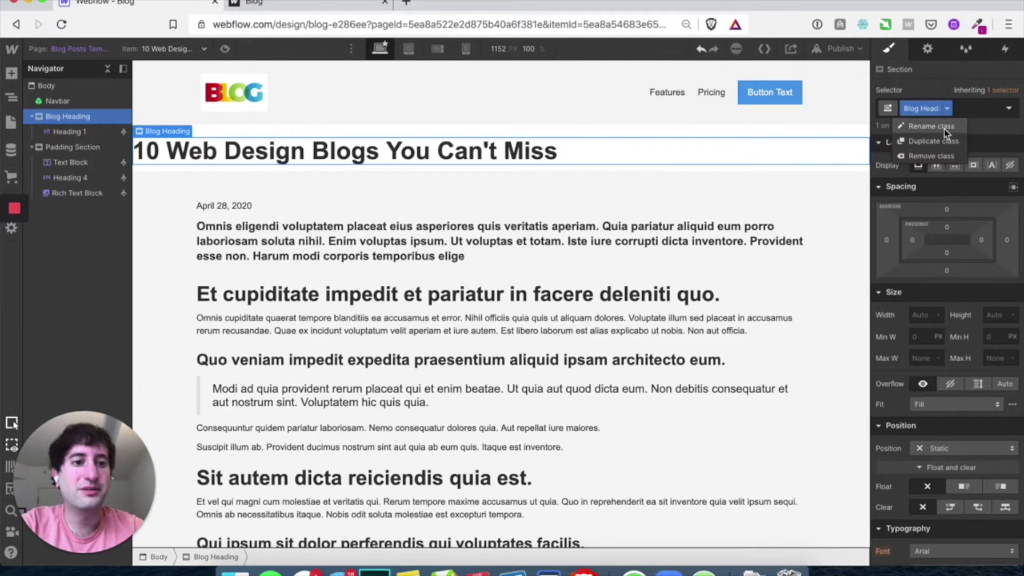
left_click(946, 109)
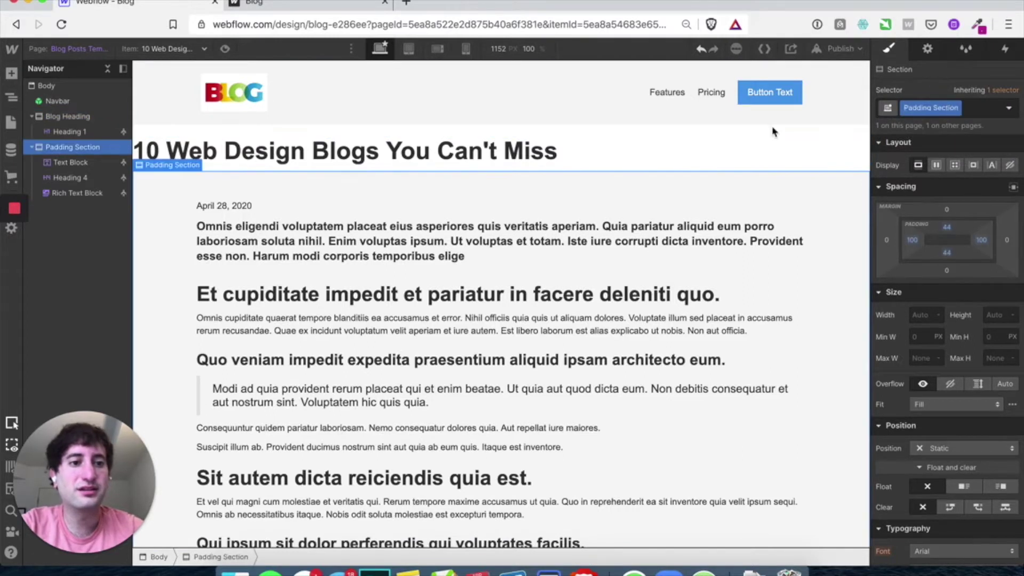
left_click(612, 144)
left_click(75, 116)
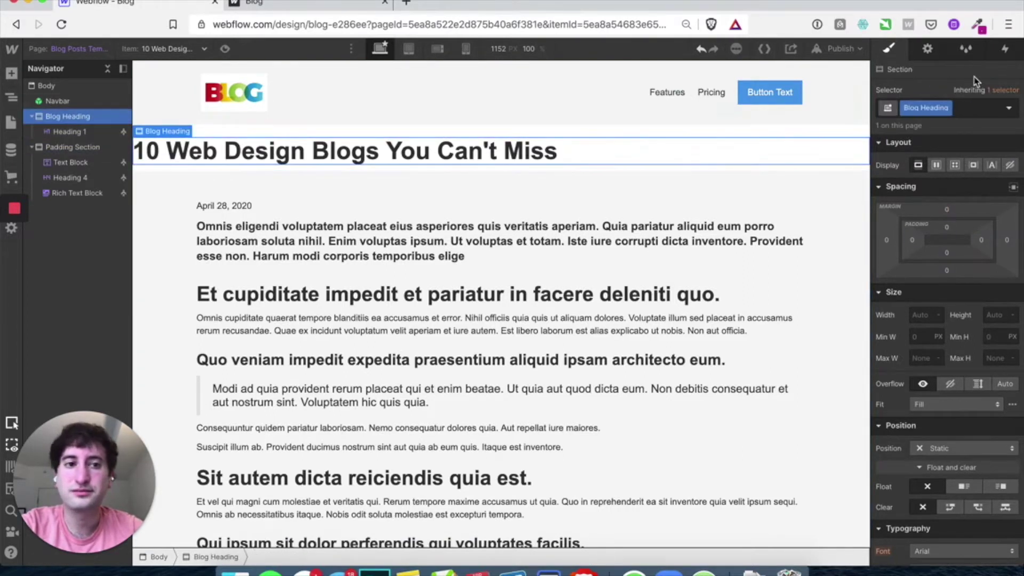
left_click(947, 108)
left_click(912, 126)
type("Blog Heading Section")
key("Return")
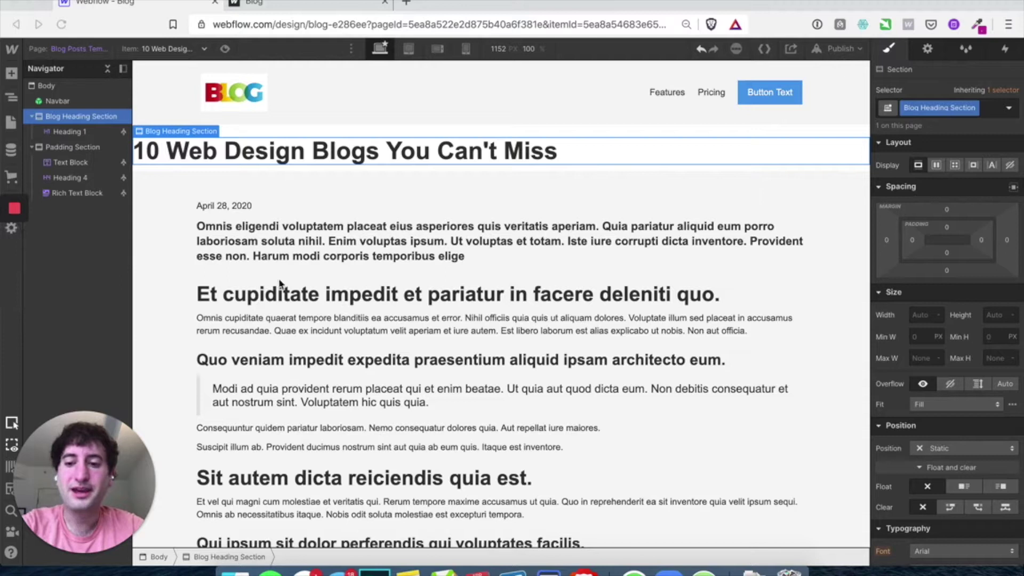
Have the Blog Heading Section get its background image from the Main Image field of Blog Posts
left_click(927, 48)
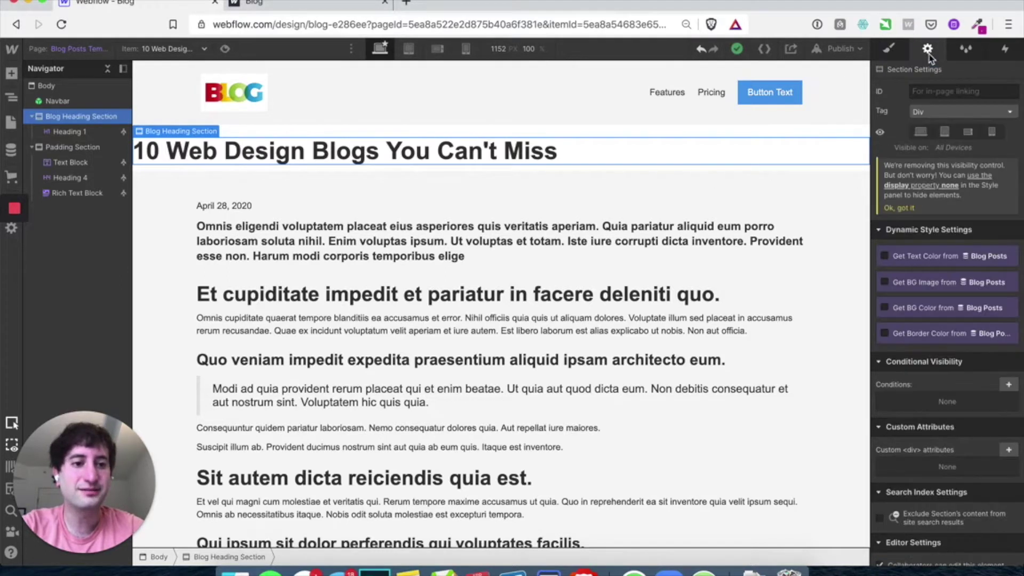
left_click(894, 273)
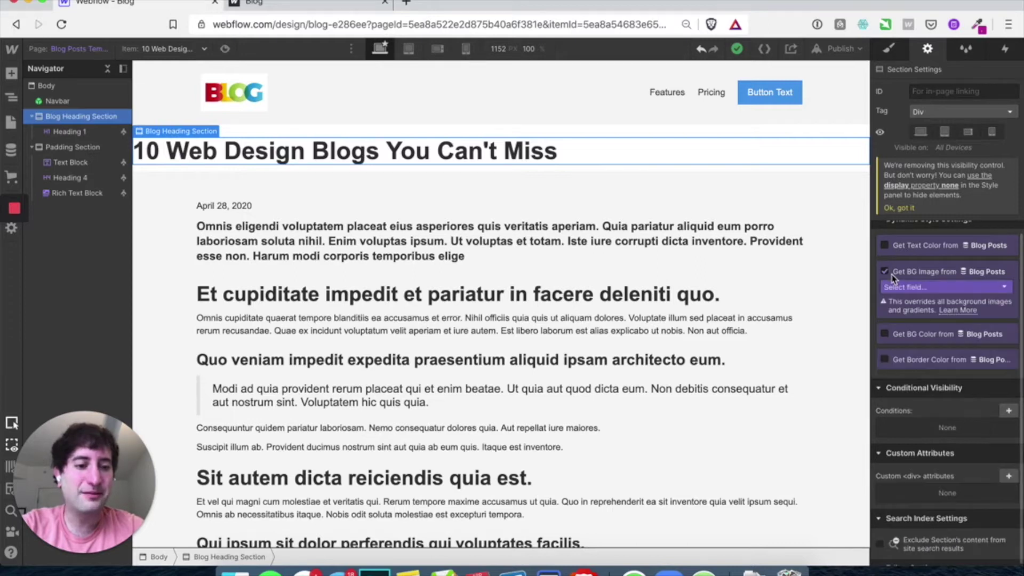
left_click(943, 287)
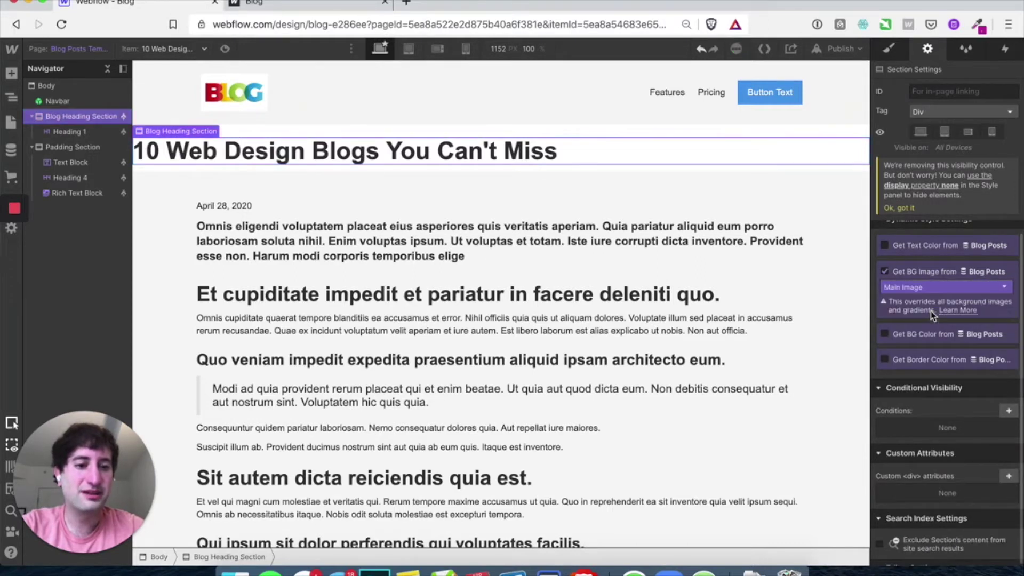
left_click(931, 314)
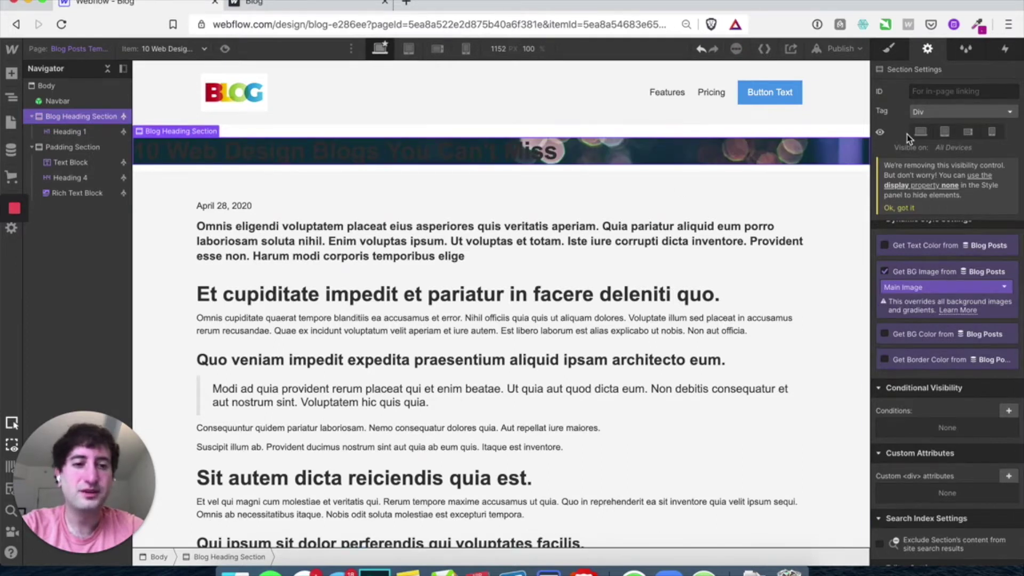
Set the Blog Heading Section's minimum height to 200 px and increase it to 300 px
left_click(890, 51)
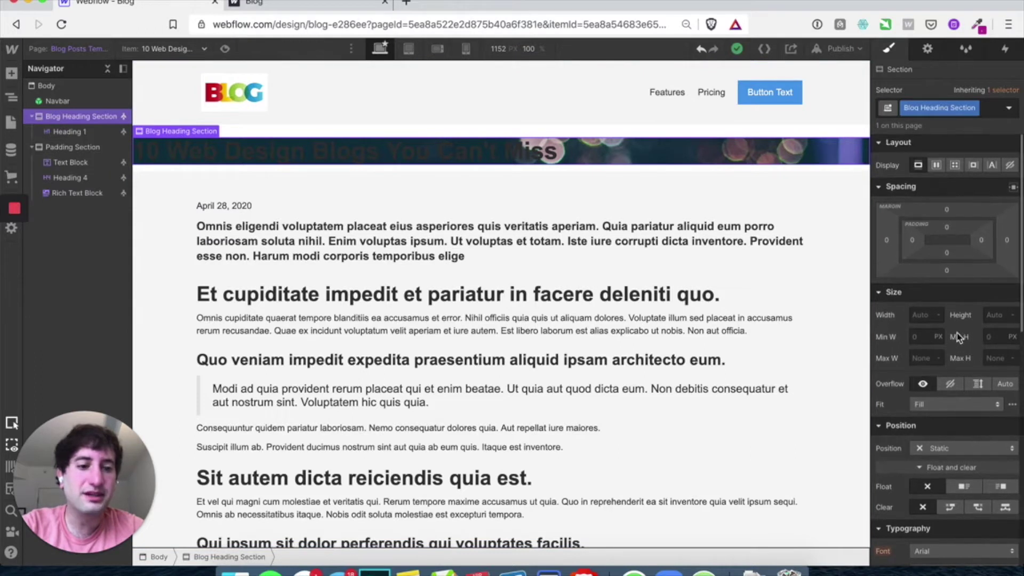
left_click(990, 336)
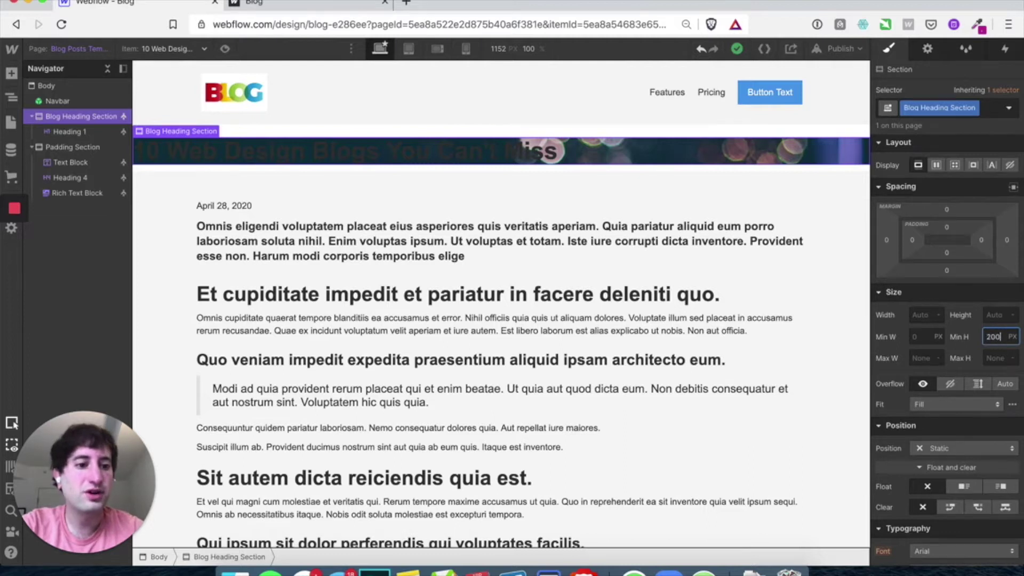
type("200")
key("Return")
key("super+a")
type("300")
key("Return")
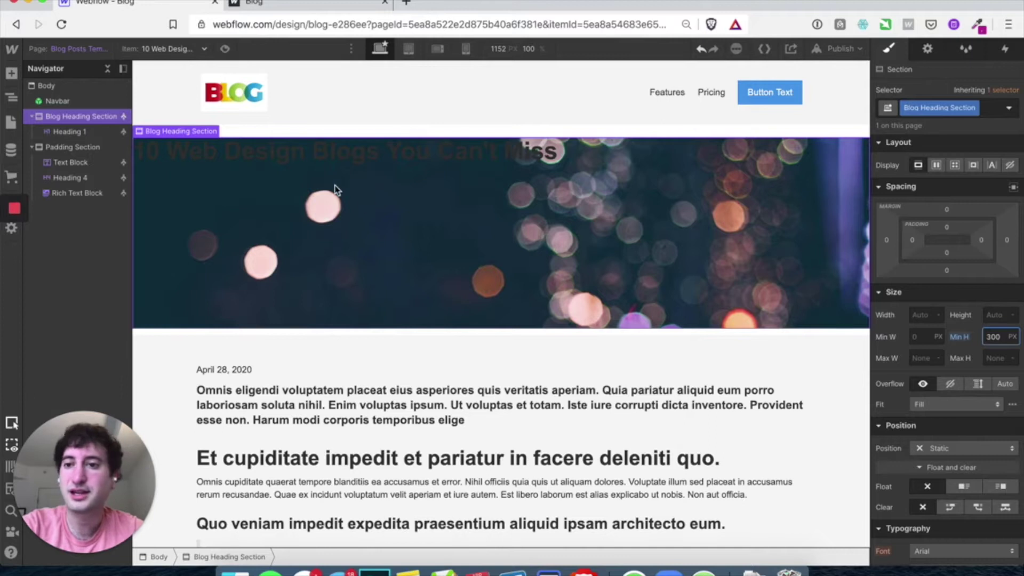
Add a background image layer to the Blog Heading Section, try the Contain size, and settle on Cover
scroll(986, 296, "down", 7)
scroll(986, 296, "down", 3)
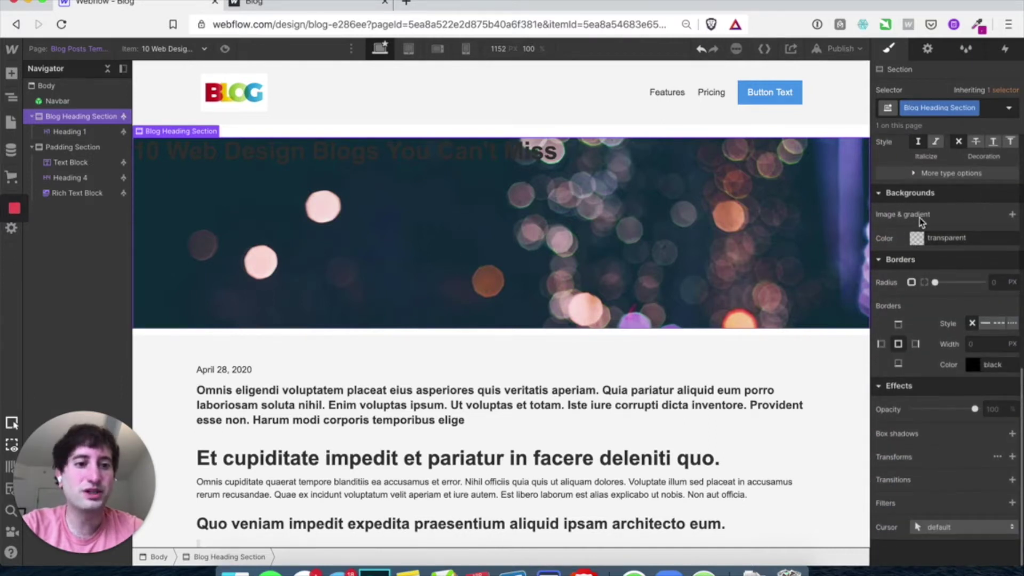
left_click(1011, 214)
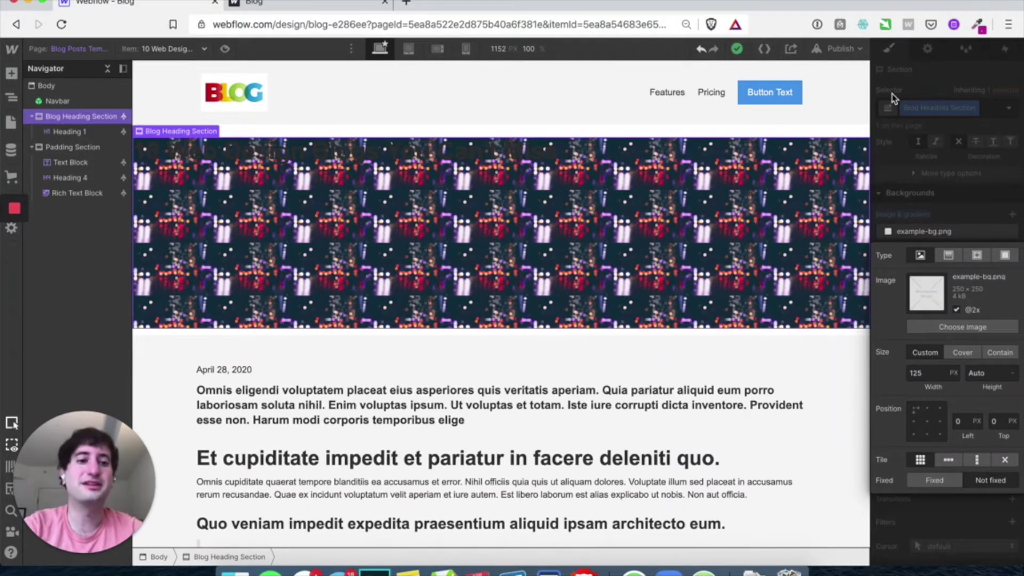
left_click(962, 353)
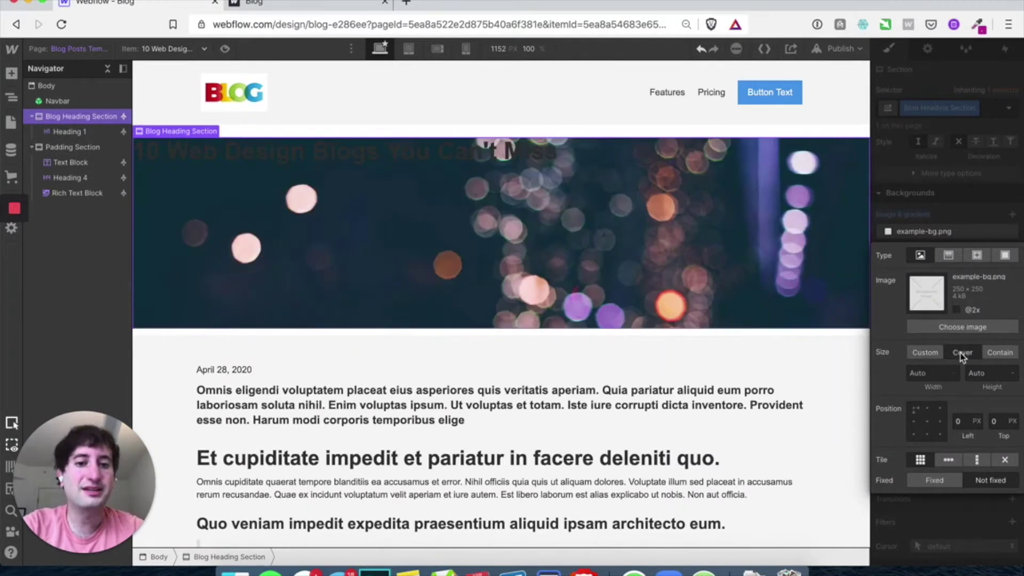
left_click(985, 356)
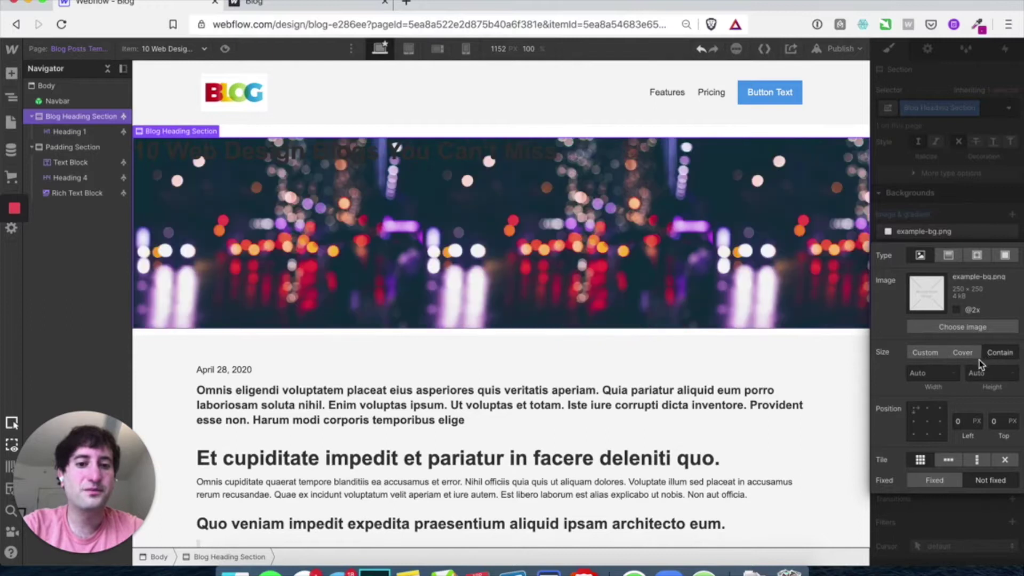
left_click(963, 353)
left_click(939, 240)
Set the Blog Heading Section's minimum height to 500 px
left_click(997, 337)
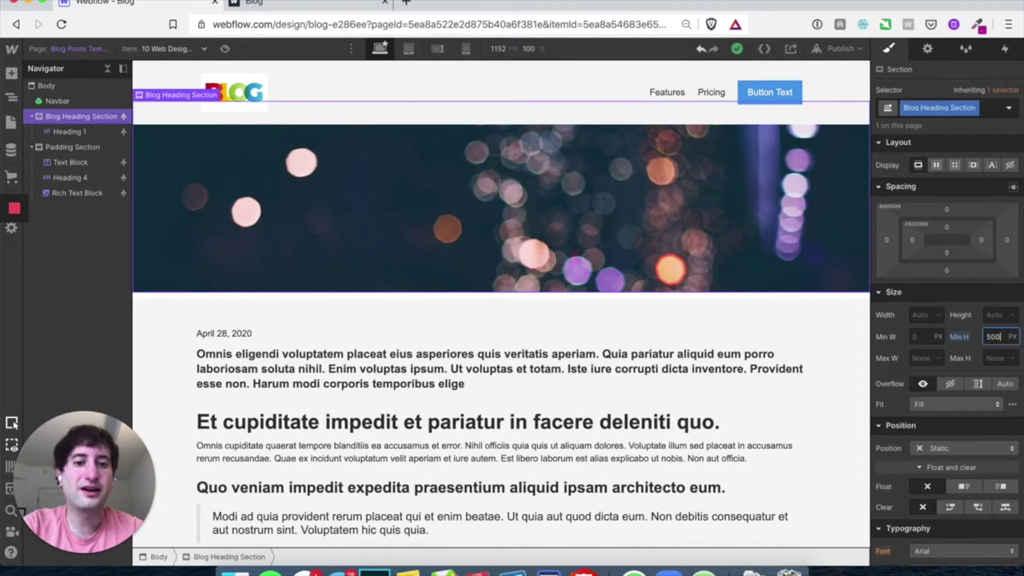
key("Return")
scroll(566, 299, "up", 2)
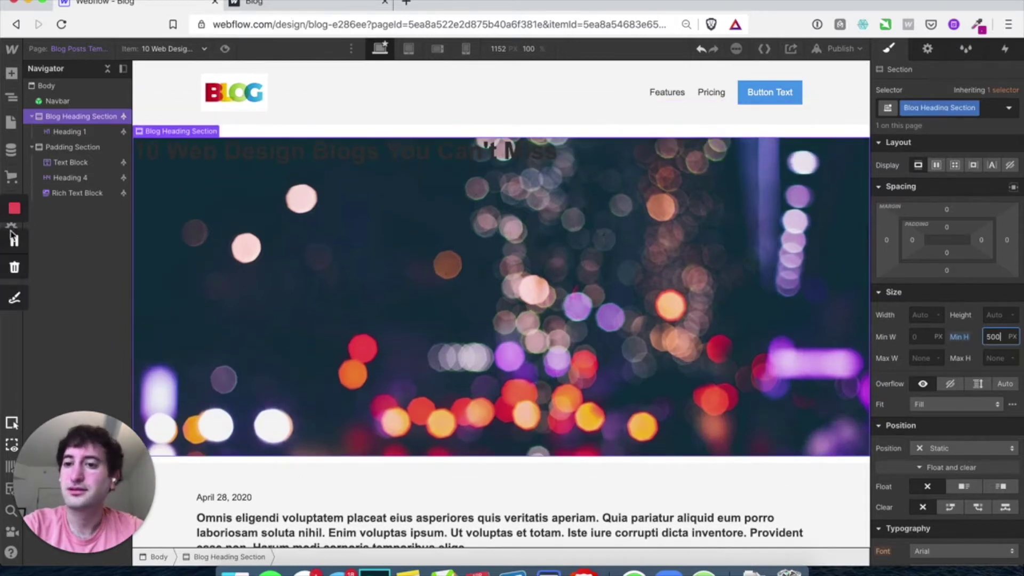
scroll(314, 341, "down", 1)
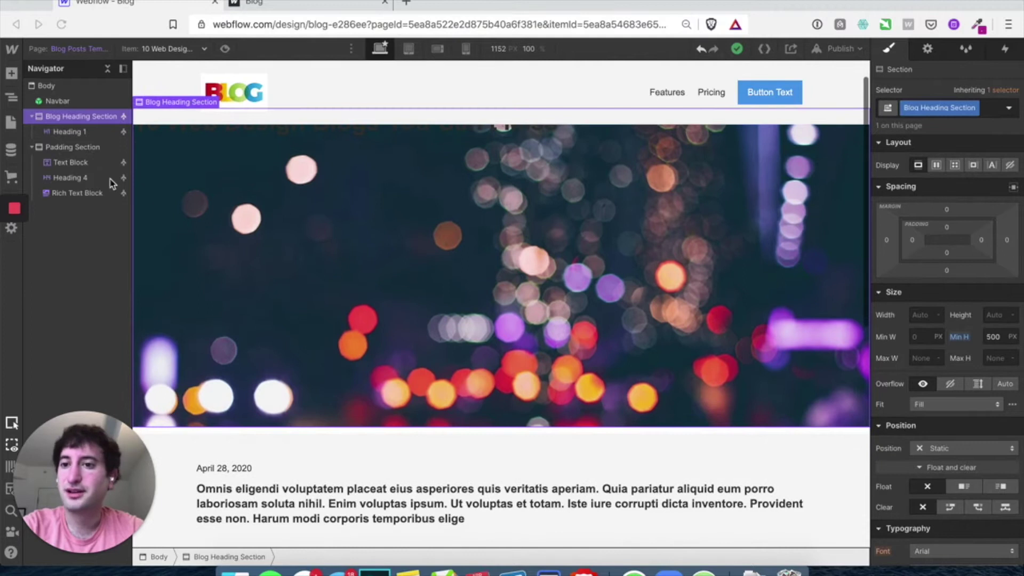
Move Heading 1 back into the Padding Section and add a Div Block directly below the Blog Heading Section
left_click_drag(82, 137, 76, 153)
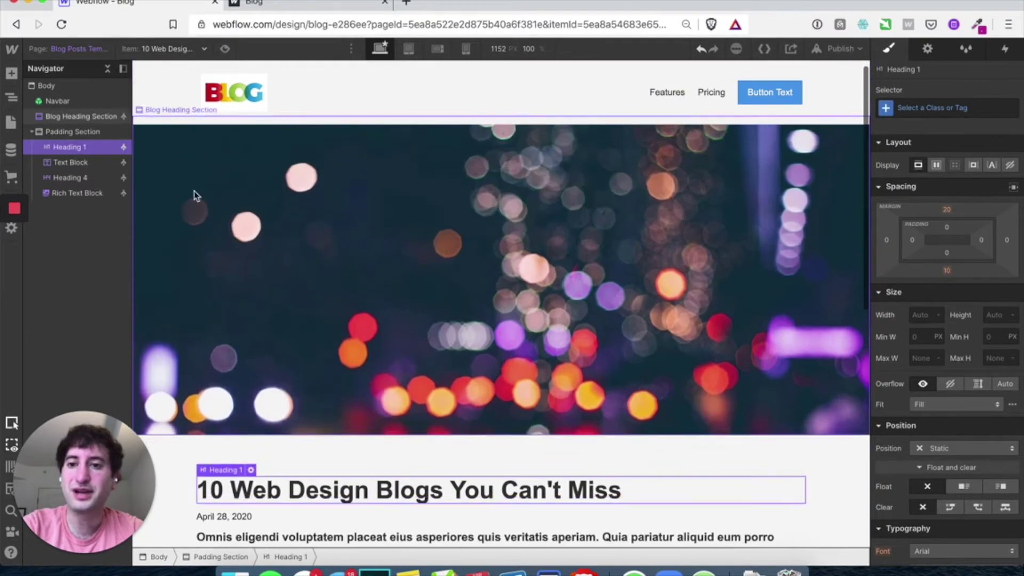
left_click(11, 73)
left_click_drag(48, 299, 95, 131)
scroll(229, 319, "down", 3)
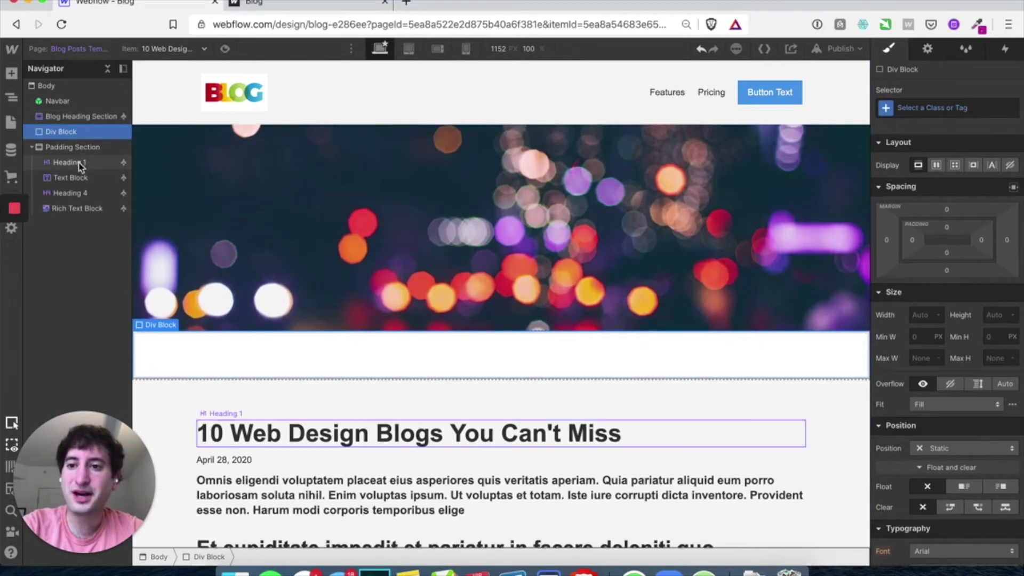
Move Heading 1 into the Div Block and nest the block inside the Blog Heading Section
left_click_drag(80, 162, 83, 136)
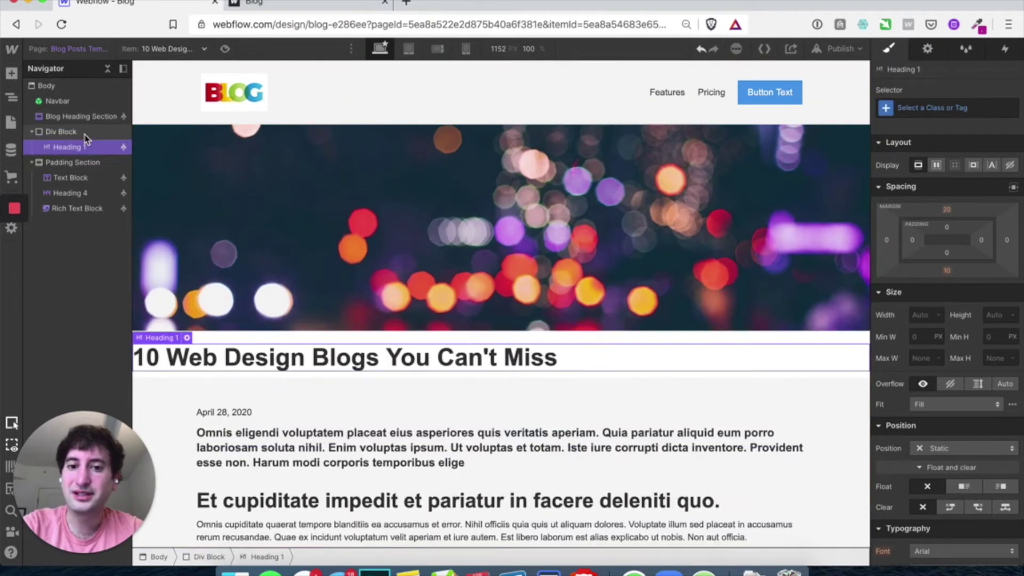
left_click(31, 131)
left_click_drag(74, 133, 76, 122)
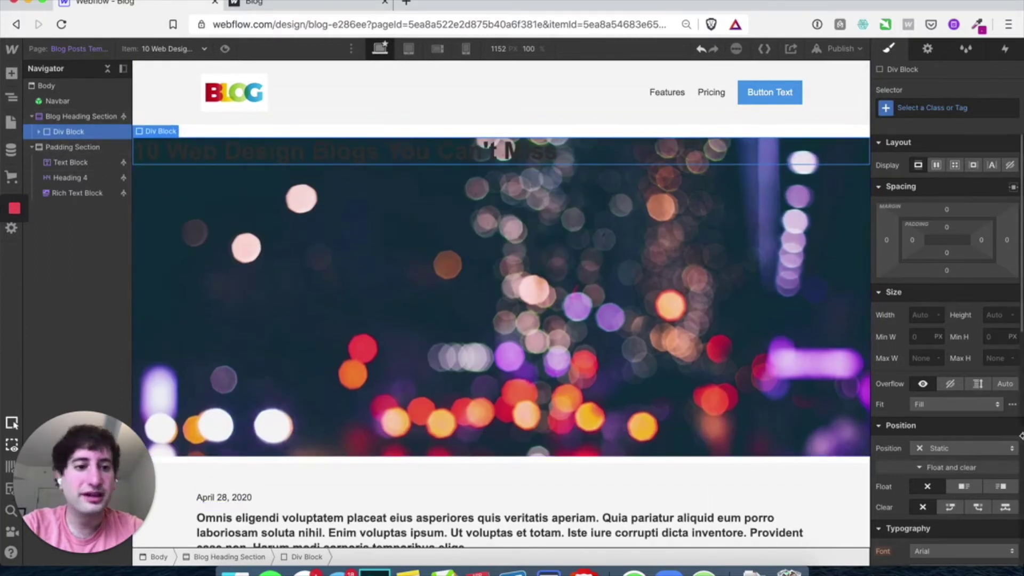
Give the Div Block a white (#ffffff) background and center-align its text
scroll(986, 426, "down", 10)
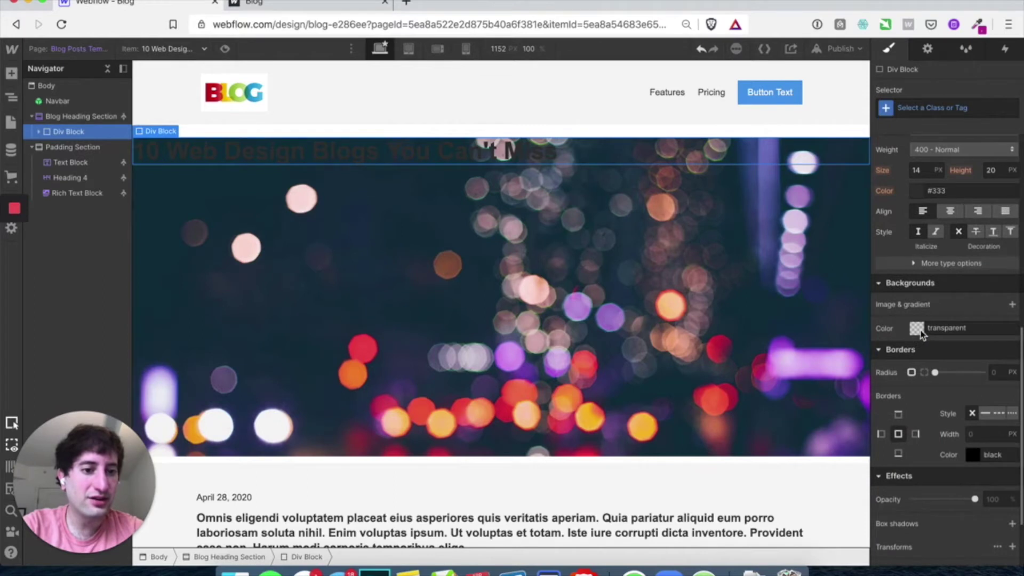
left_click(917, 328)
left_click_drag(903, 461, 1015, 462)
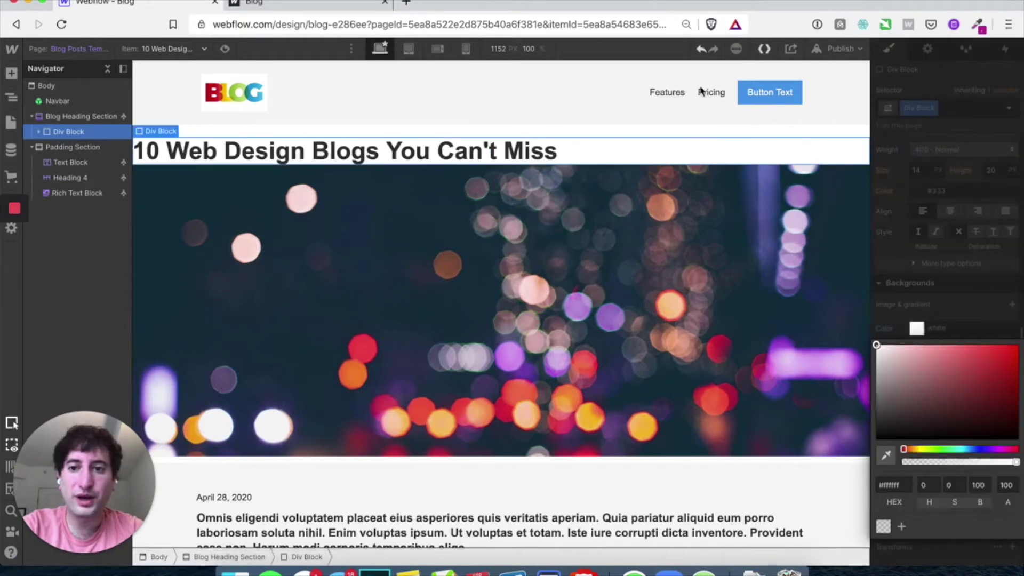
left_click(903, 213)
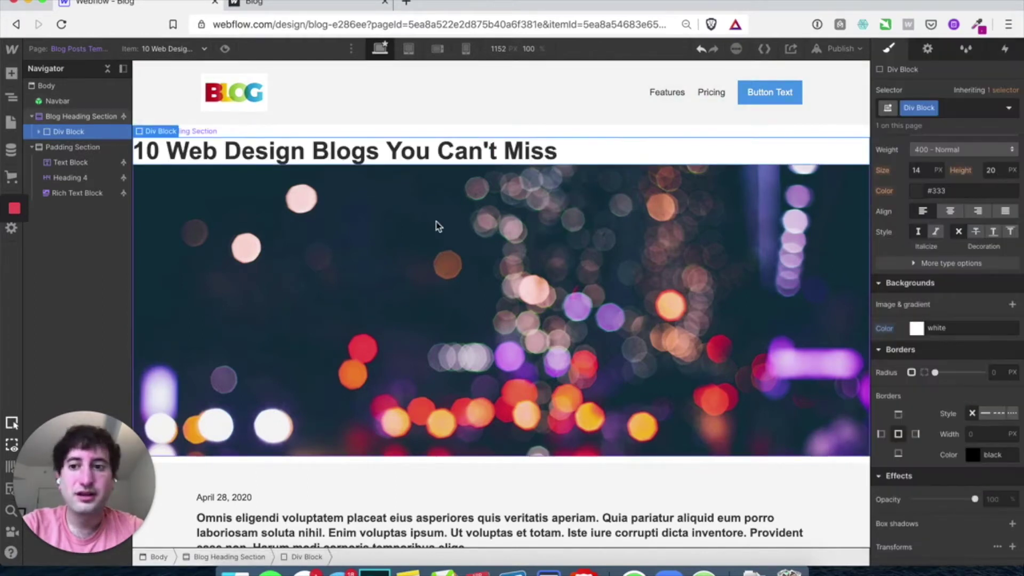
left_click(949, 211)
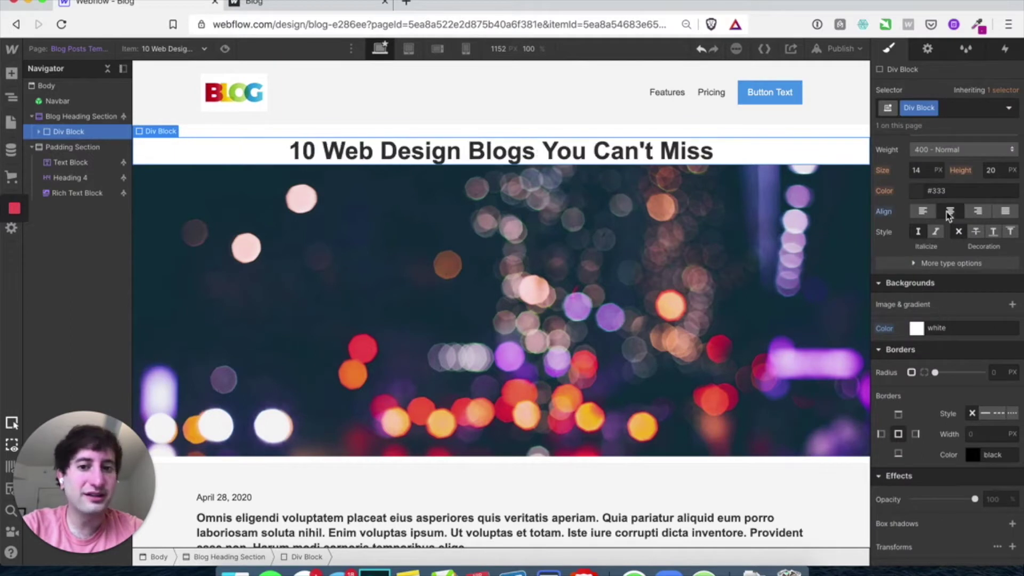
scroll(919, 223, "up", 5)
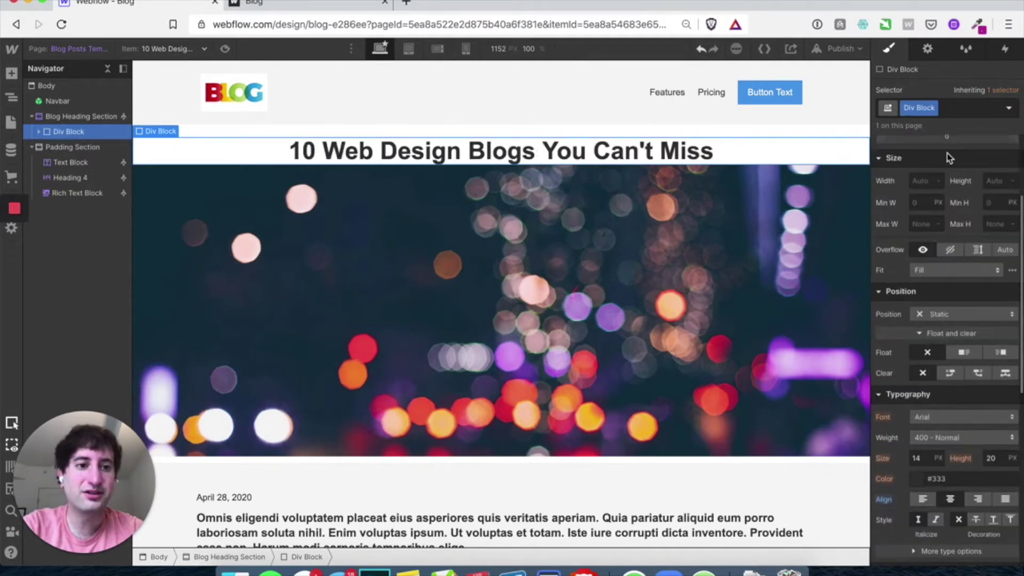
Name the Div Block's class Blog Post Header Box and give it 40 px padding and 51 px margins on all sides
scroll(947, 152, "down", 2)
scroll(947, 412, "down", 1)
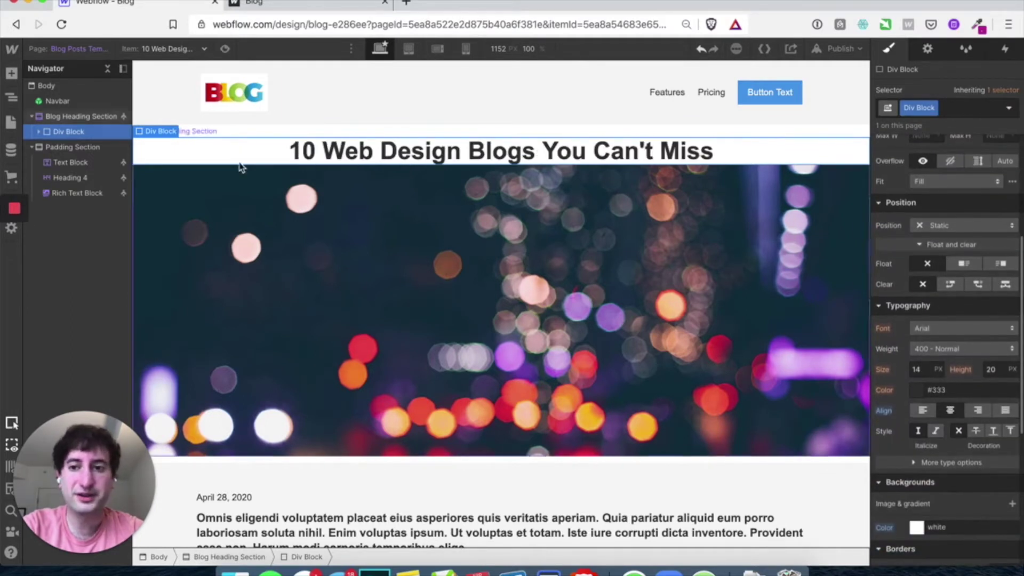
left_click(937, 111)
left_click(933, 134)
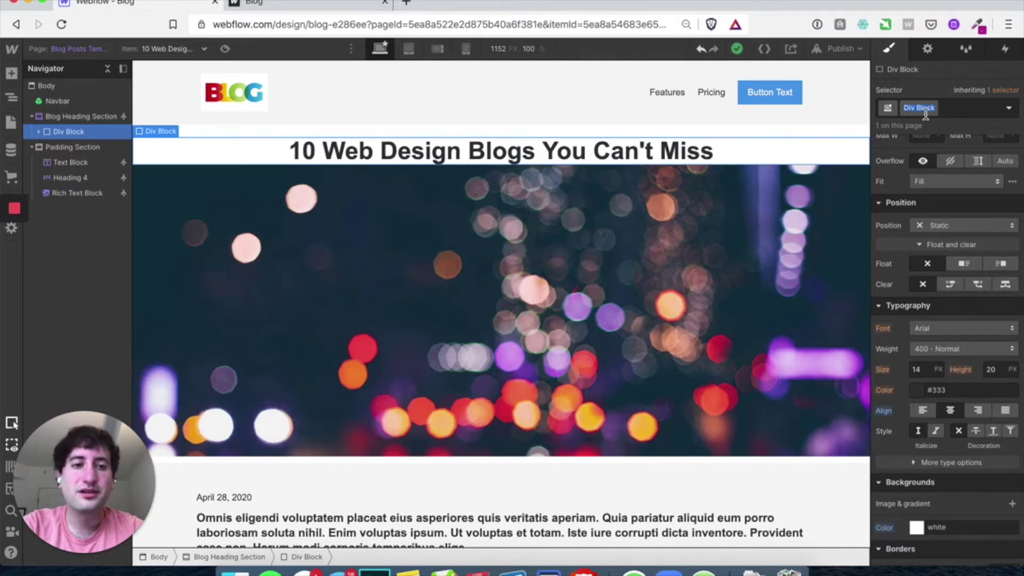
key("BackSpace")
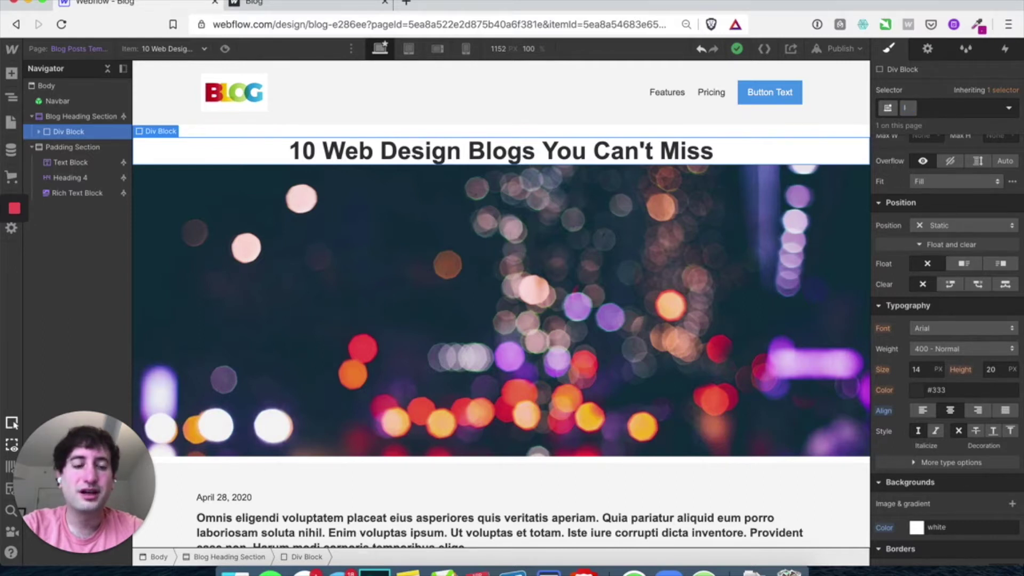
type("Blog Post")
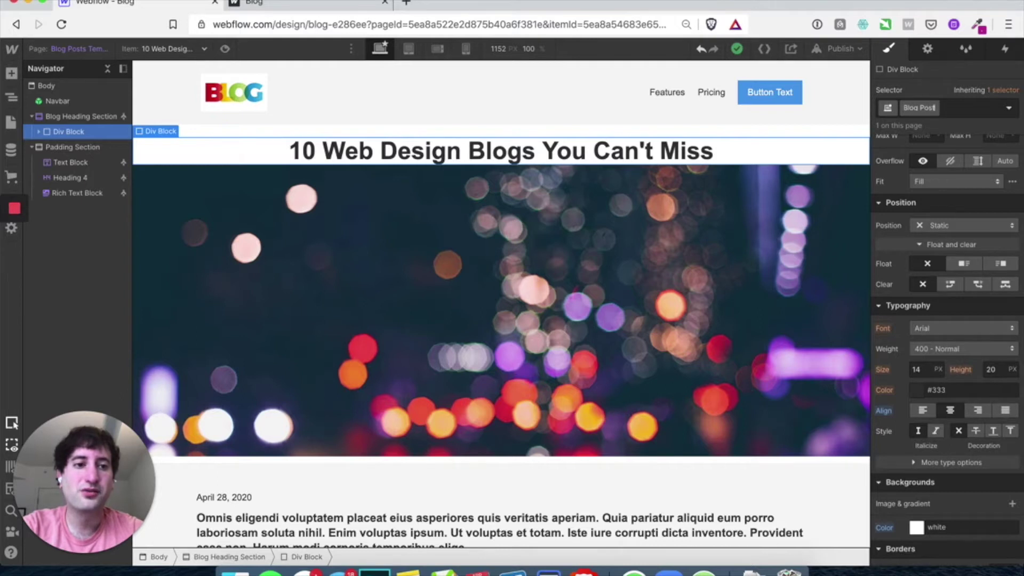
type(" Header Box")
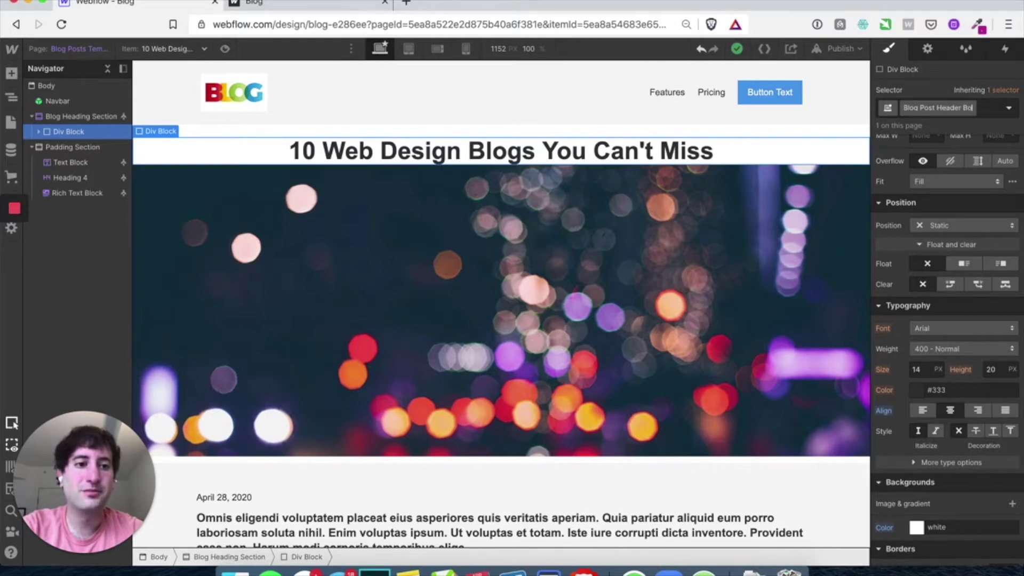
key("Return")
scroll(938, 336, "up", 5)
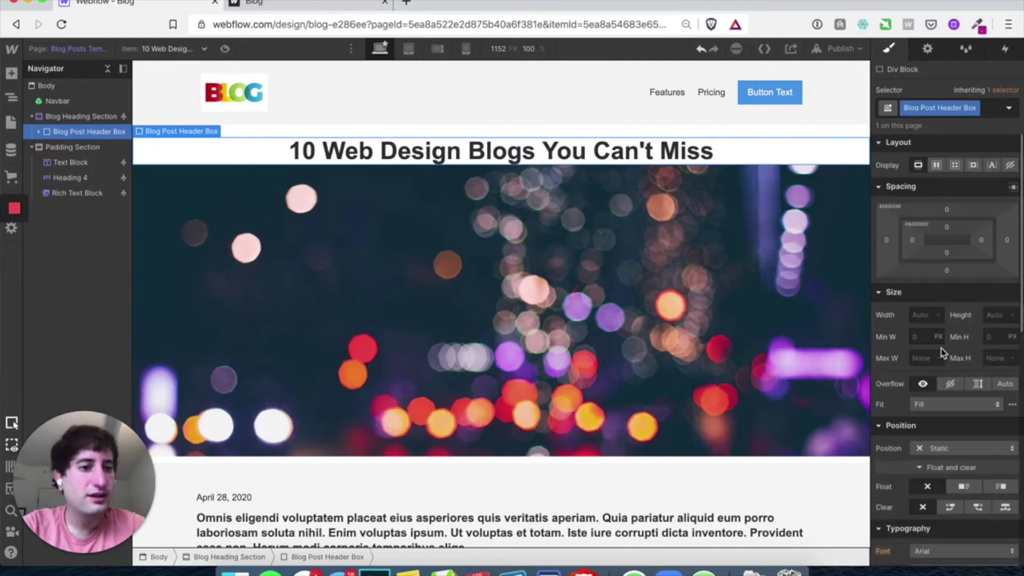
left_click_drag(917, 245, 856, 247)
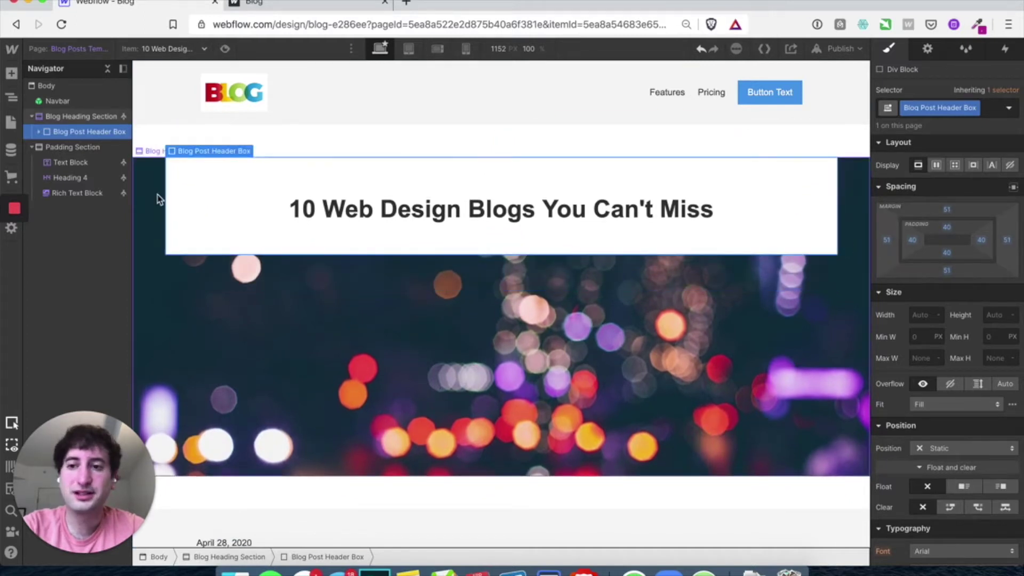
Make the Blog Heading Section a vertical flex container with its content justified to the end
left_click(93, 117)
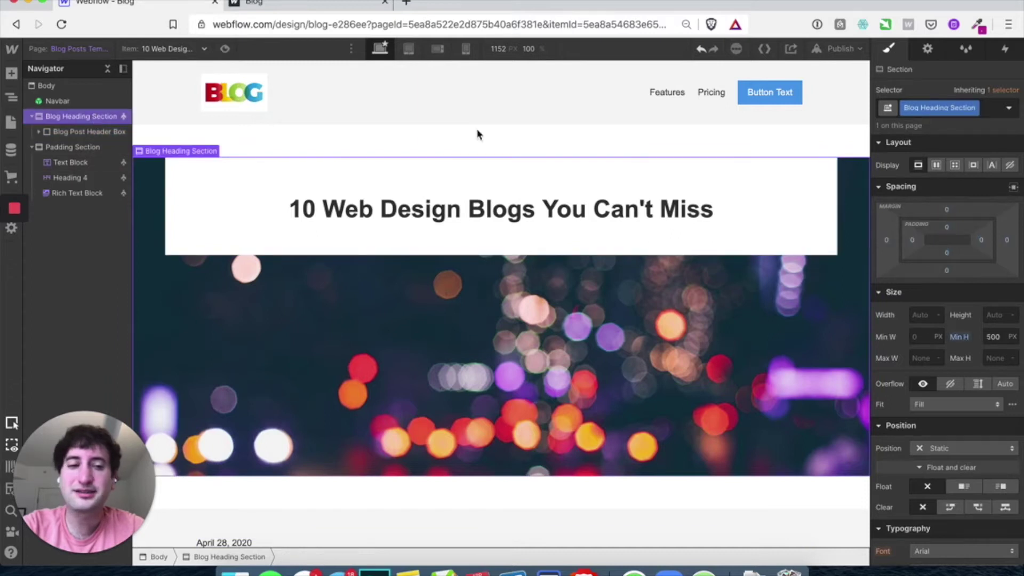
left_click(935, 166)
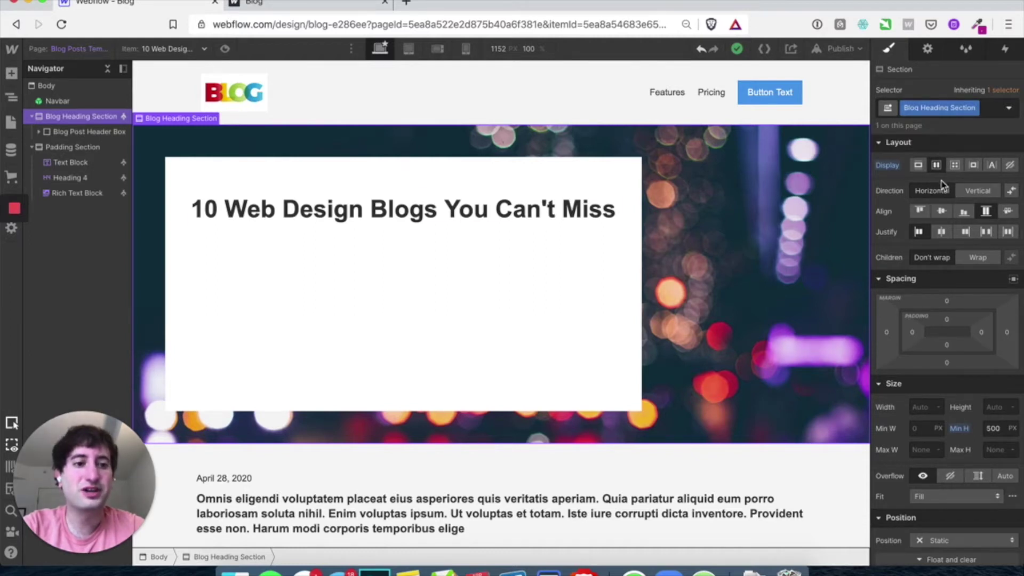
left_click(977, 191)
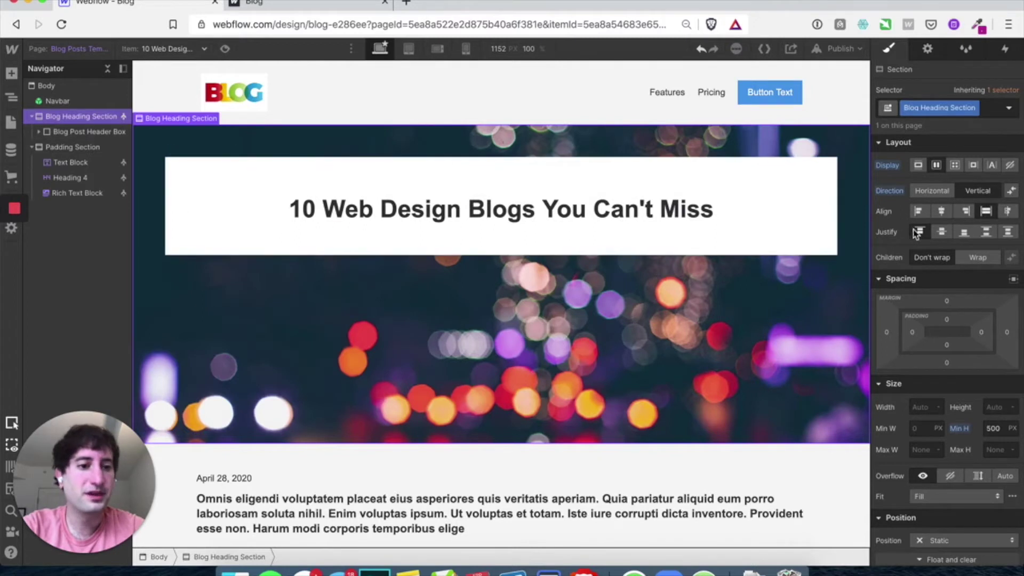
left_click(964, 233)
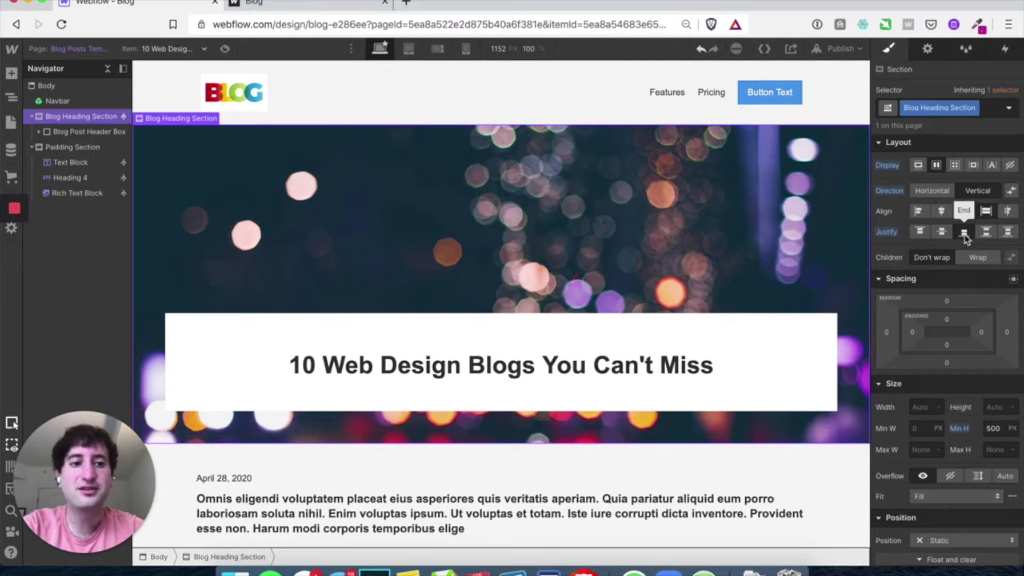
scroll(590, 388, "down", 1)
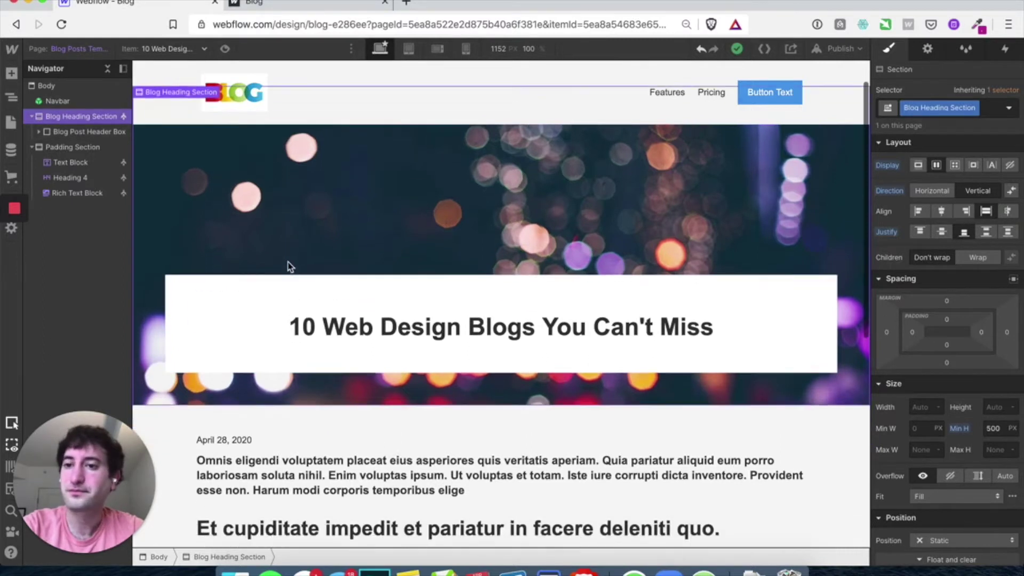
Set the Blog Post Header Box's bottom margin to -77 px so it overlaps the section below
left_click(83, 132)
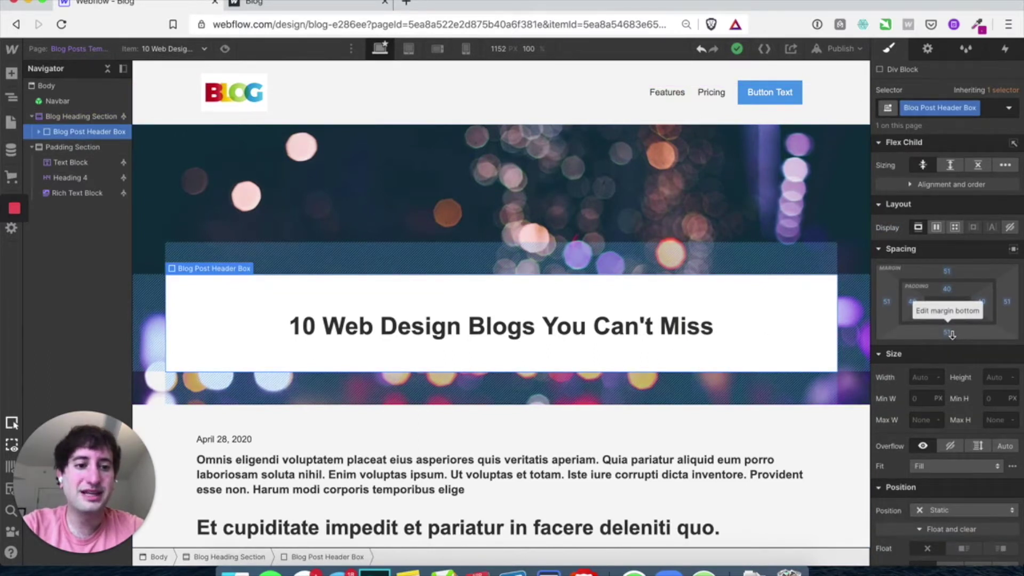
left_click_drag(955, 334, 936, 257)
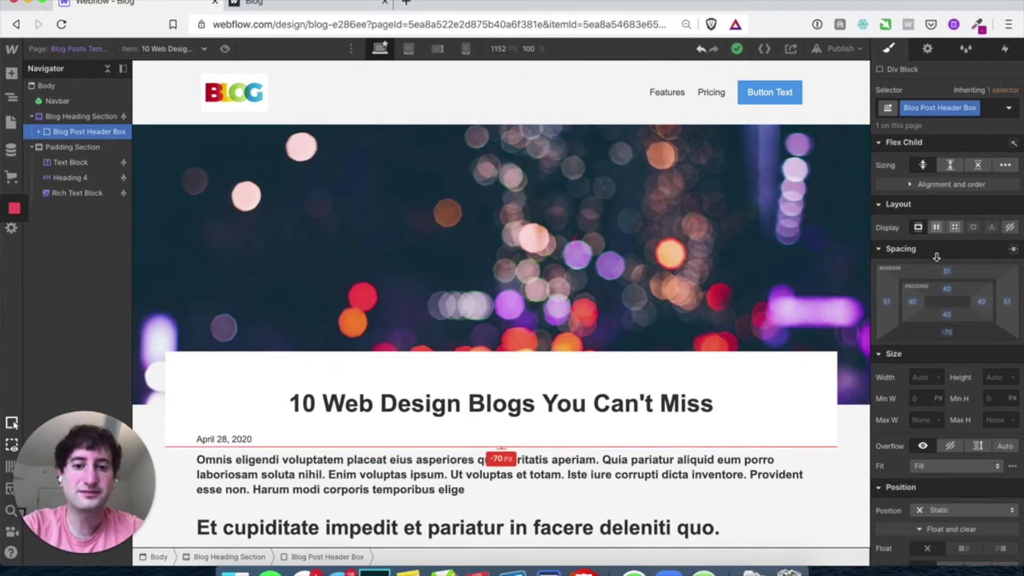
left_click_drag(936, 257, 936, 251)
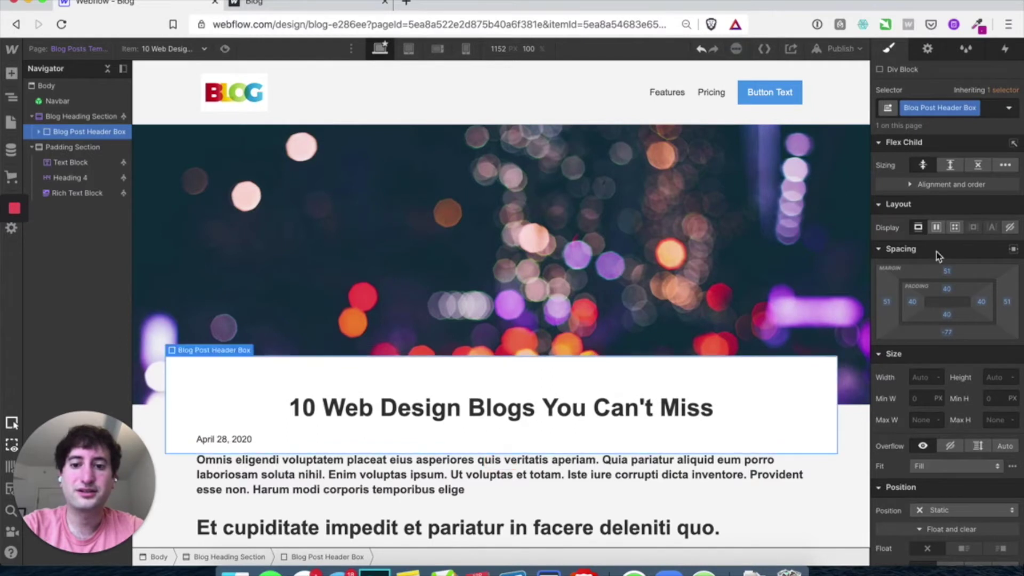
Try a 153 px top margin on the Padding Section and reset it to 0
scroll(599, 343, "down", 4)
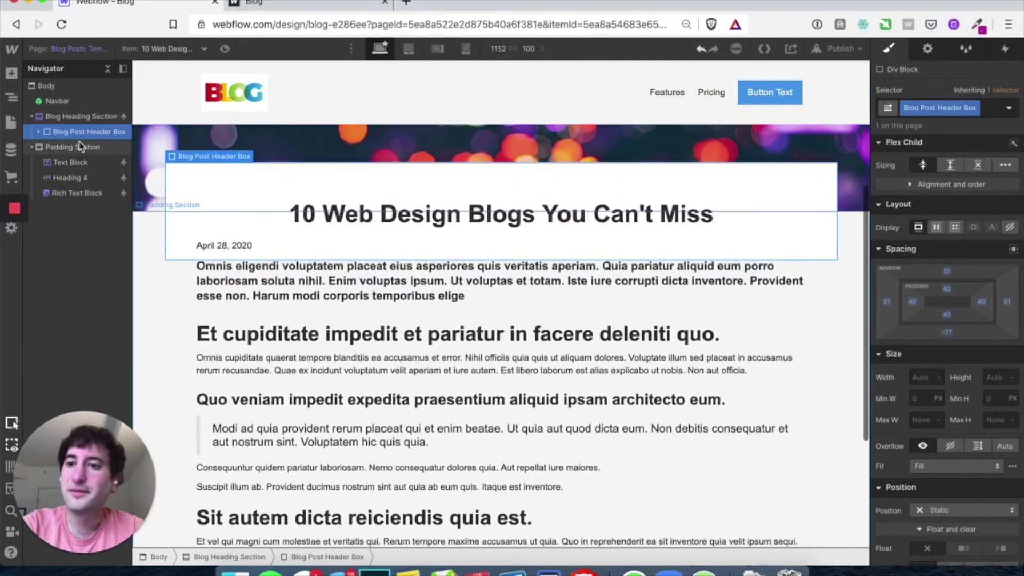
left_click(76, 149)
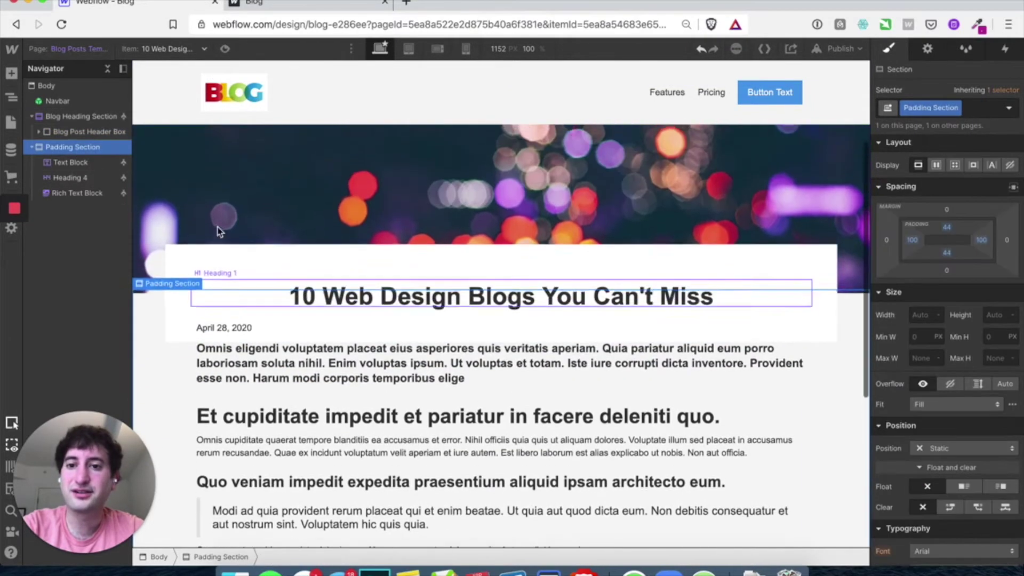
left_click_drag(949, 209, 932, 131)
left_click_drag(947, 206, 948, 192)
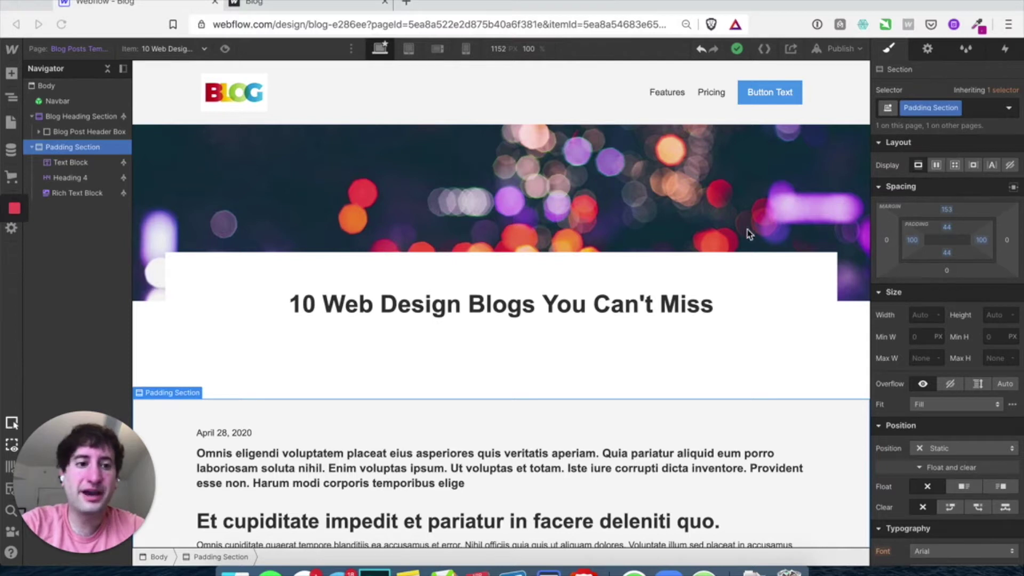
left_click_drag(949, 213, 954, 212)
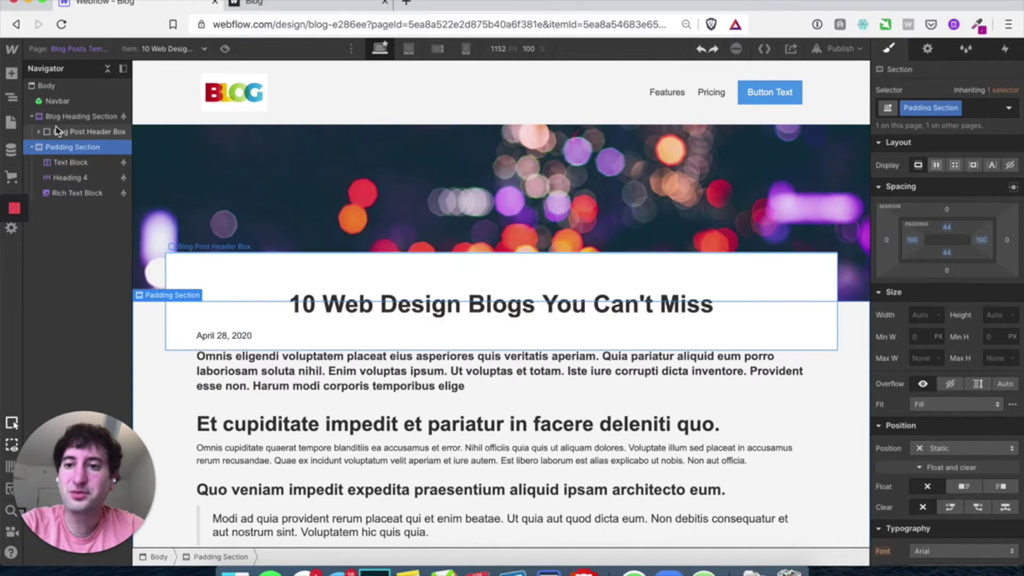
Move the date Text Block into the Blog Post Header Box above Heading 1 and set its font to Montserrat
left_click(39, 133)
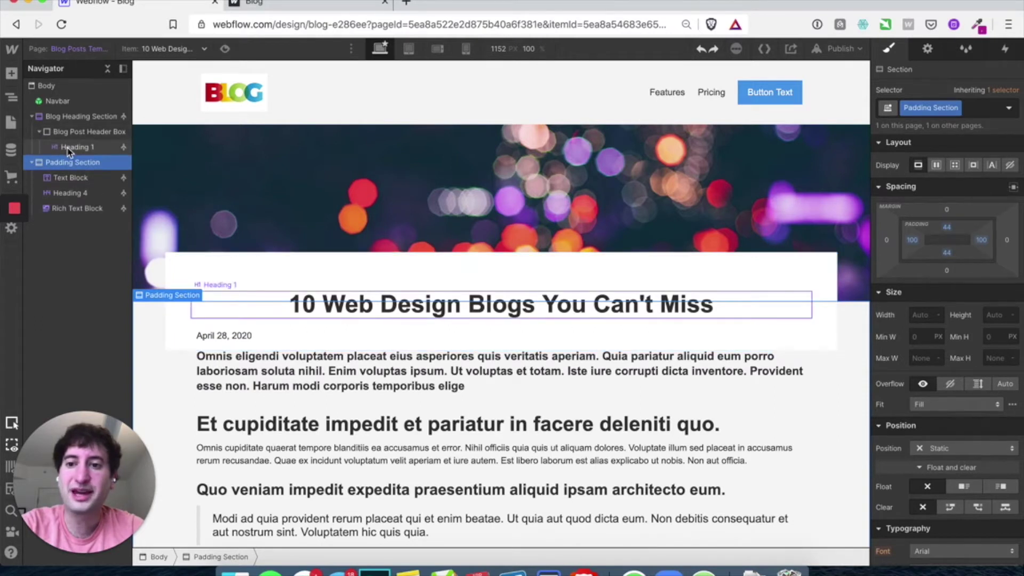
left_click_drag(76, 181, 382, 271)
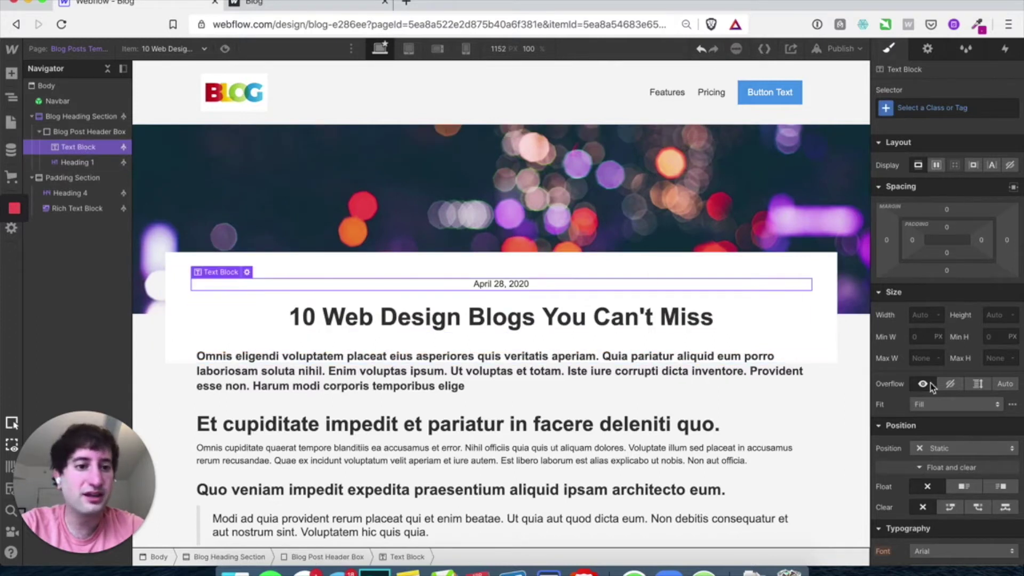
scroll(931, 386, "down", 4)
left_click(942, 356)
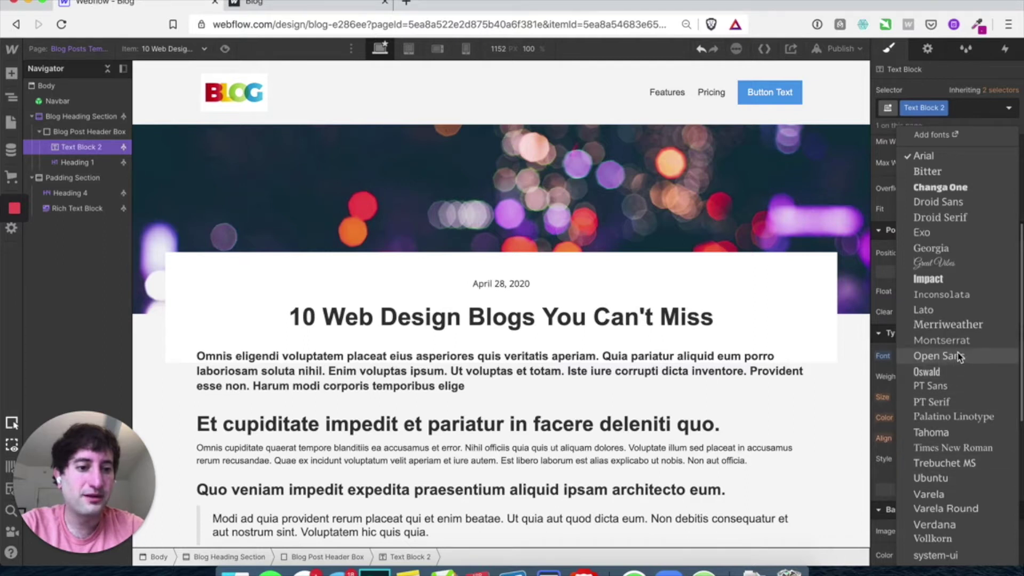
key("Escape")
Style the post title heading in Montserrat with 500 - Medium weight and black text
left_click(606, 312)
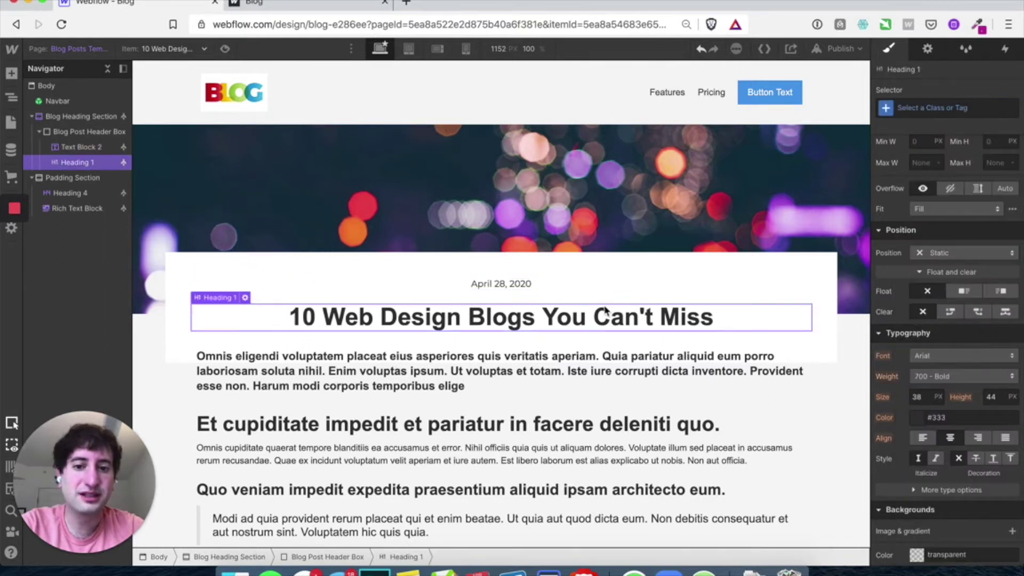
left_click(929, 357)
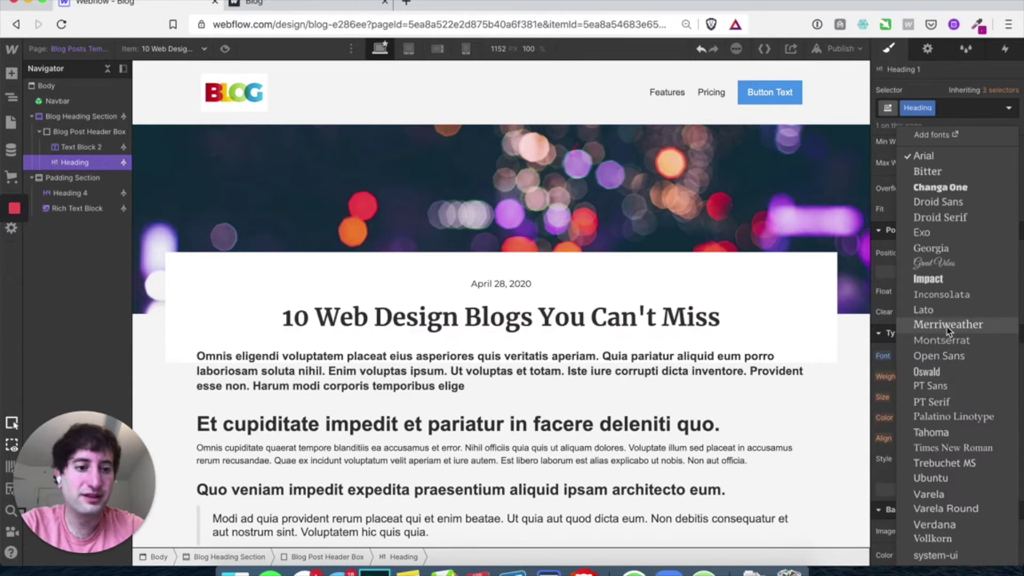
left_click(947, 340)
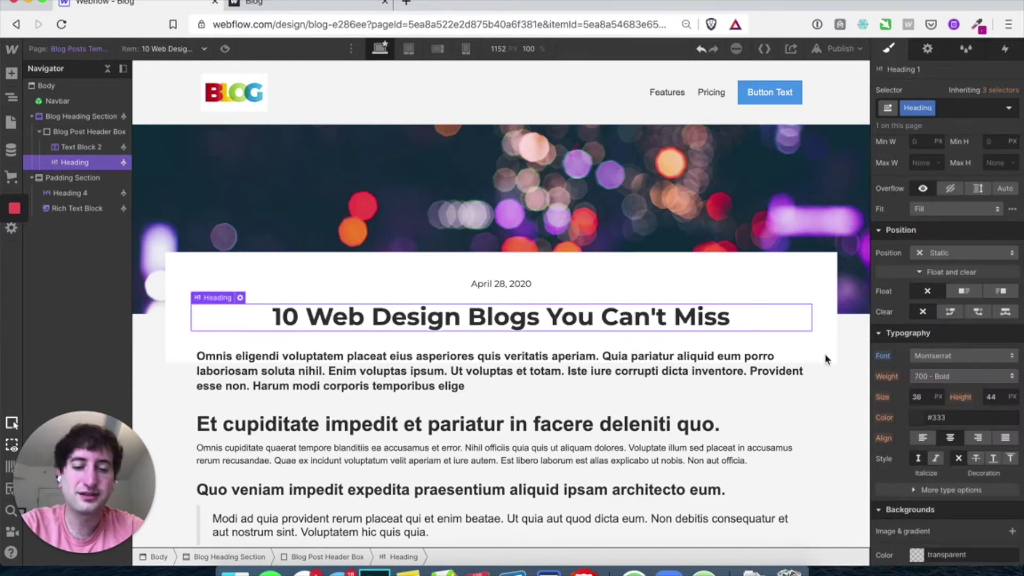
scroll(700, 356, "down", 2)
left_click(917, 417)
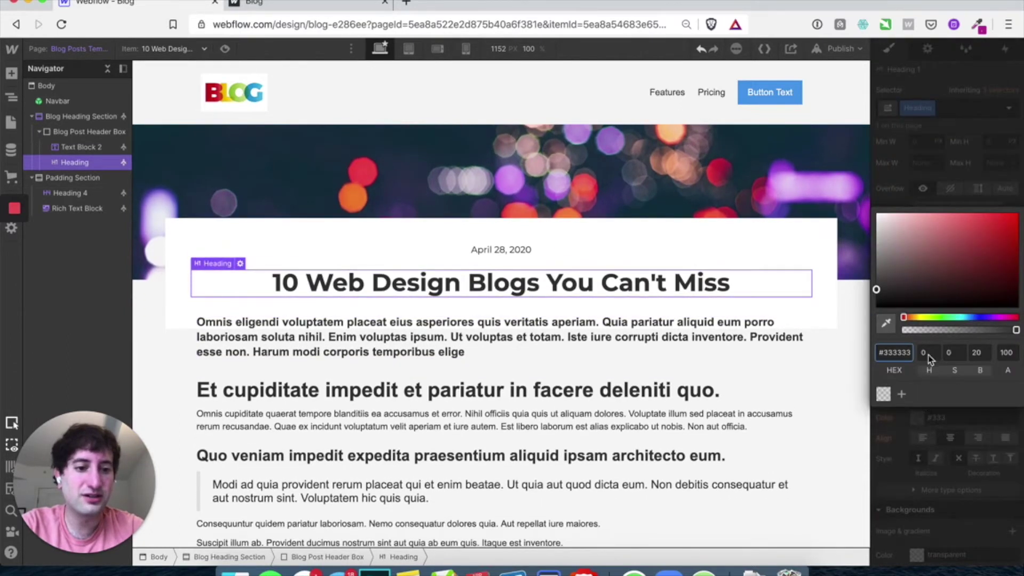
left_click(966, 429)
left_click(947, 378)
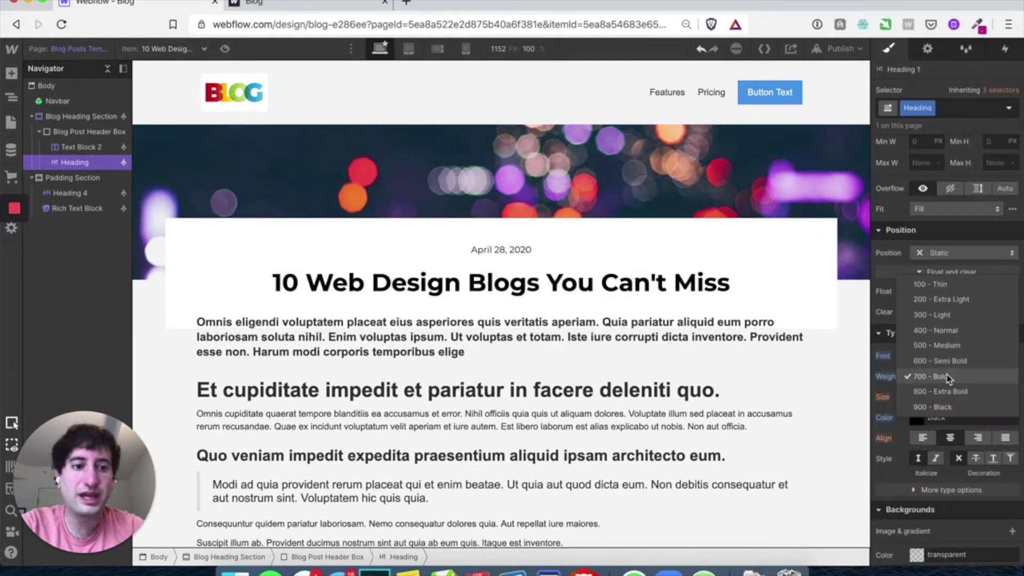
left_click(951, 350)
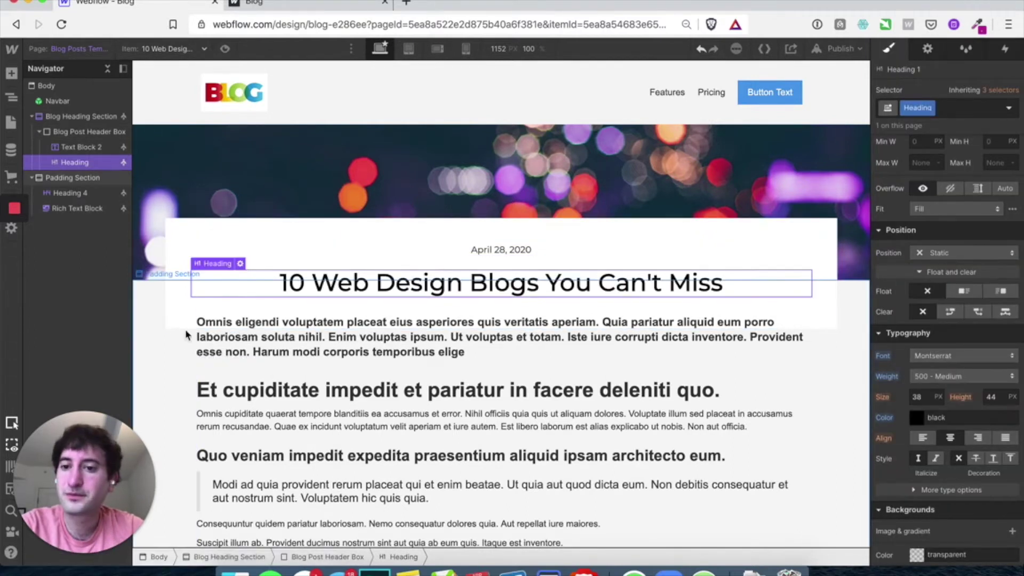
Set the Padding Section's top padding to 142 px
left_click(41, 182)
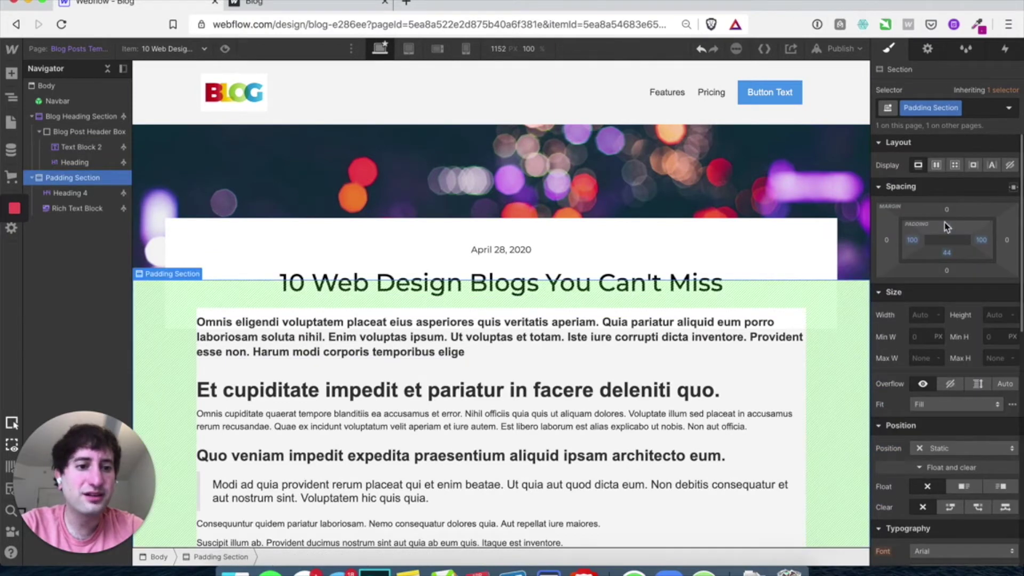
left_click_drag(952, 233, 947, 292)
scroll(314, 303, "up", 3)
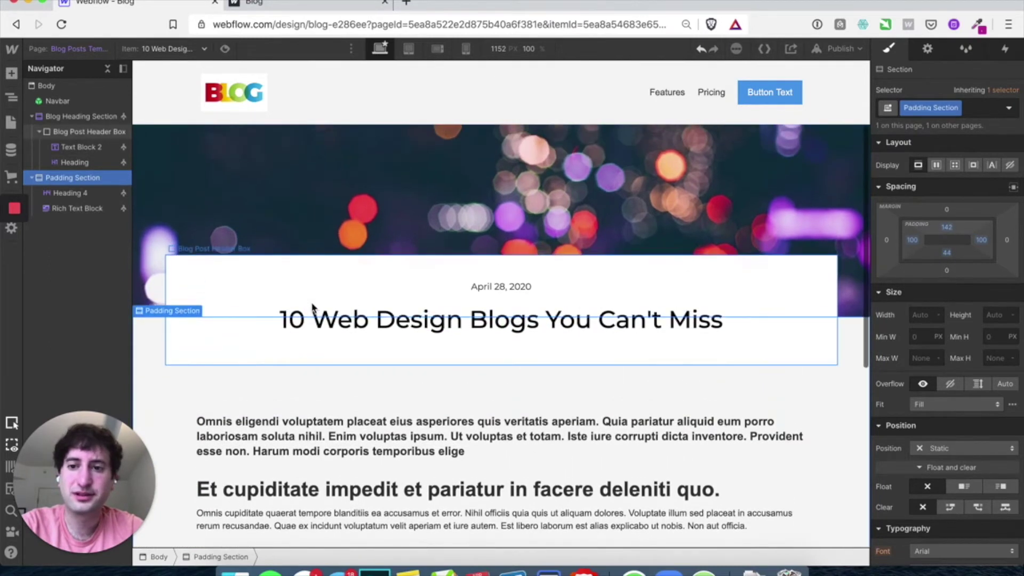
Narrow the Blog Post Header Box by setting its left and right margins to 138 px
left_click(207, 247)
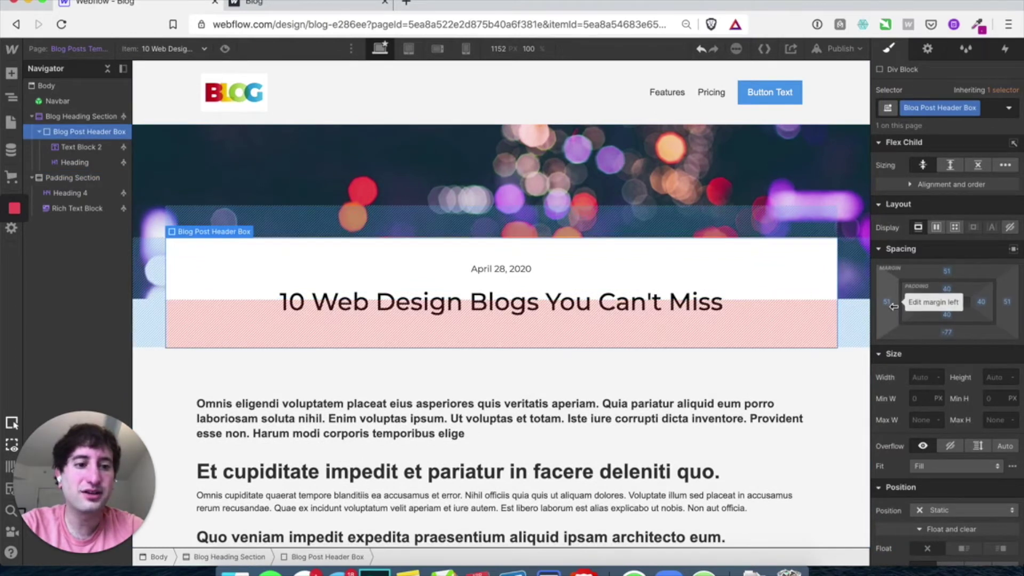
left_click_drag(891, 304, 837, 304)
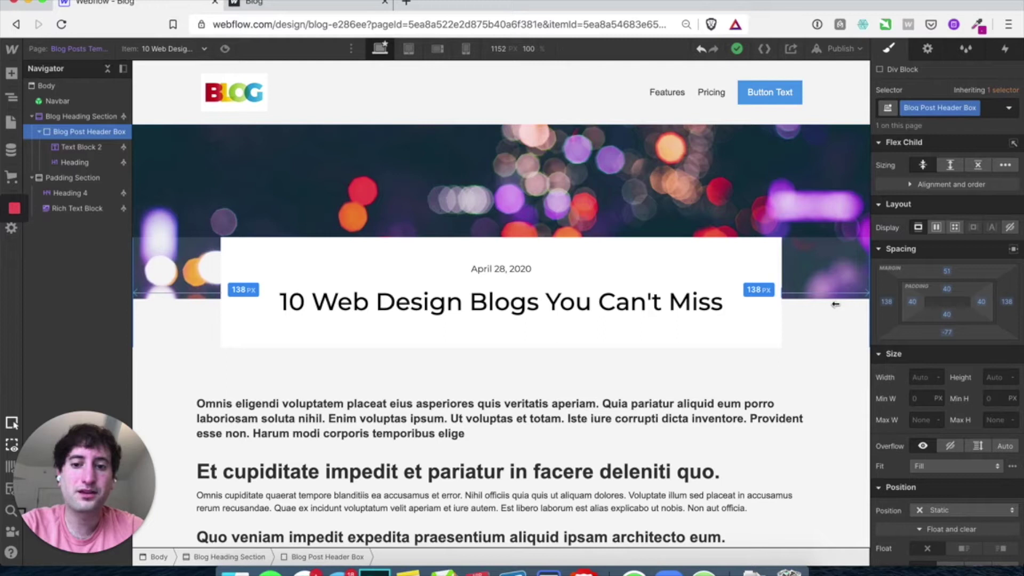
left_click_drag(835, 304, 835, 304)
Move the post summary Heading 4 out of the Padding Section into the Blog Post Header Box, below the title heading
scroll(405, 326, "down", 2)
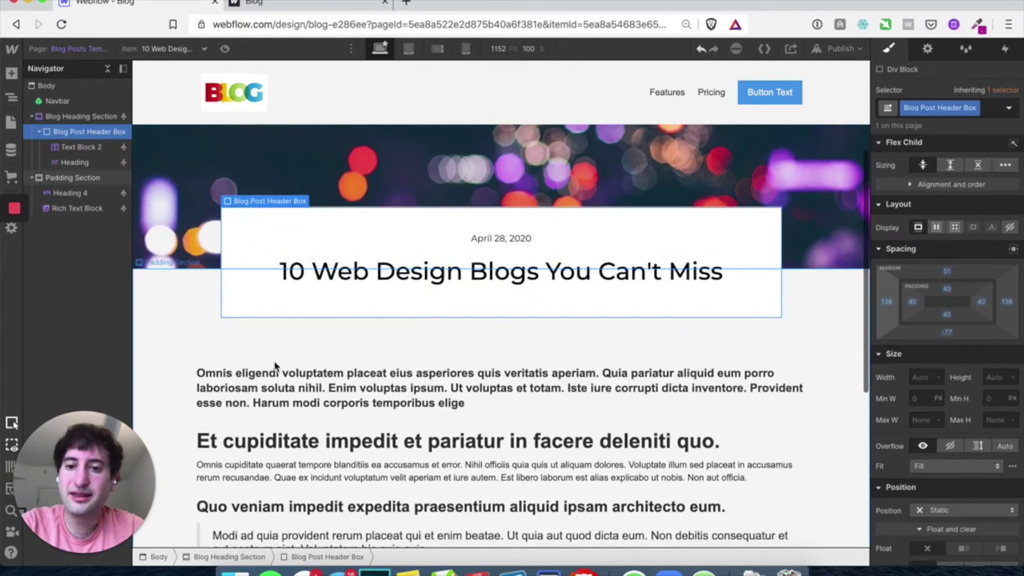
left_click(272, 389)
left_click(253, 360)
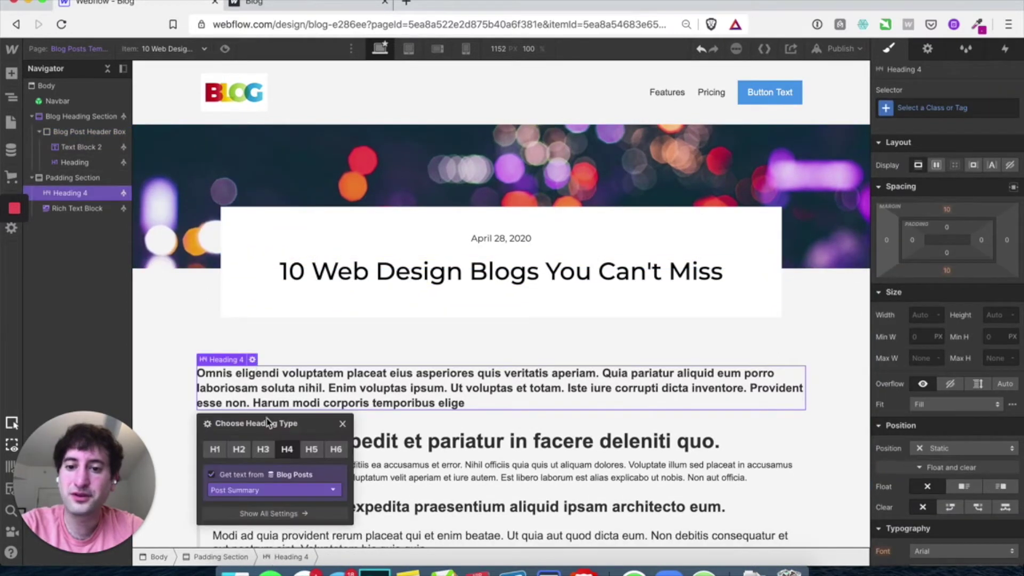
scroll(364, 324, "up", 1)
left_click_drag(190, 349, 393, 299)
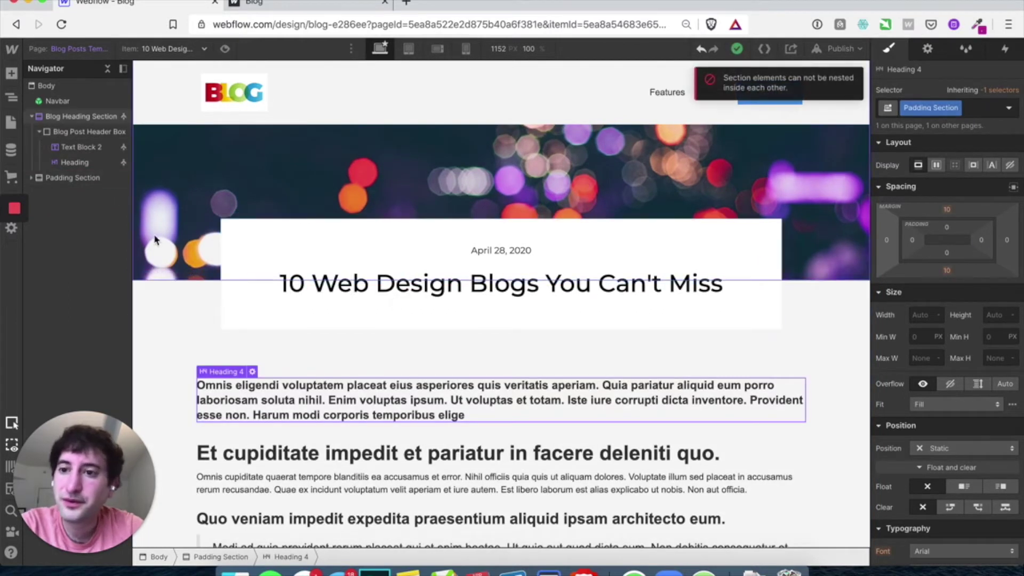
left_click(32, 178)
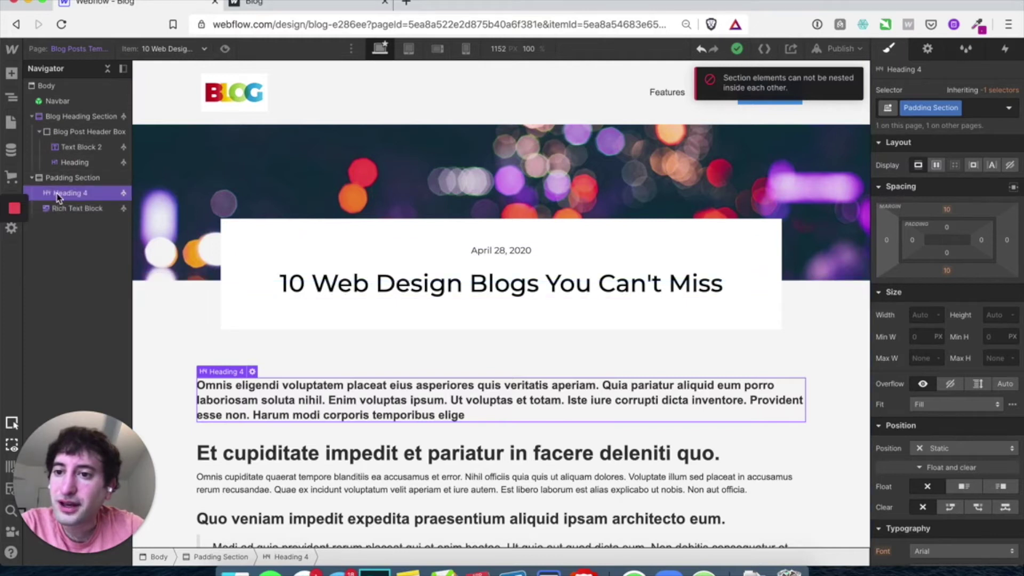
mouse_move(79, 199)
left_mouse_down()
mouse_move(82, 163)
mouse_move(84, 179)
left_mouse_up()
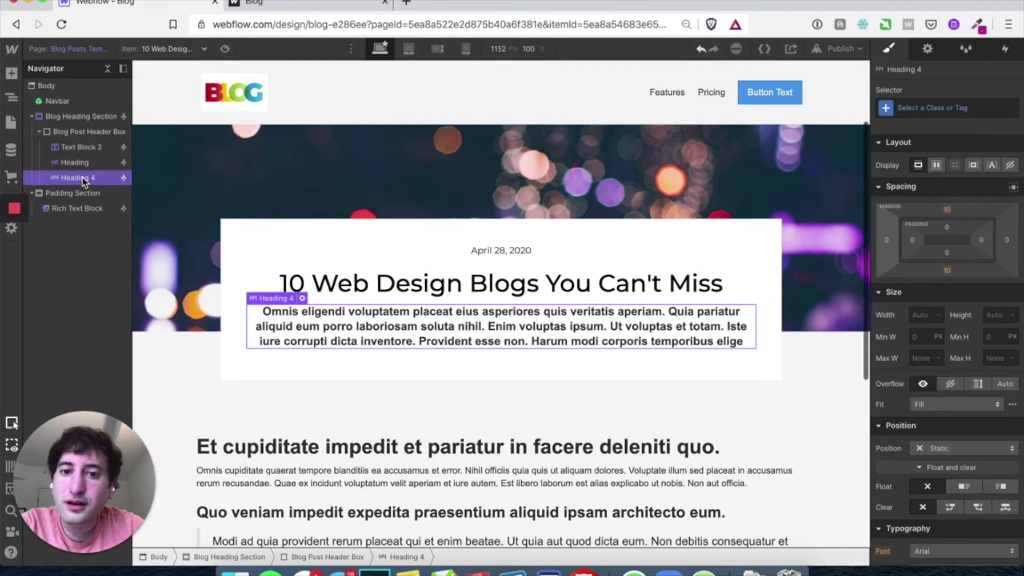
Set the post summary heading's font to Montserrat with 400 - Normal weight
scroll(338, 336, "down", 3)
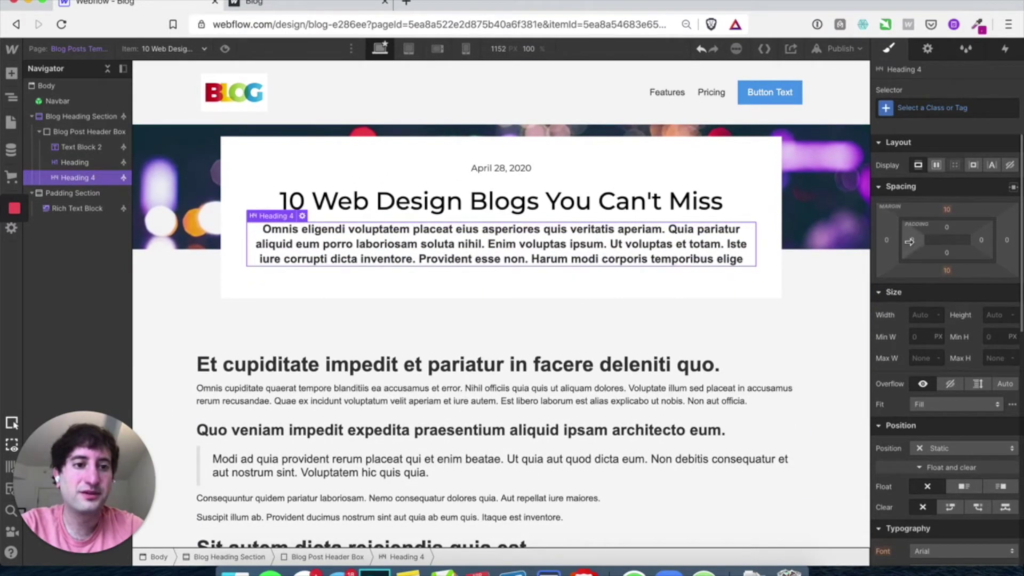
scroll(938, 295, "down", 5)
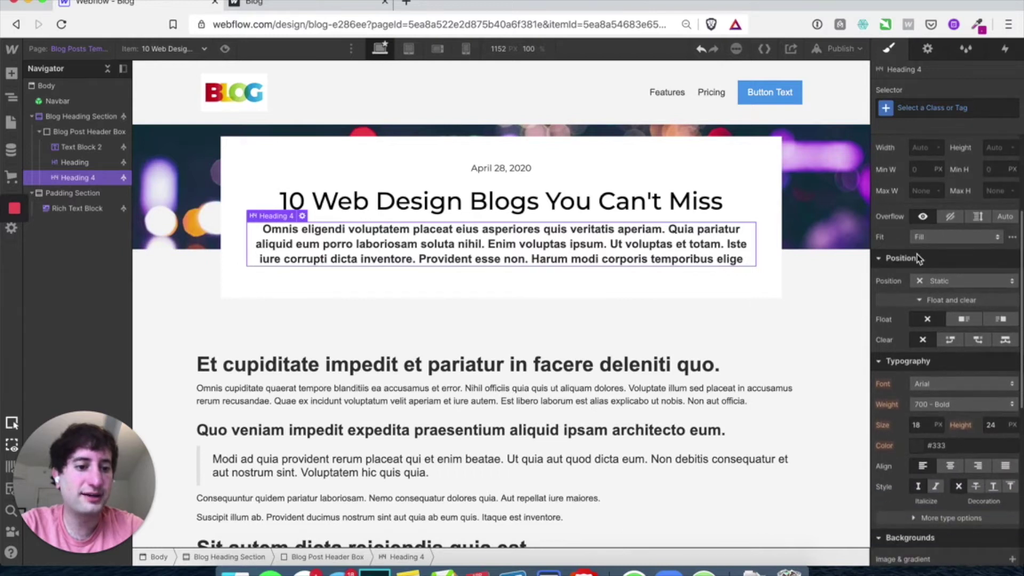
left_click(938, 310)
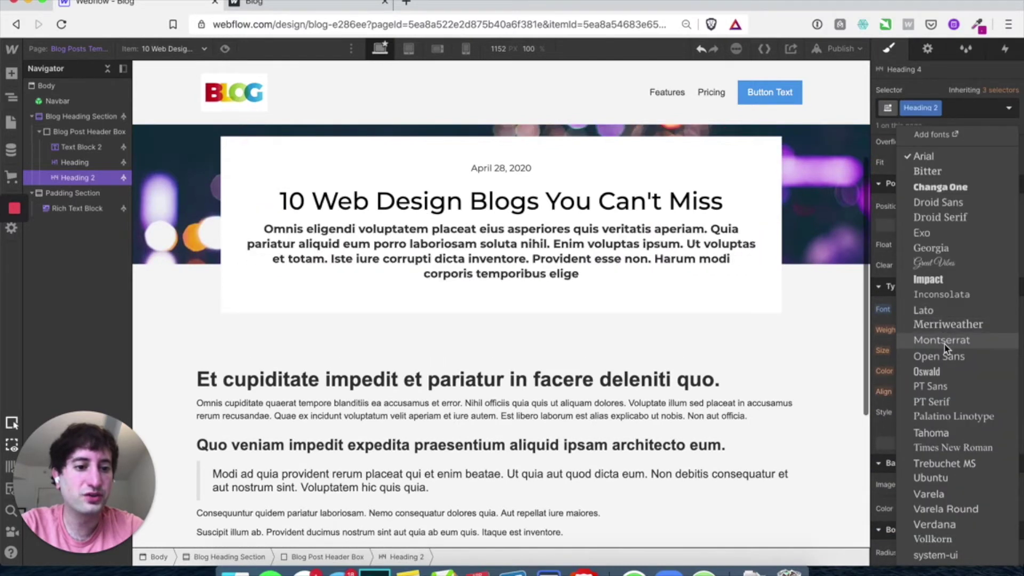
left_click(954, 340)
left_click(936, 330)
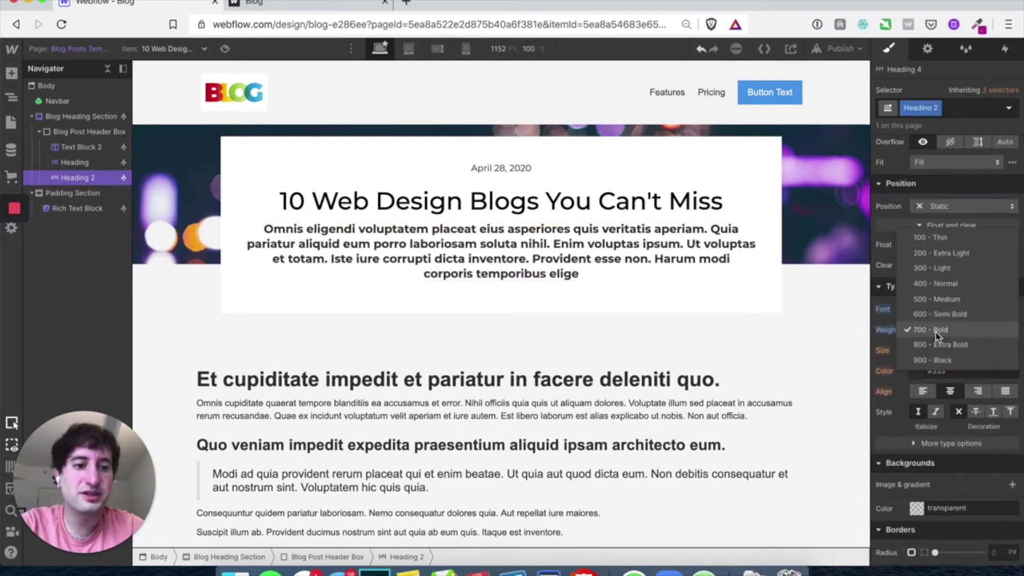
left_click(943, 290)
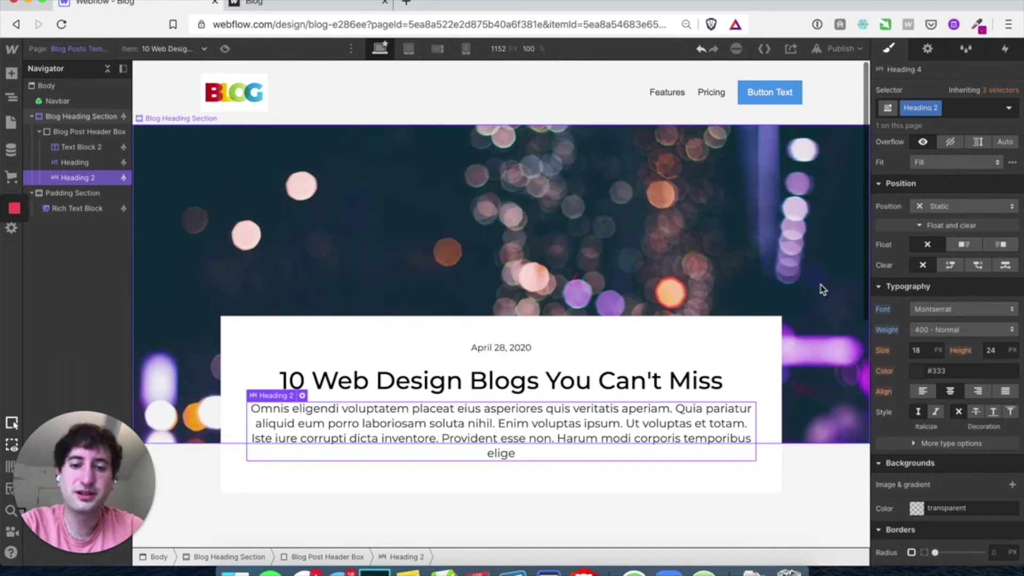
Review the post layout and publish the site to blog-e286ee.webflow.io
left_click(823, 289)
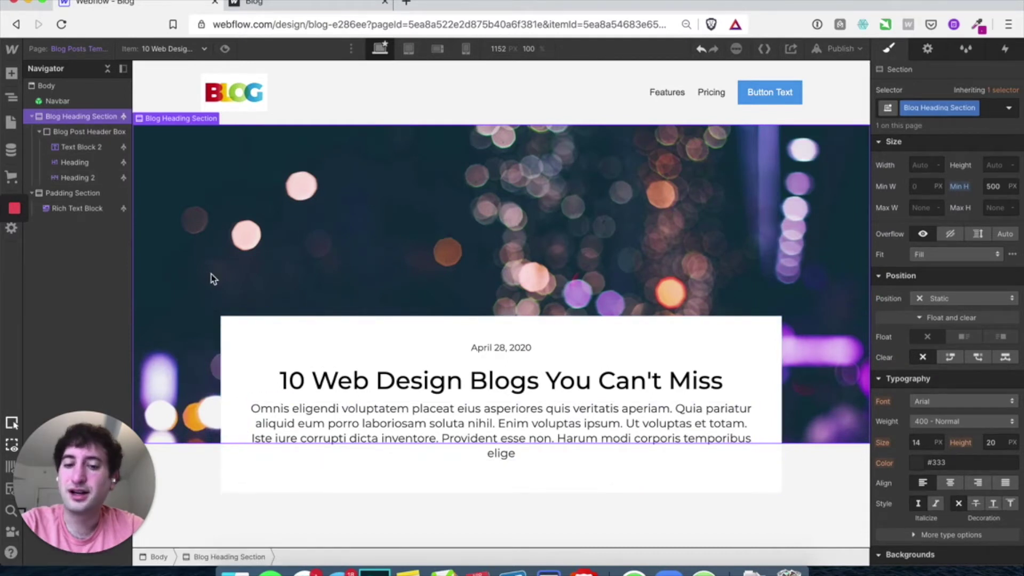
scroll(193, 364, "down", 3)
scroll(193, 364, "down", 3)
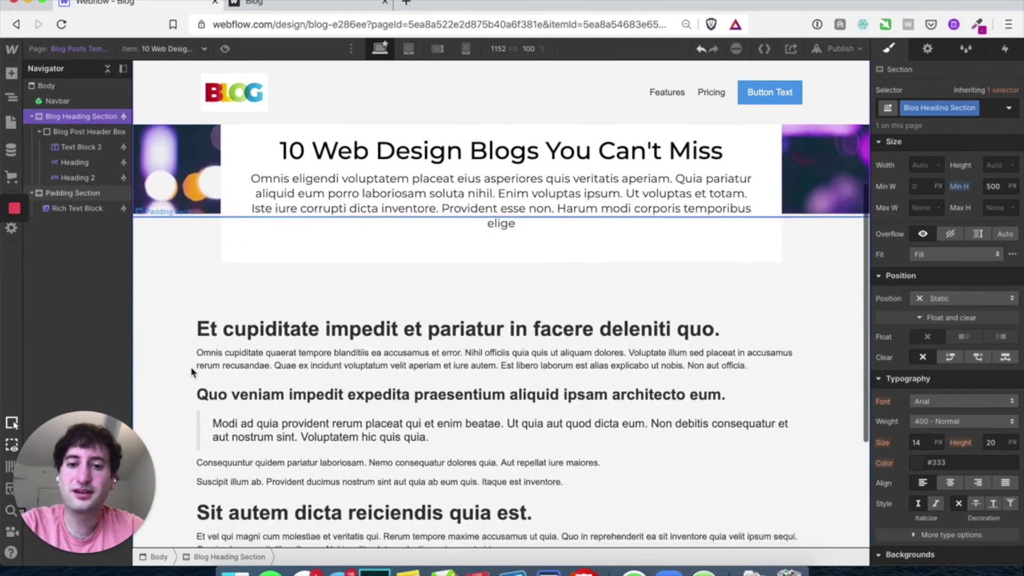
scroll(192, 366, "up", 5)
left_click(837, 48)
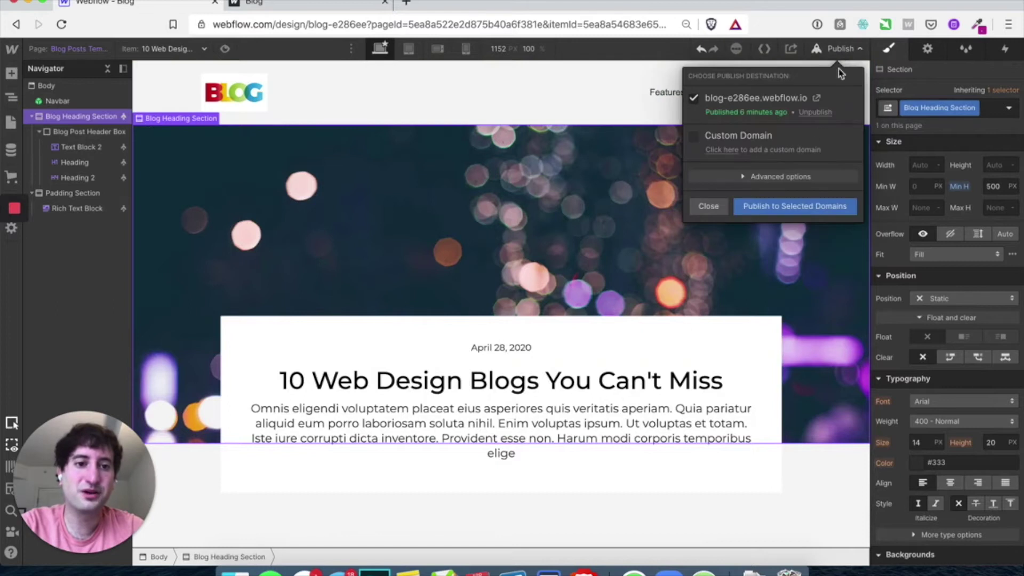
left_click(805, 209)
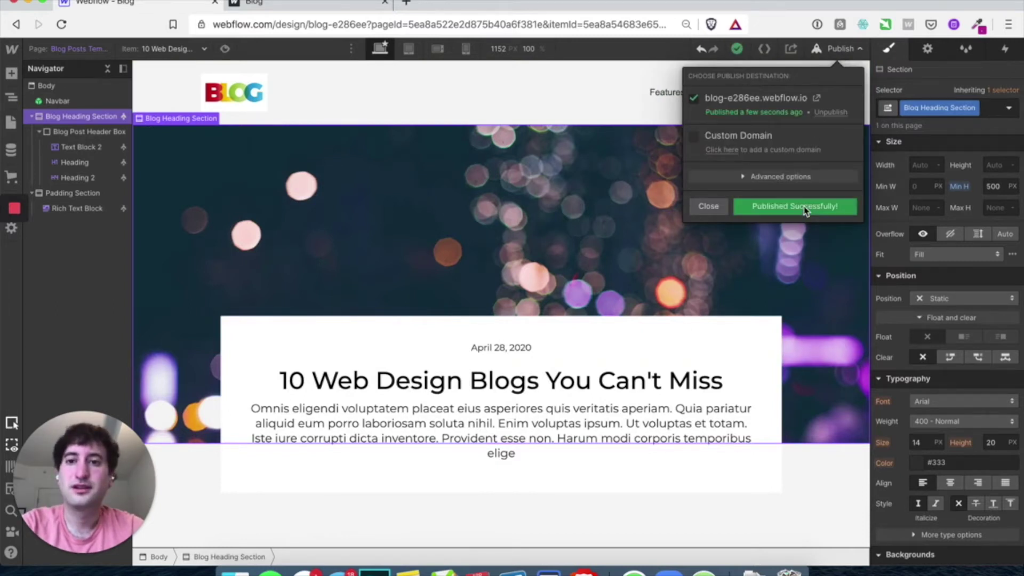
left_click(372, 226)
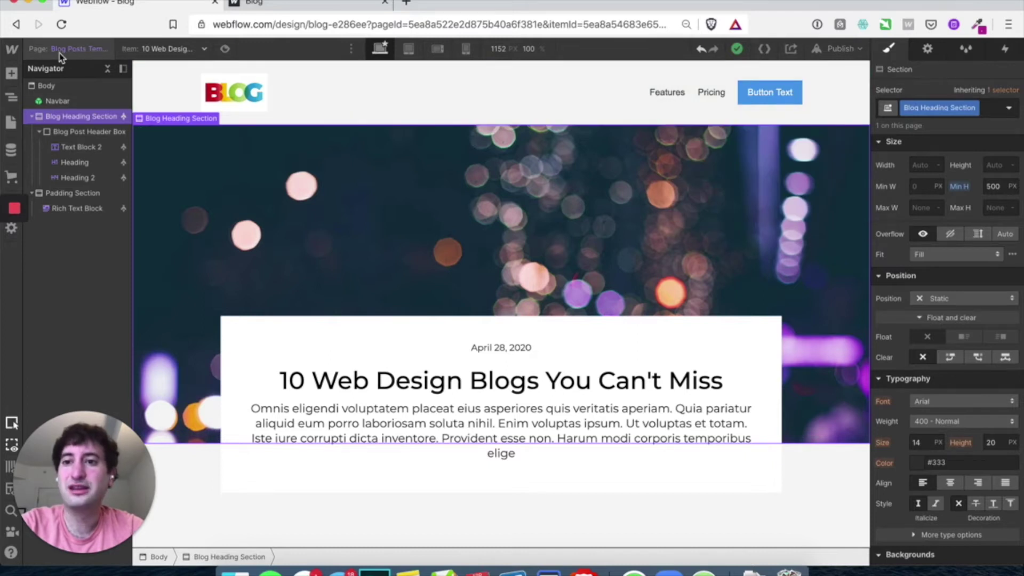
Preview the template with the 5 Web Design Blogs item and with the 14 Common Misconceptions item
left_click(151, 50)
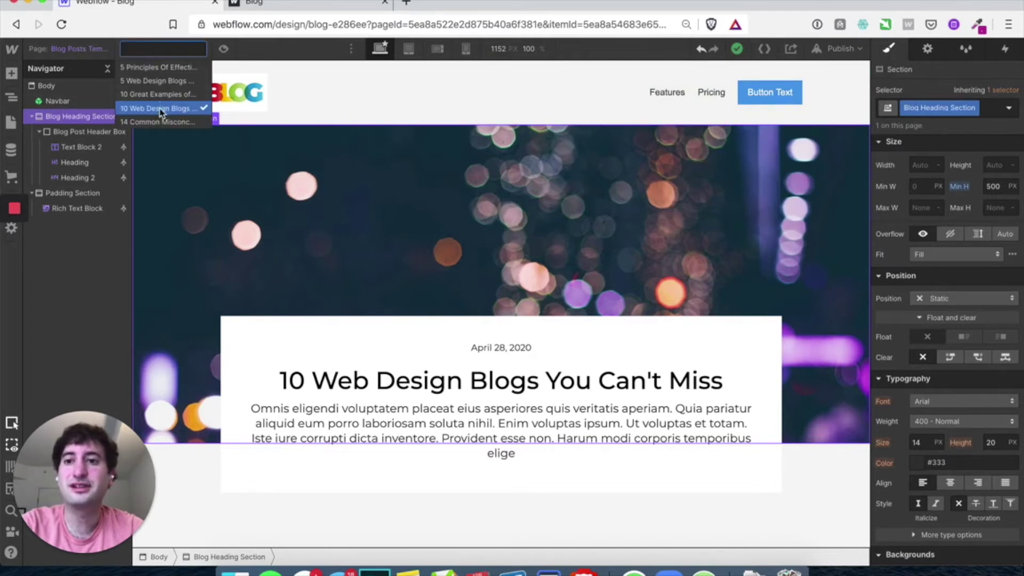
left_click(175, 85)
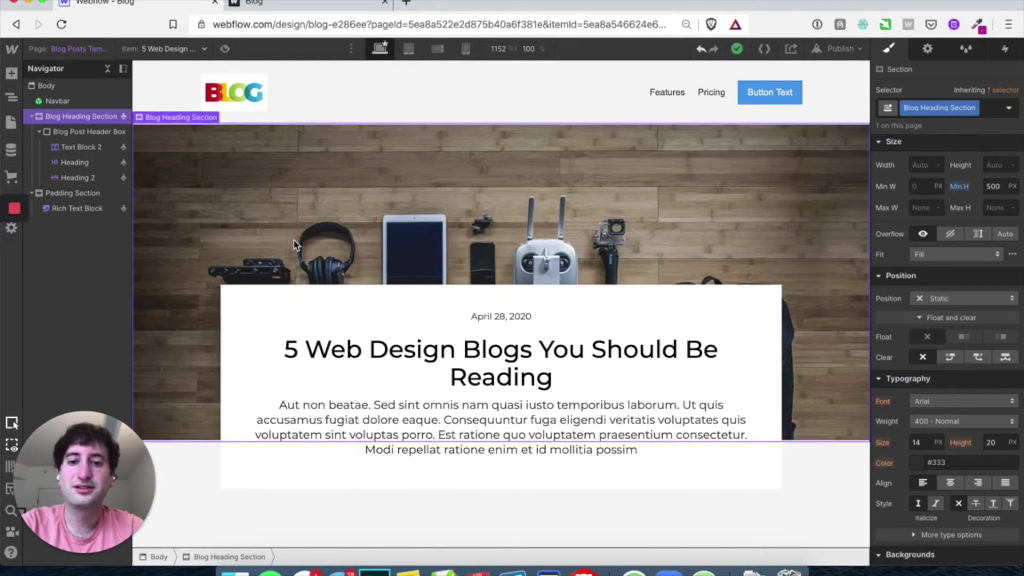
scroll(292, 243, "down", 3)
left_click(200, 392)
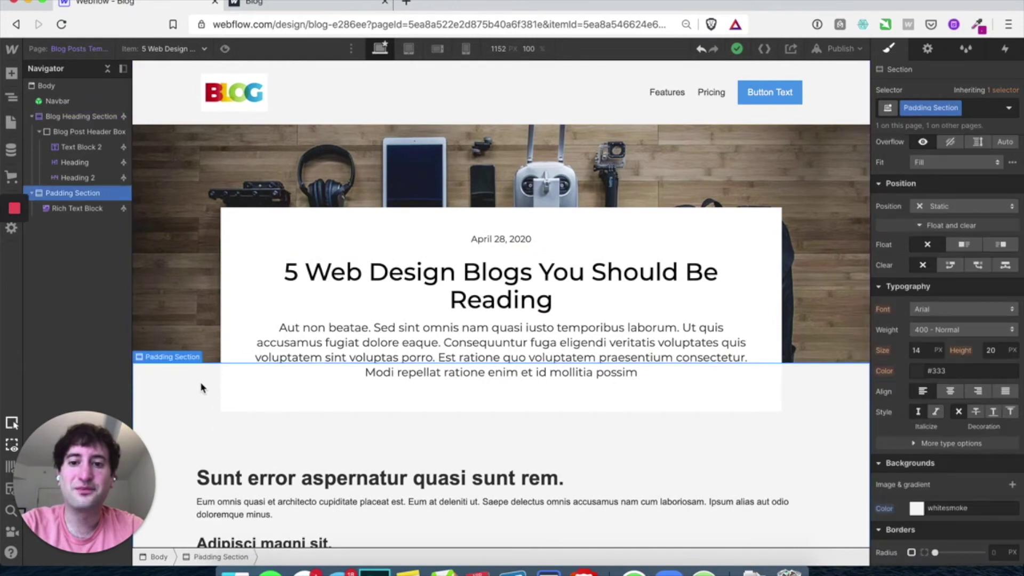
scroll(224, 229, "up", 3)
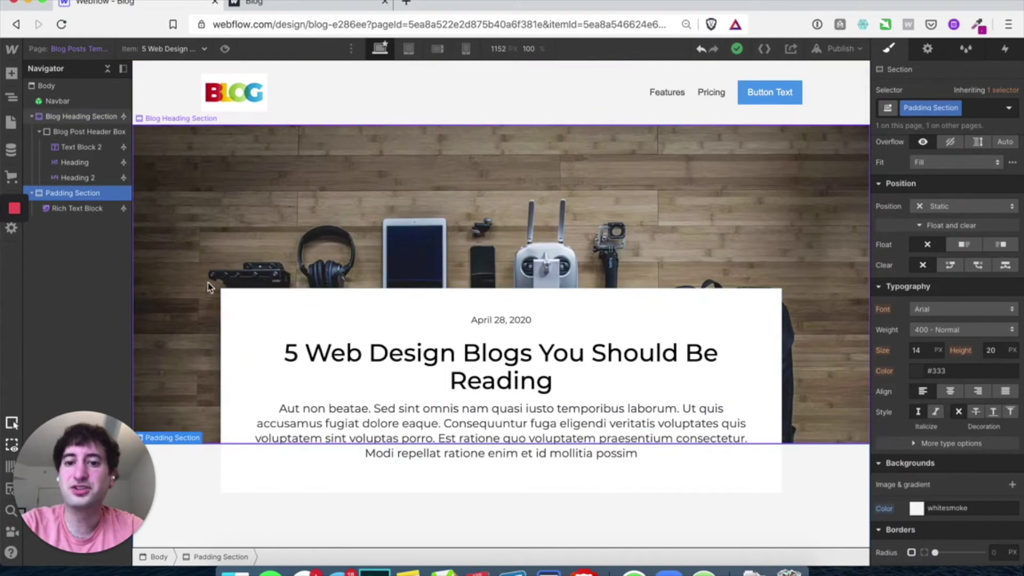
left_click(148, 49)
left_click(163, 121)
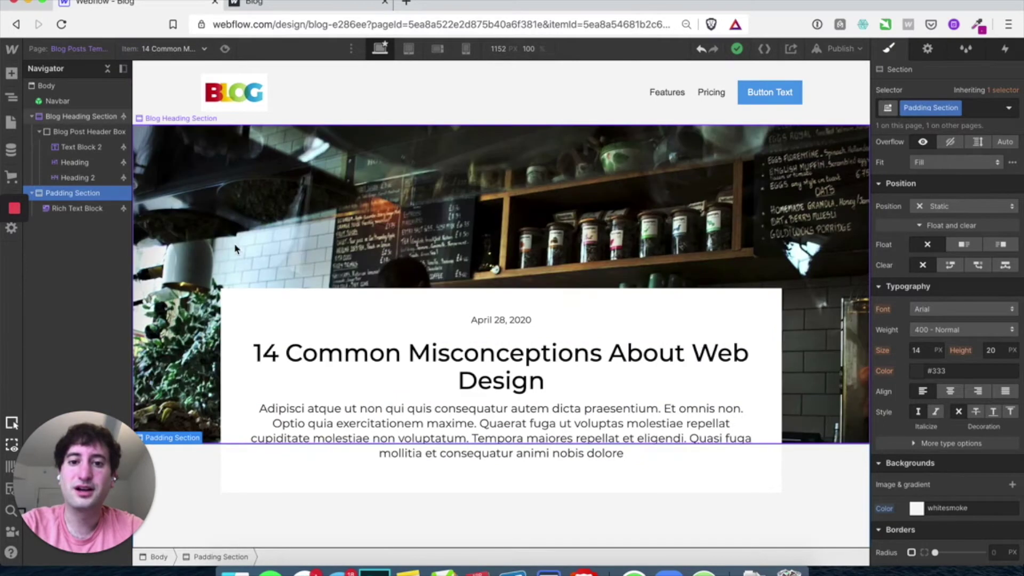
scroll(221, 249, "down", 3)
scroll(221, 249, "up", 3)
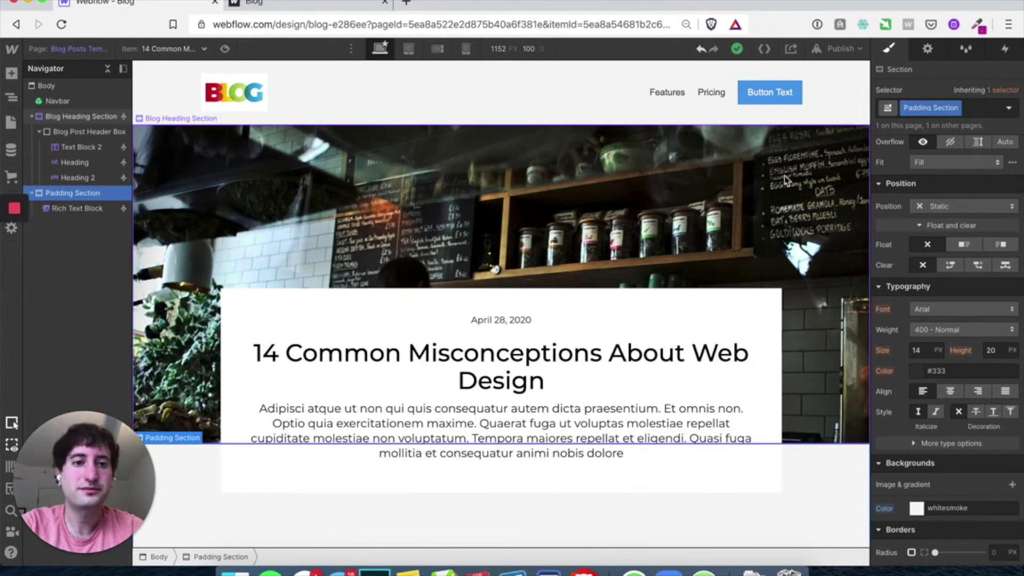
Switch to the published blog, look over its post list and open 5 Web Design Blogs You Should Be Reading
left_click(360, 13)
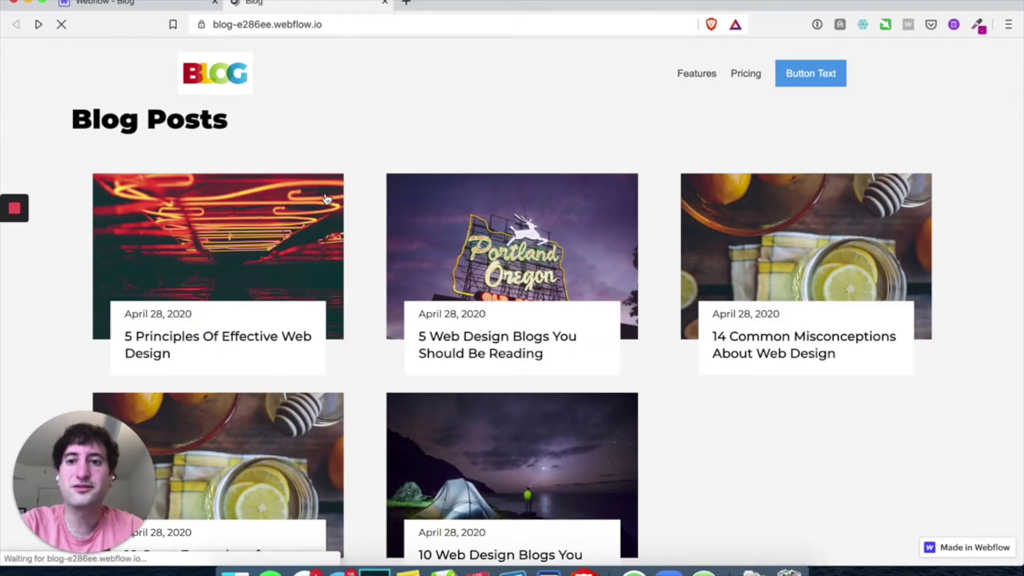
scroll(272, 130, "down", 5)
scroll(276, 230, "up", 3)
scroll(276, 229, "down", 2)
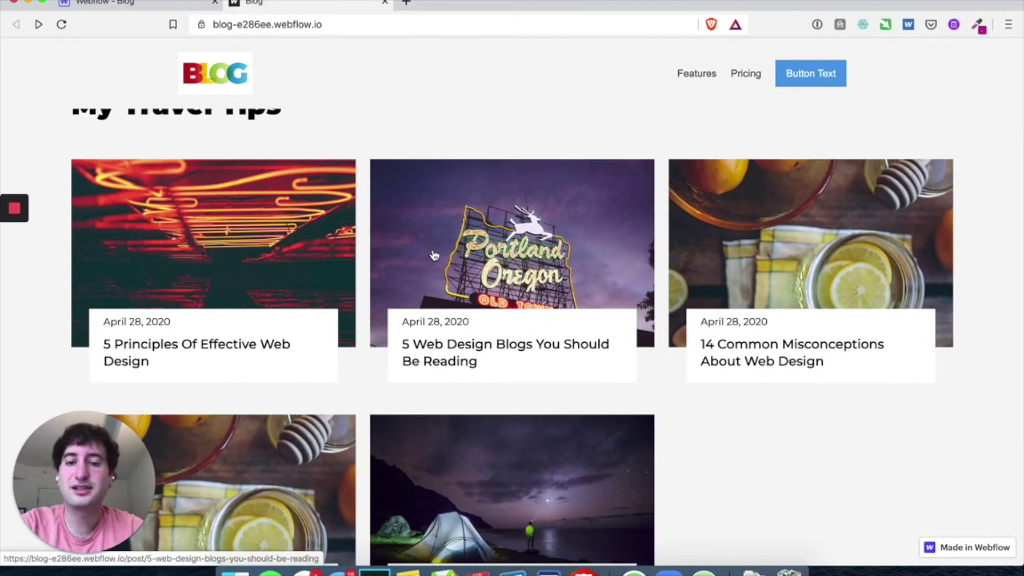
scroll(433, 255, "down", 1)
left_click(489, 208)
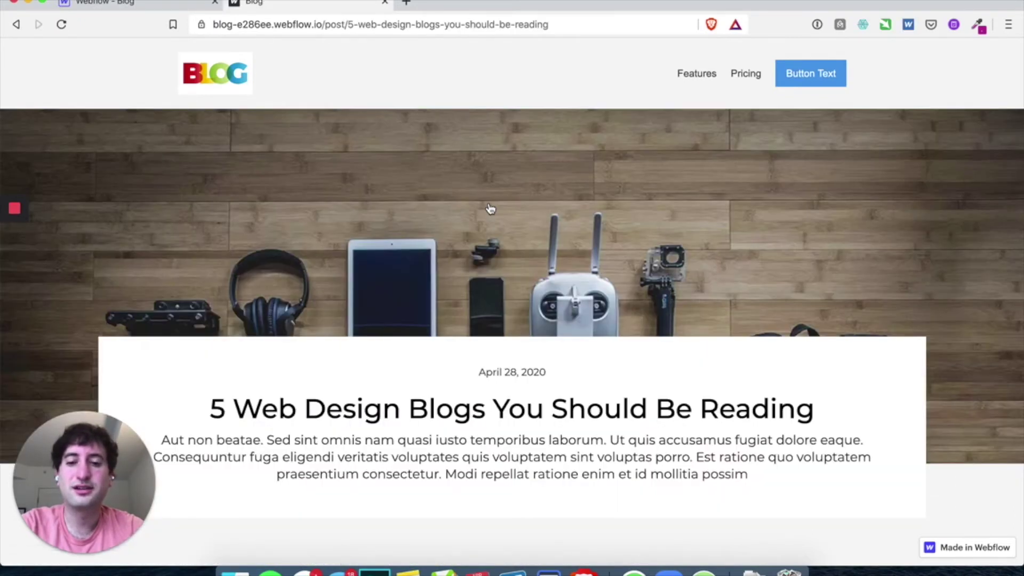
Examine the published post page's header image, overlapping title box and body text
scroll(488, 209, "down", 4)
scroll(487, 210, "up", 4)
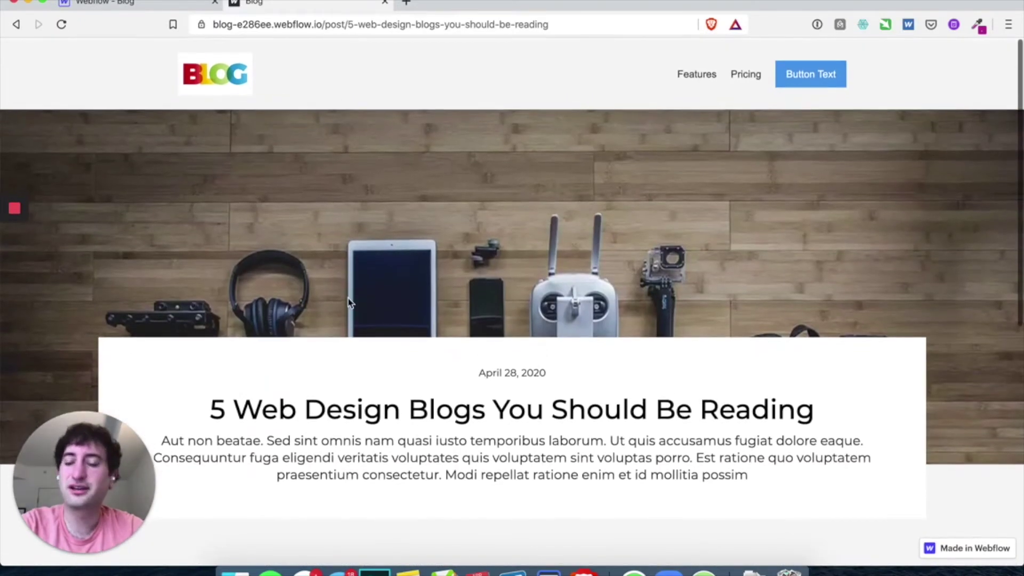
scroll(480, 235, "down", 3)
scroll(516, 310, "down", 5)
scroll(517, 311, "up", 8)
scroll(427, 247, "down", 5)
scroll(427, 247, "up", 5)
mouse_move(19, 232)
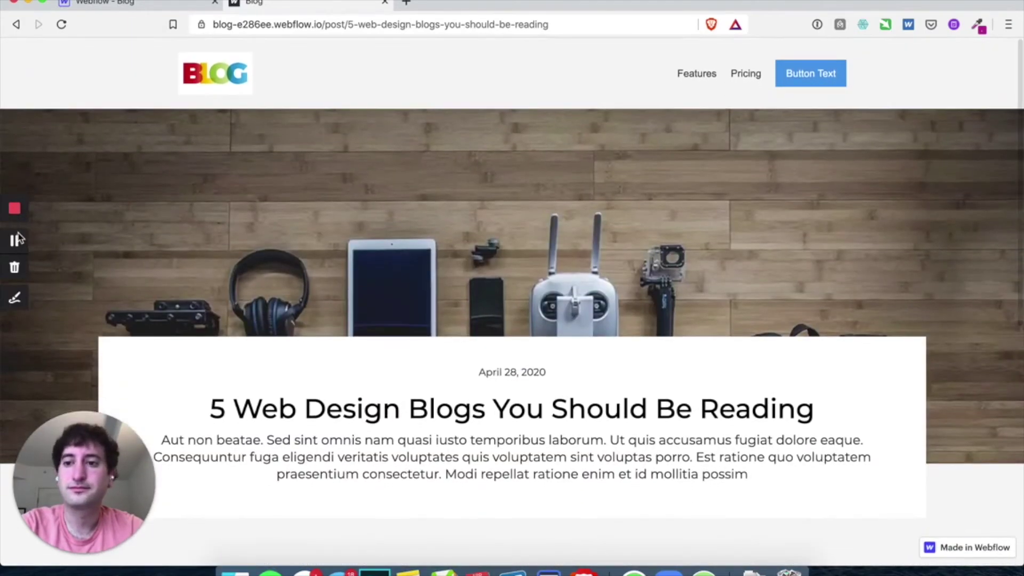
scroll(262, 284, "down", 8)
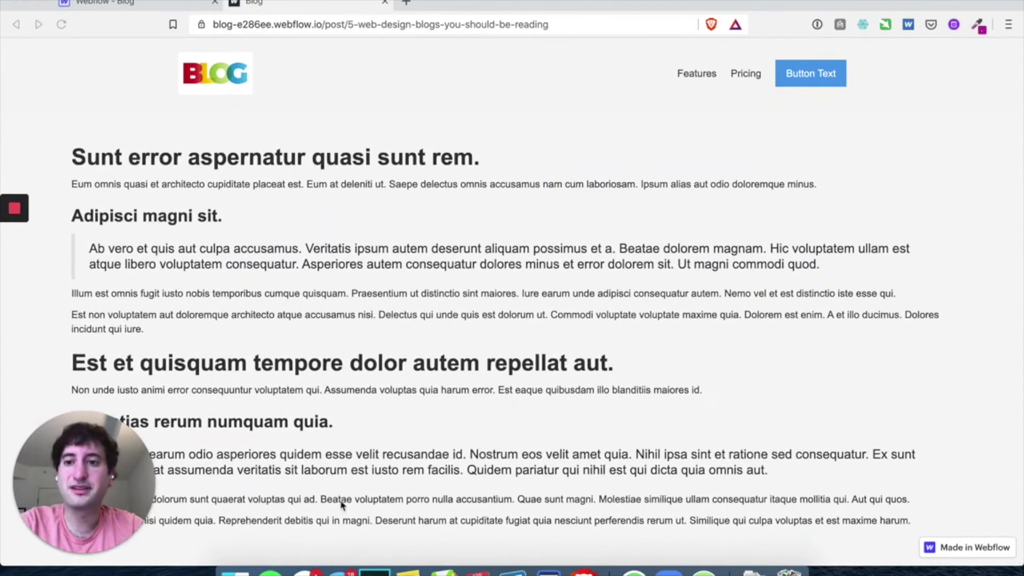
Return to the Webflow Designer and set the post body's Rich Text Block font to Montserrat
left_click(142, 7)
scroll(252, 306, "down", 5)
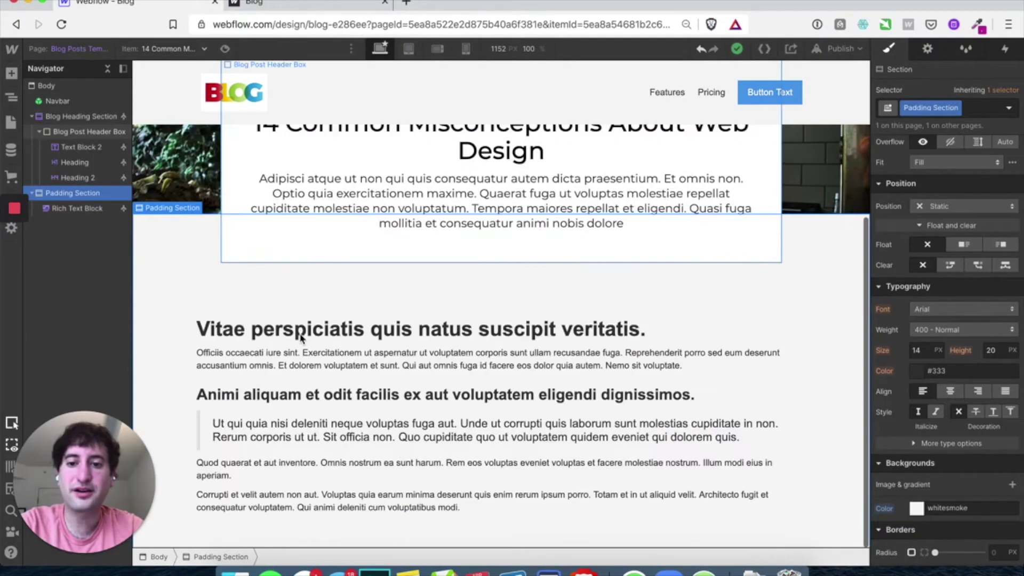
left_click(252, 306)
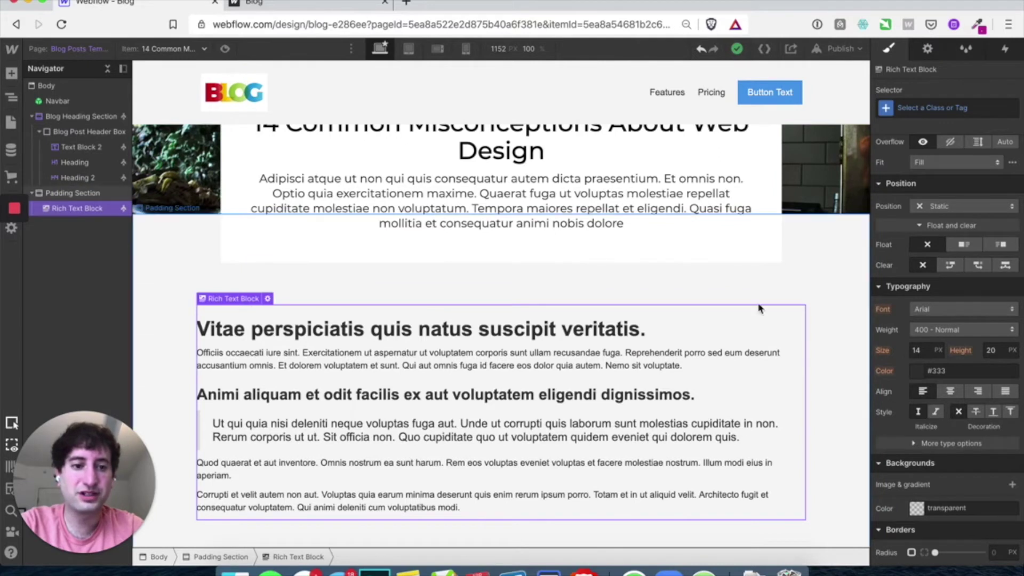
left_click(933, 277)
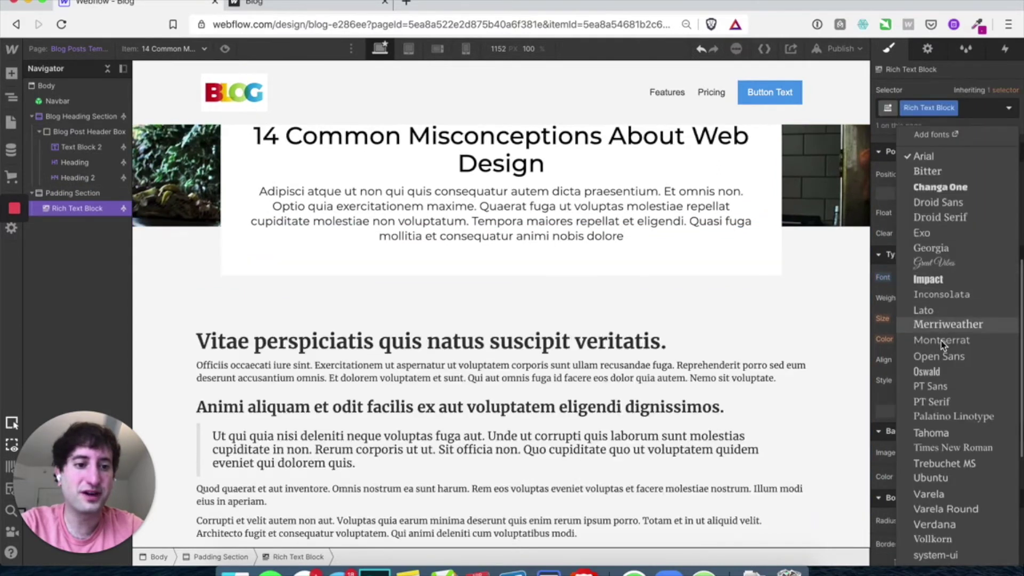
left_click(942, 341)
scroll(644, 348, "down", 1)
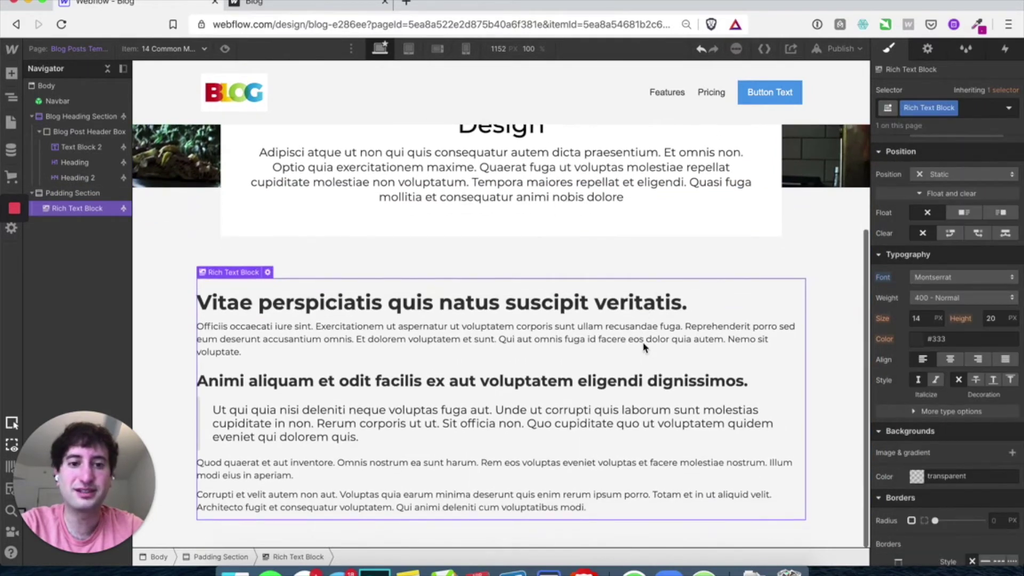
scroll(644, 320, "up", 1)
scroll(645, 321, "down", 1)
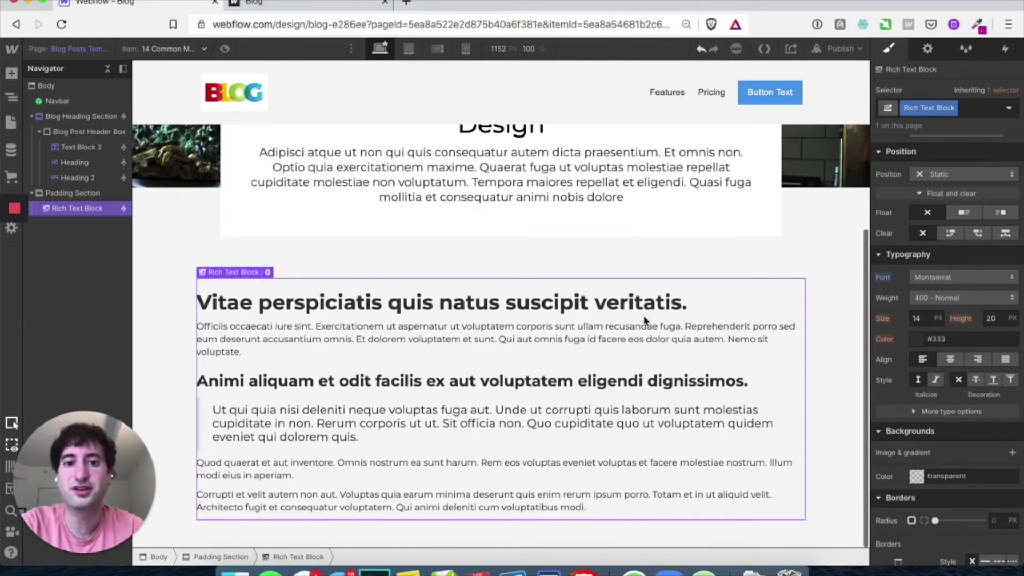
Set the Rich Text Block's text color to black (#000000) and compare it with the header box
left_click(917, 343)
left_click_drag(843, 461, 845, 463)
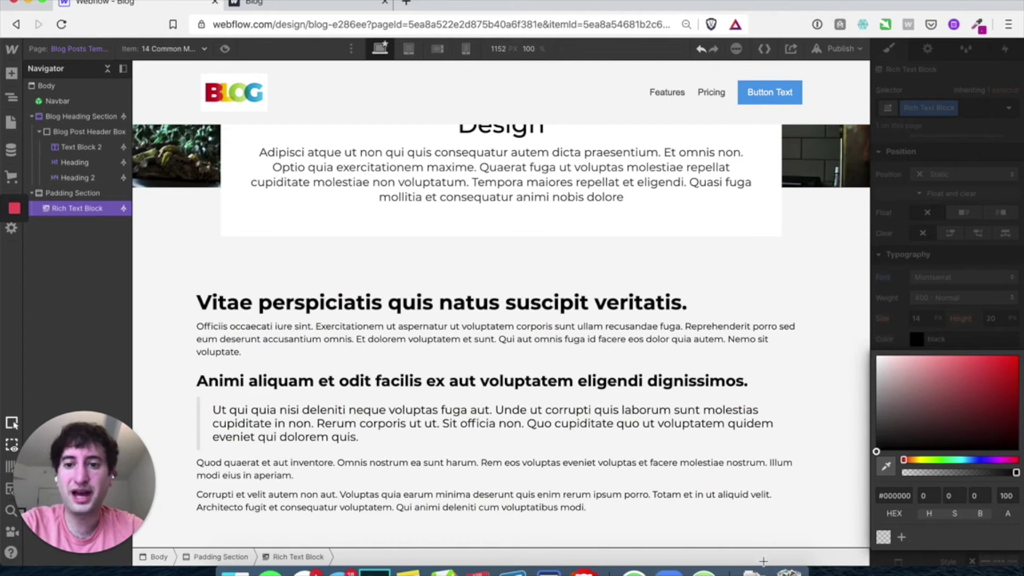
scroll(178, 335, "up", 4)
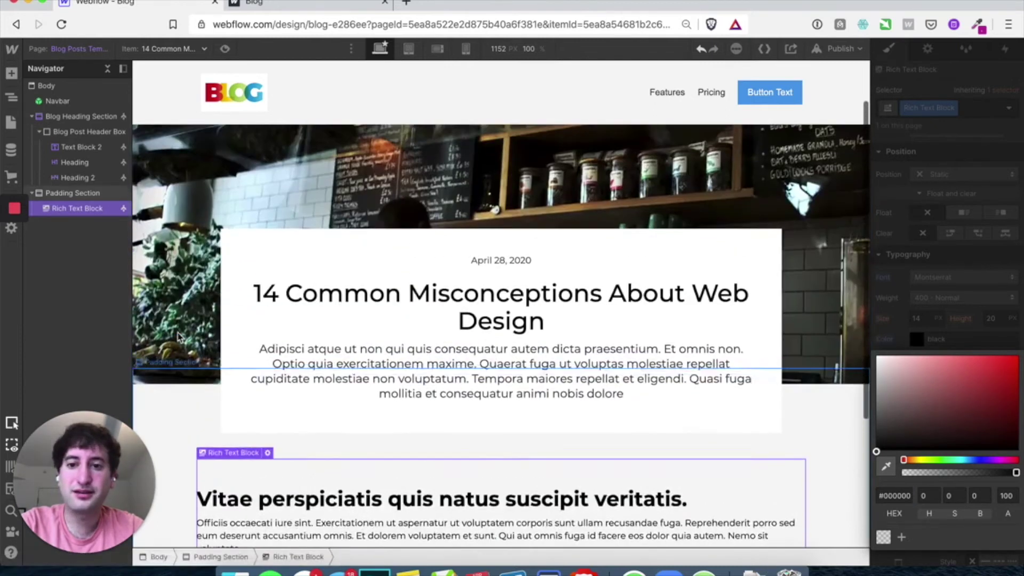
scroll(178, 336, "down", 4)
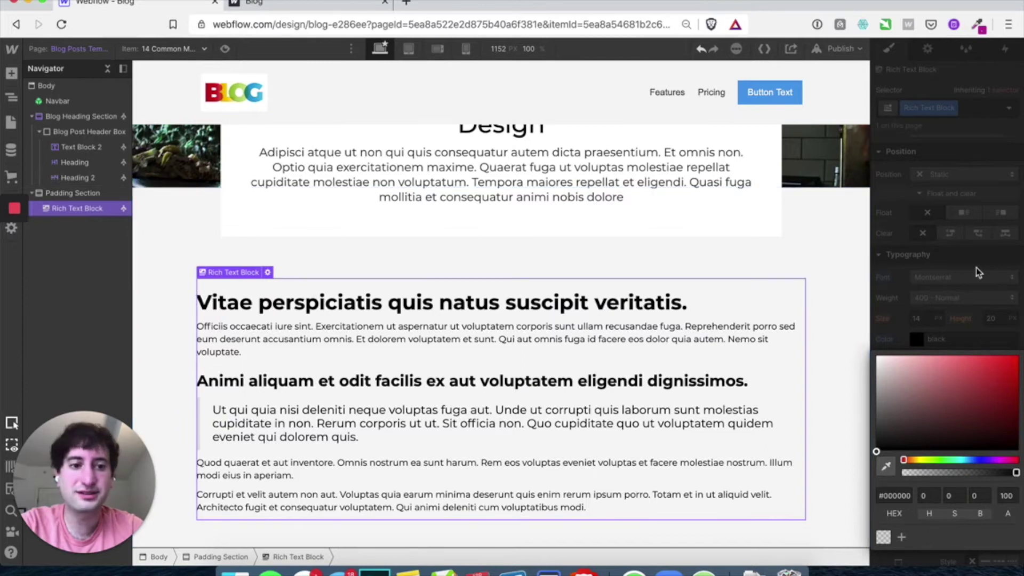
Check the black body text against the post header and publish the site to blog-e286ee.webflow.io
left_click(410, 329)
scroll(795, 200, "up", 4)
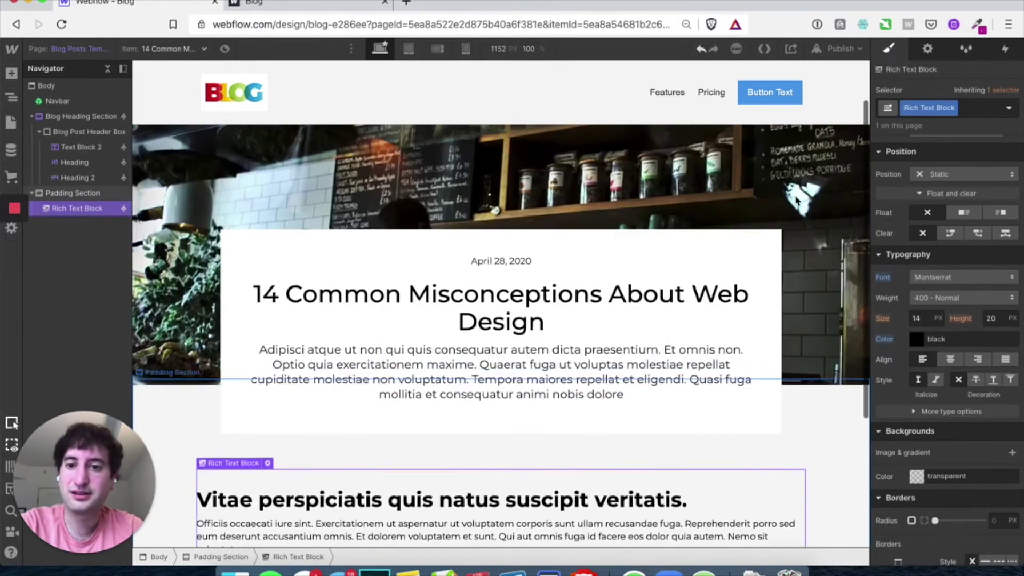
scroll(795, 197, "down", 4)
scroll(792, 252, "up", 4)
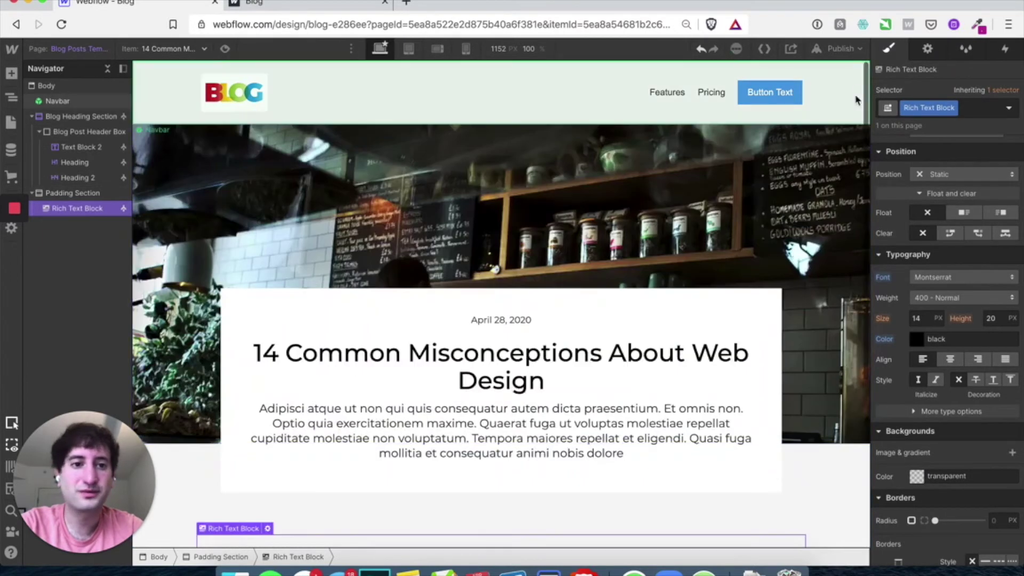
left_click(840, 49)
left_click(809, 213)
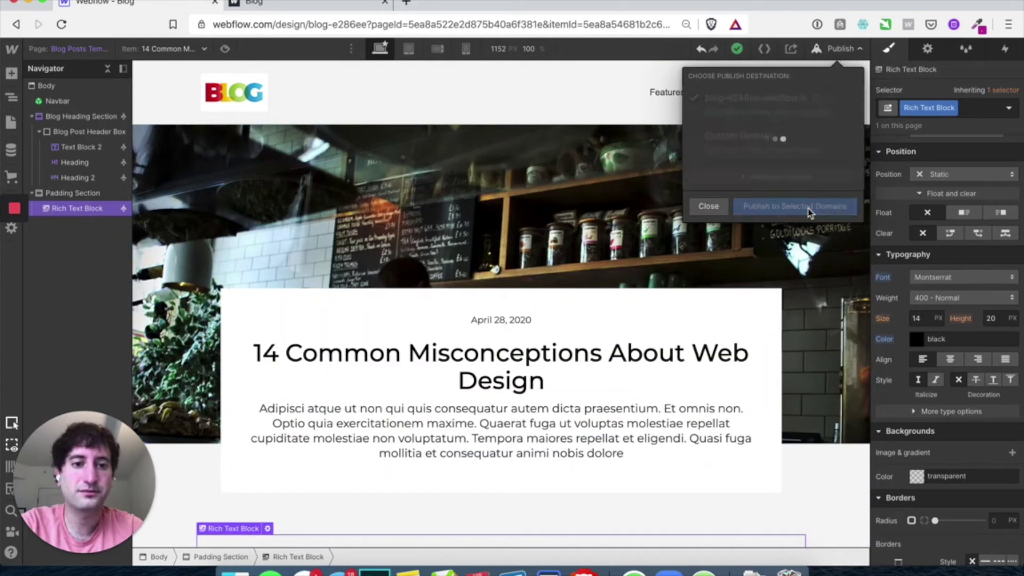
left_click(765, 280)
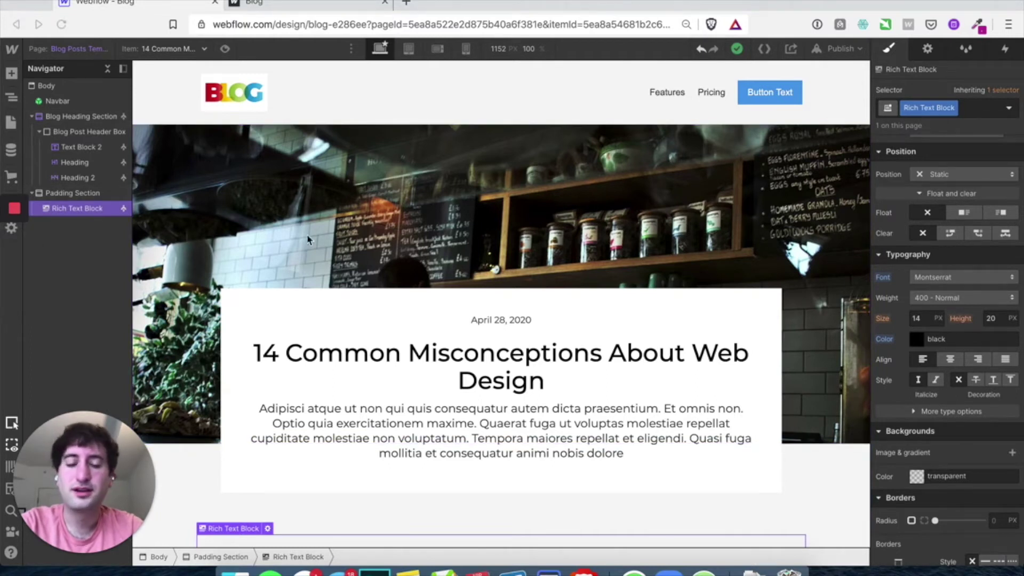
Open the Navbar symbol for editing and set the Sticky Nav's background color to white (#ffffff)
scroll(358, 216, "down", 5)
scroll(358, 216, "up", 5)
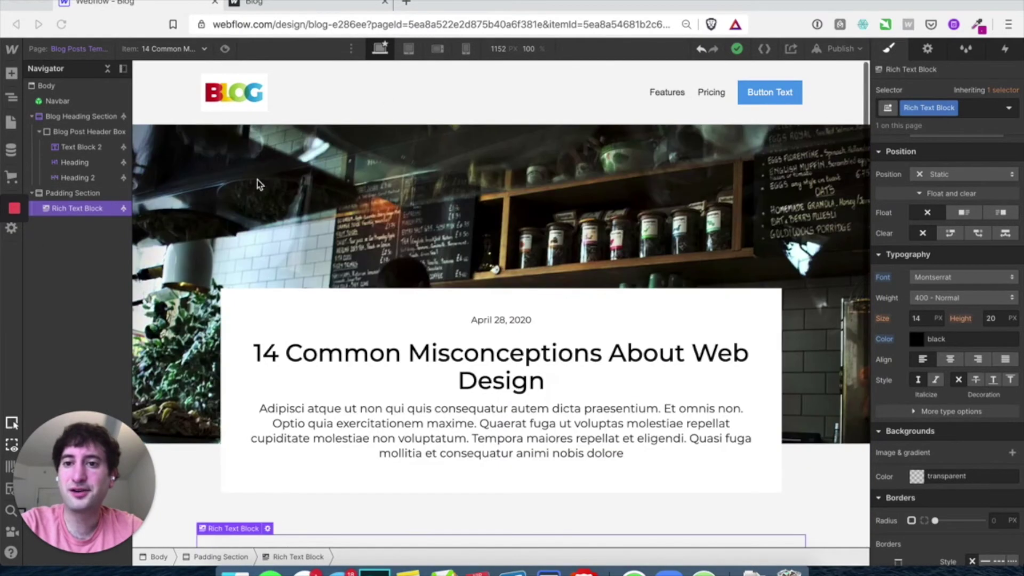
left_click(77, 101)
double_click(395, 89)
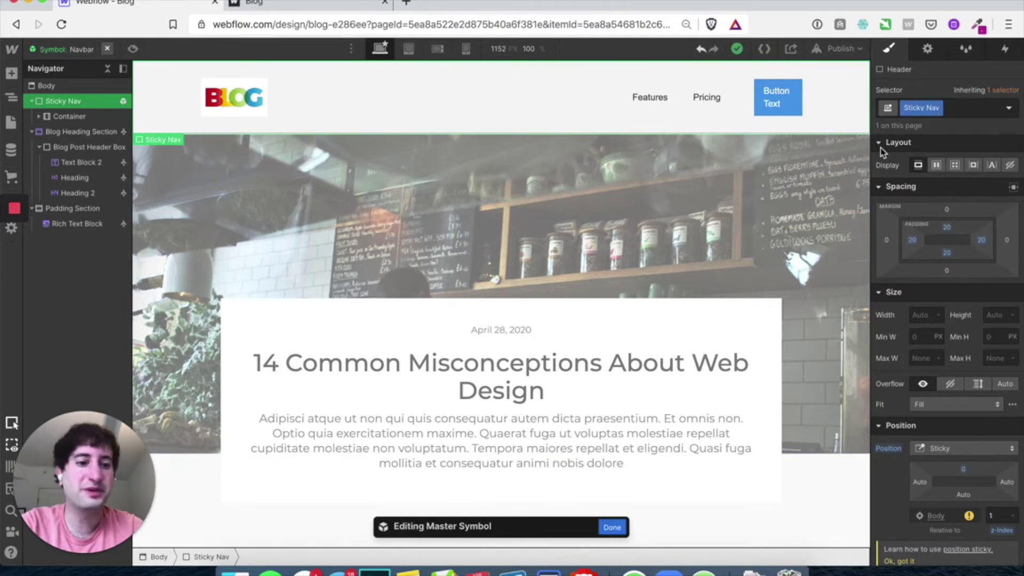
scroll(966, 349, "down", 10)
scroll(966, 349, "down", 1)
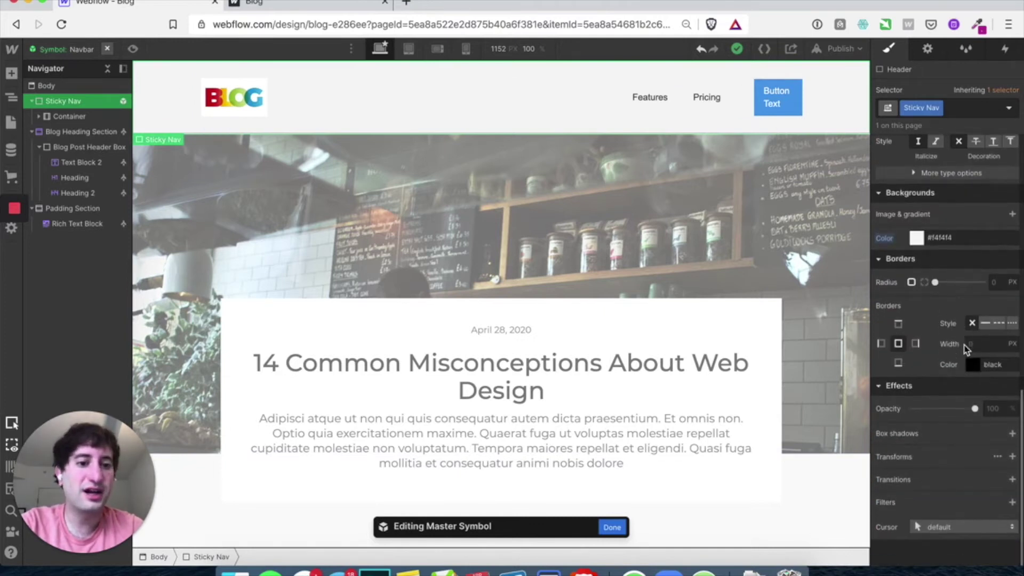
left_click(916, 237)
left_click_drag(907, 277, 793, 89)
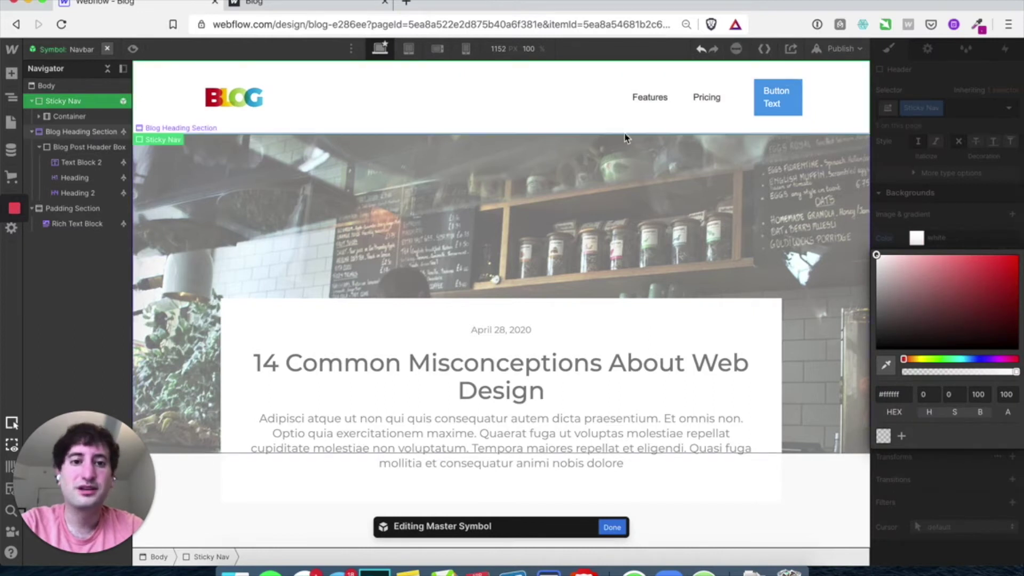
Delete the Features link, the Pricing link and the blue button from the navbar
left_click(671, 102)
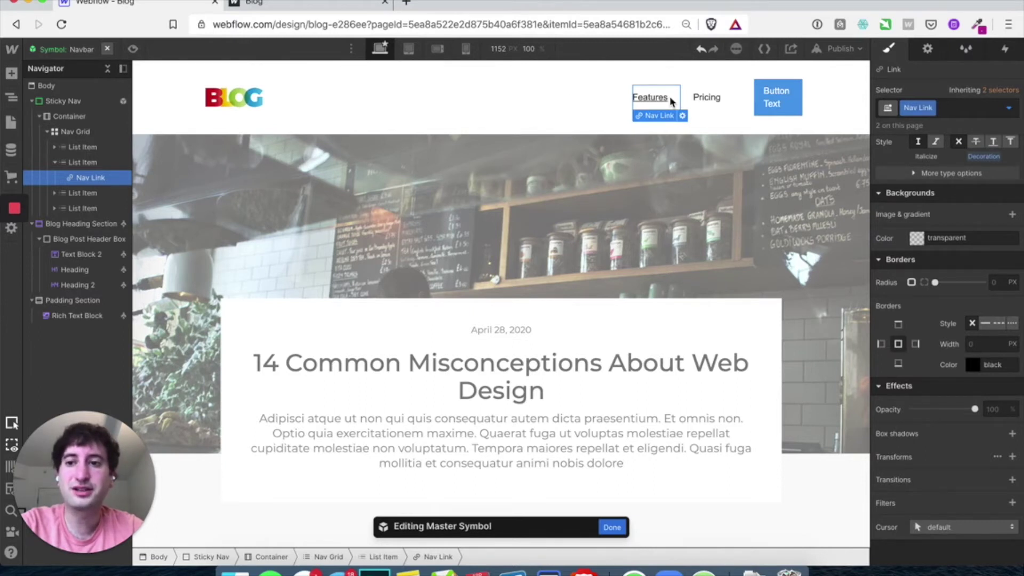
left_click(84, 148)
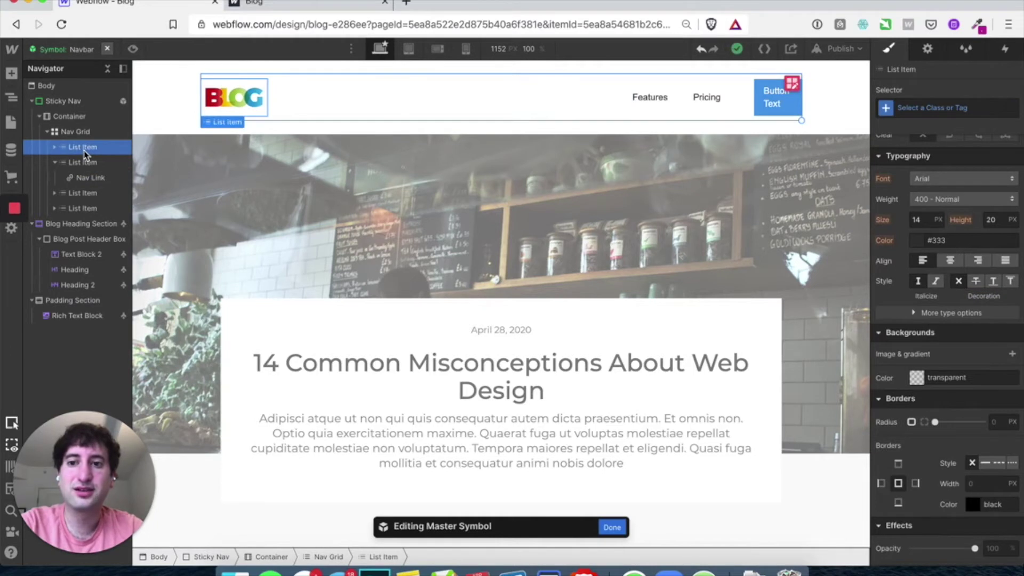
left_click(659, 96)
key("Delete")
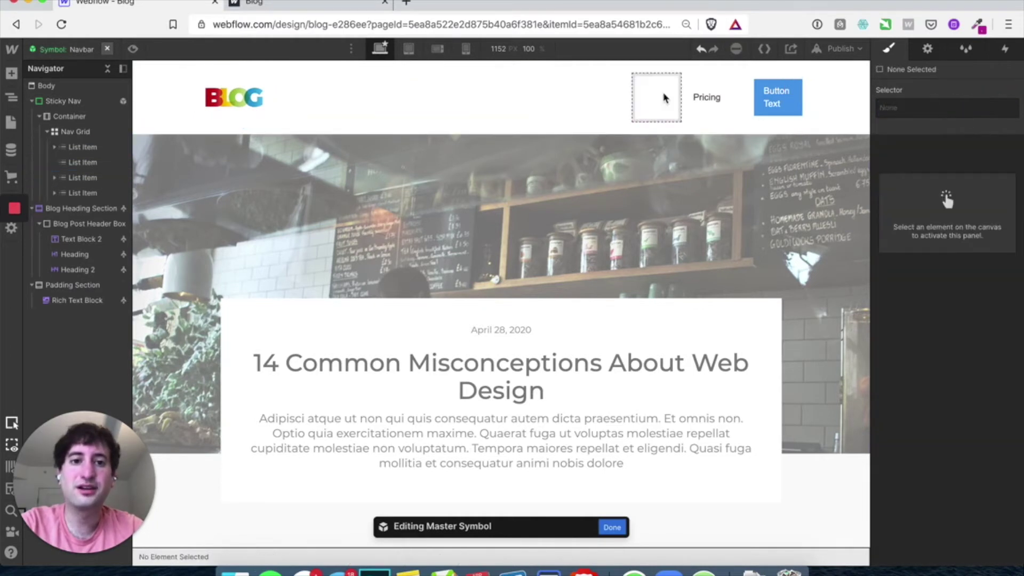
left_click(710, 98)
key("Delete")
left_click(766, 100)
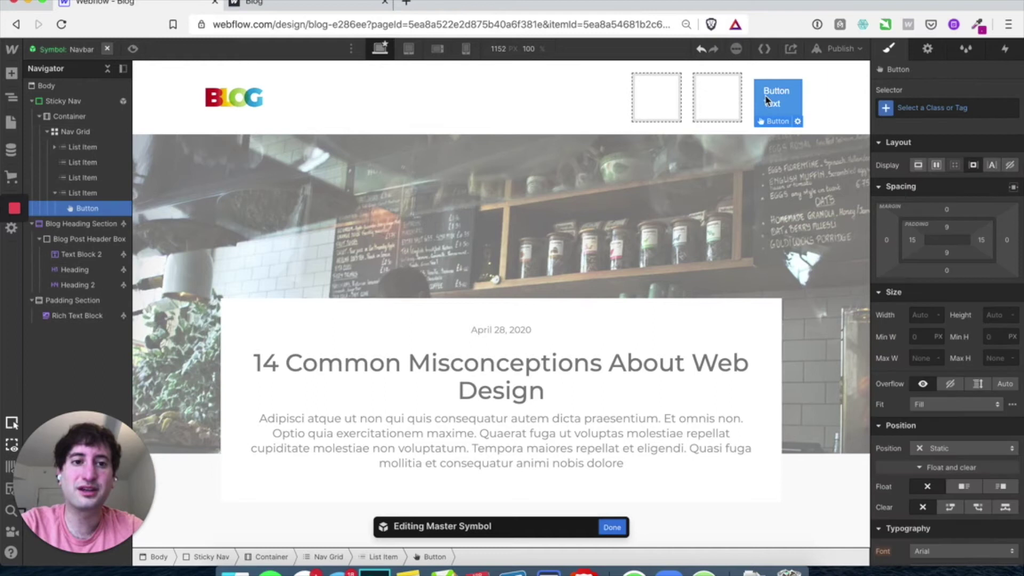
key("Delete")
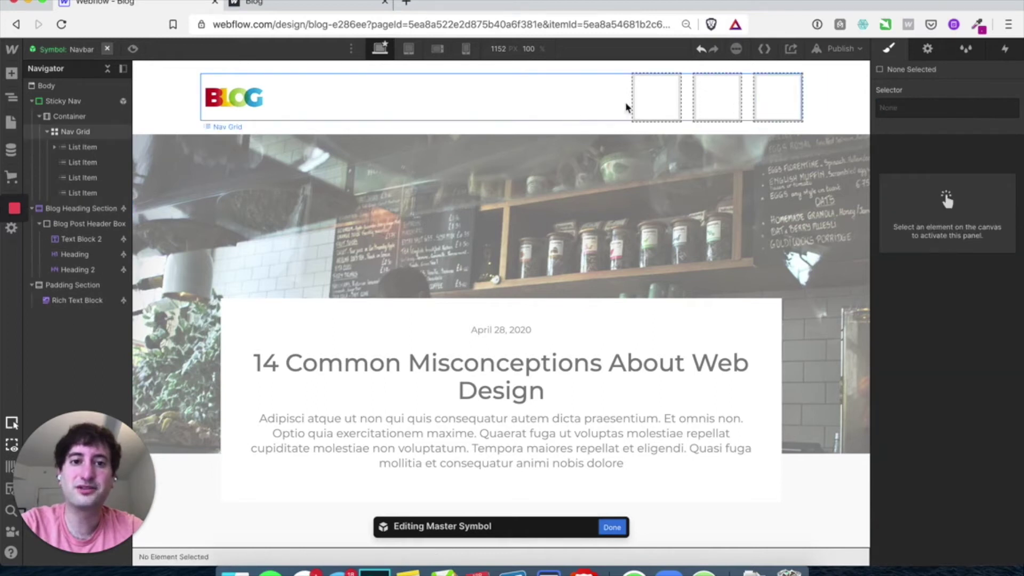
Finish editing the Navbar symbol and publish the site to blog-e286ee.webflow.io again
left_click(54, 147)
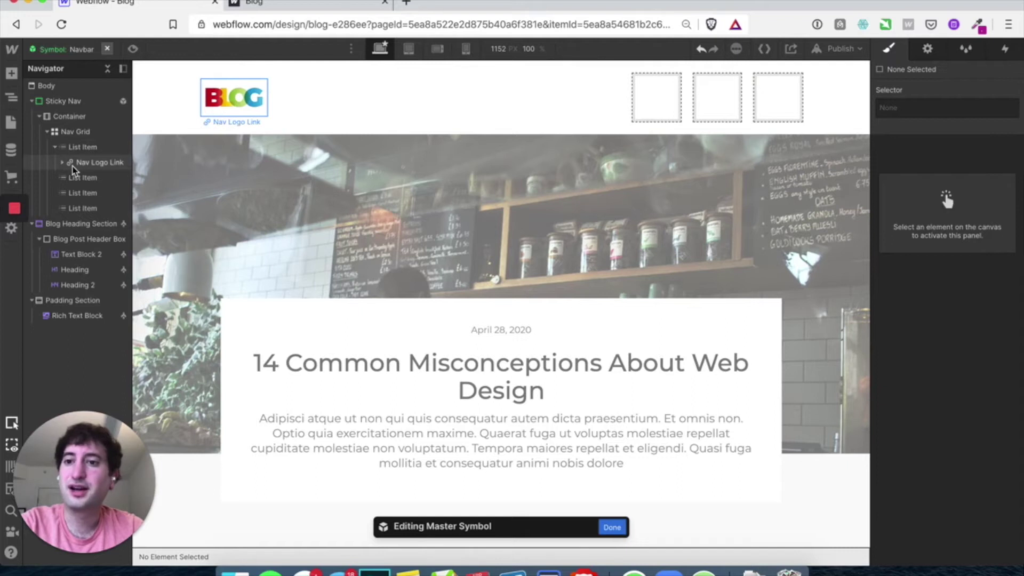
left_click(66, 164)
left_click(63, 162)
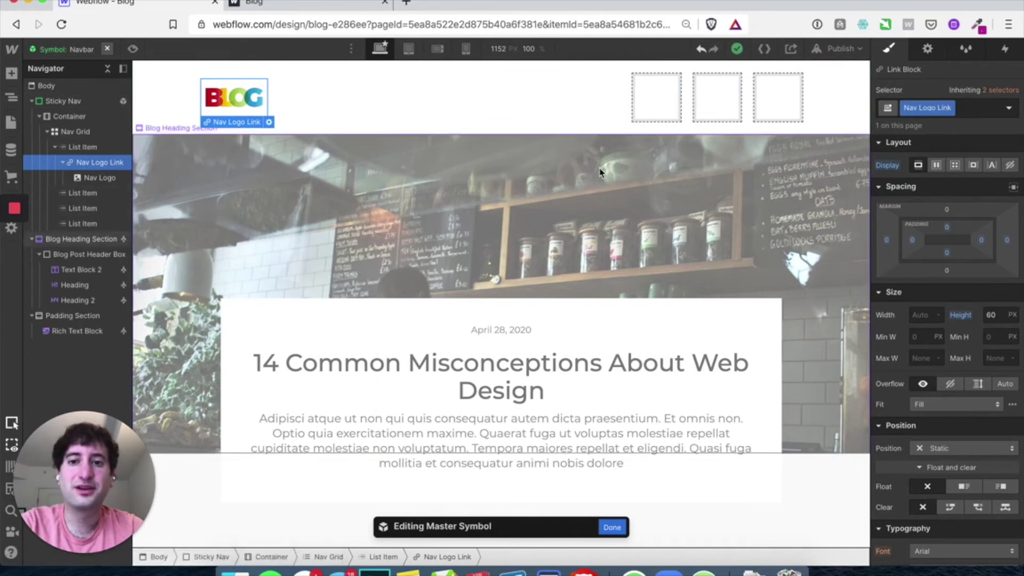
double_click(705, 140)
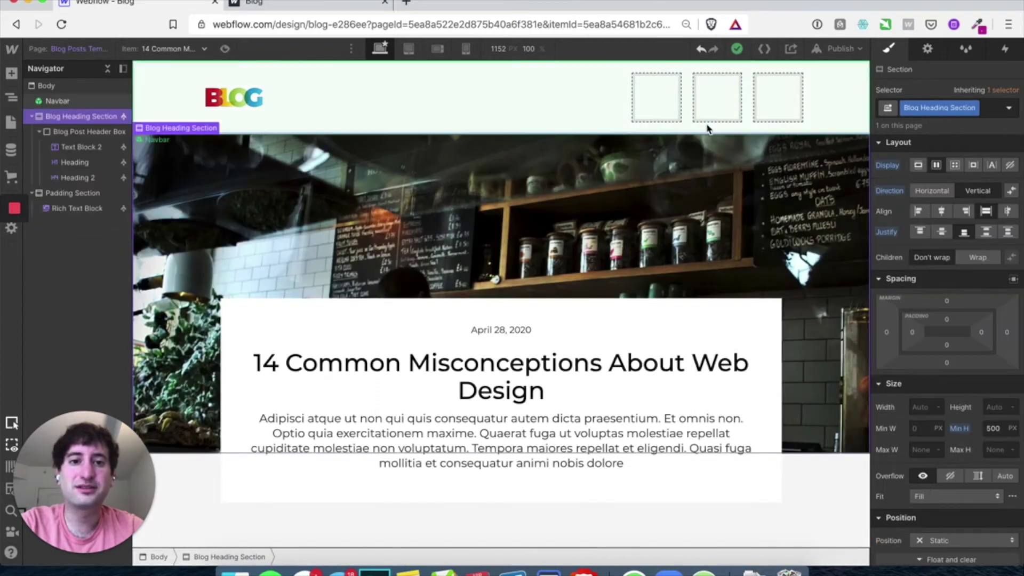
left_click(845, 48)
left_click(793, 213)
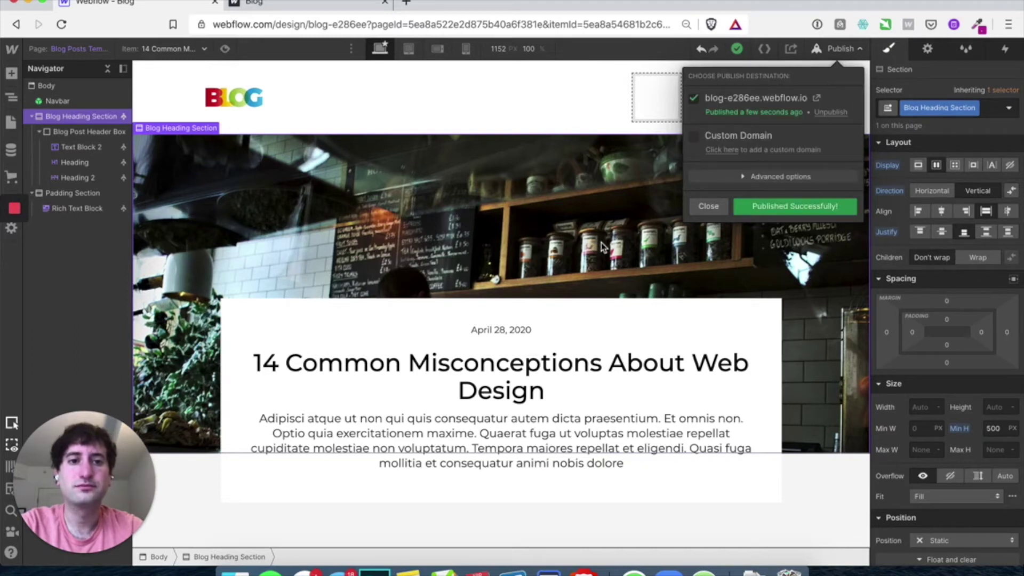
Switch to the published post and check its simplified white navbar, header box and Montserrat body text
left_click(301, 6)
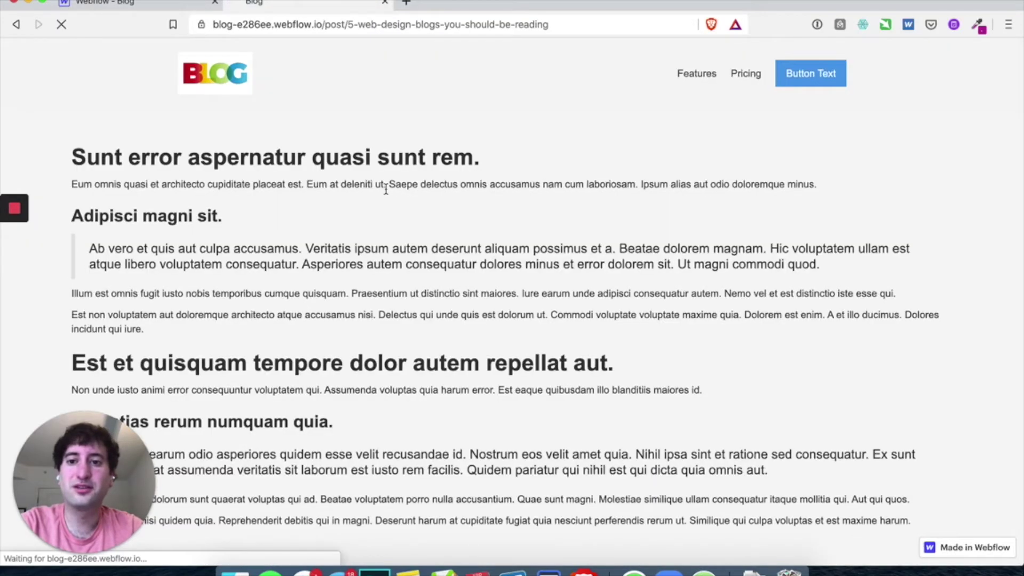
scroll(664, 188, "down", 1)
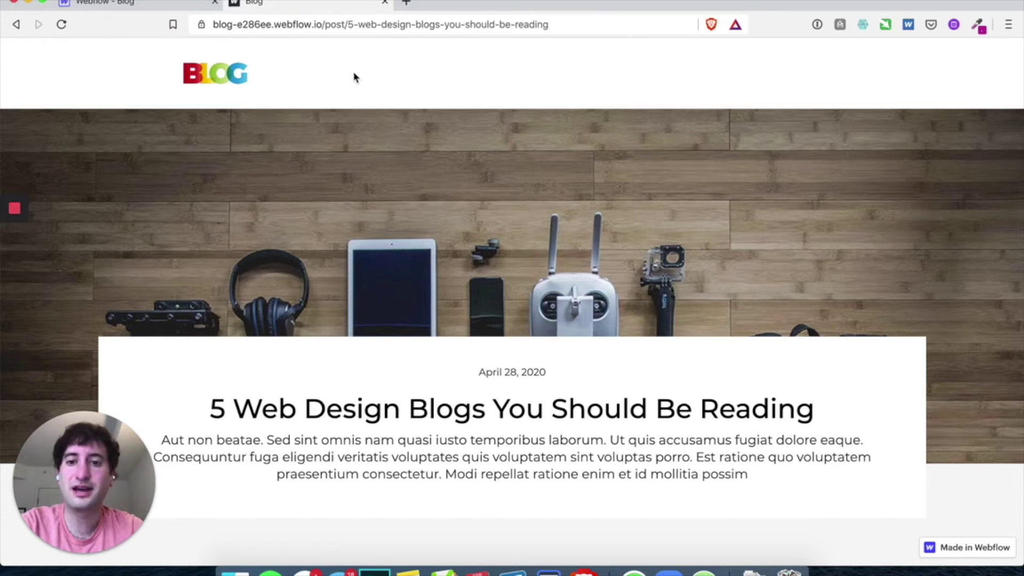
scroll(340, 178, "down", 3)
scroll(340, 180, "down", 10)
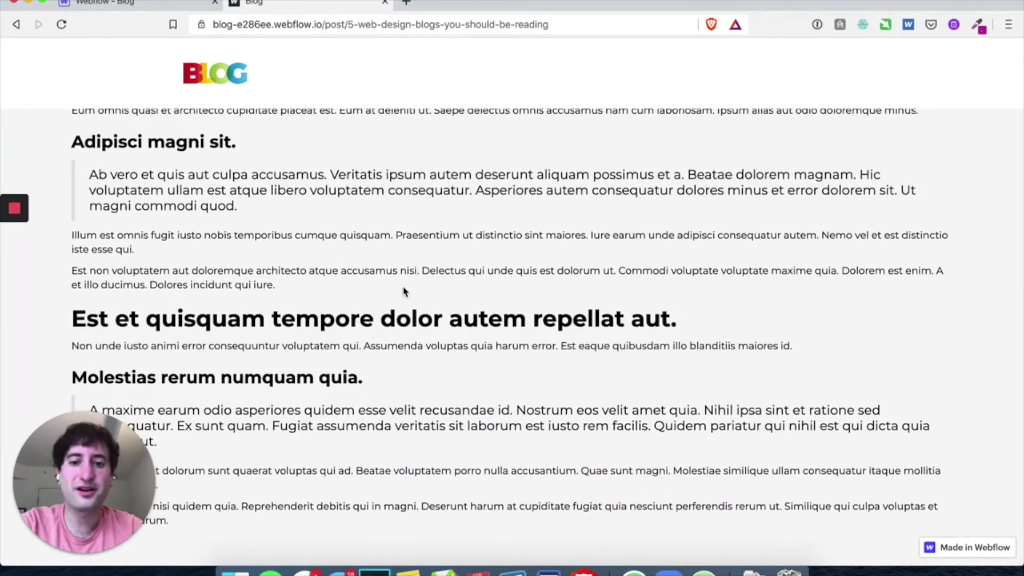
scroll(404, 290, "up", 15)
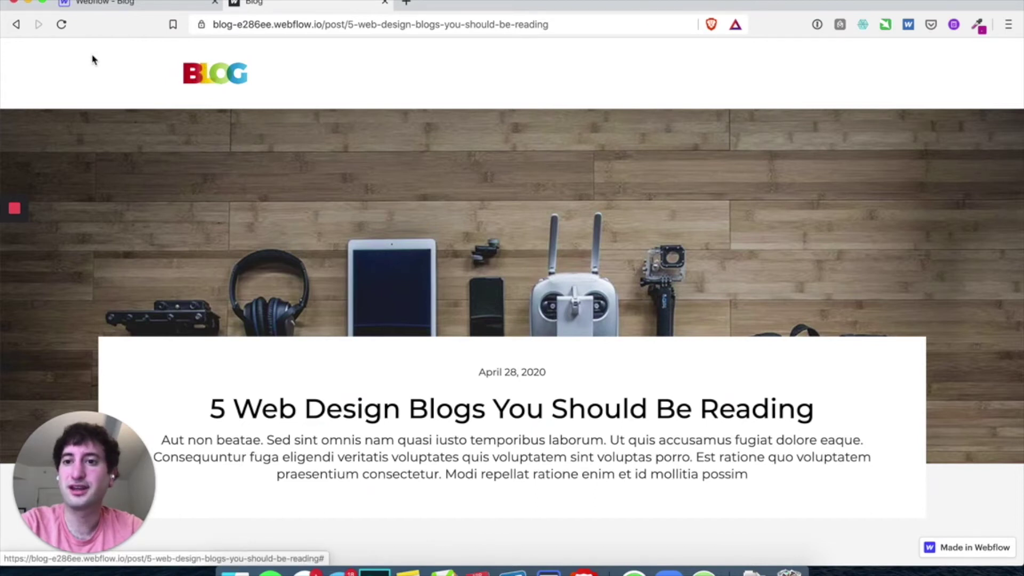
Return to the Webflow Designer, reopen the Navbar symbol for editing and inspect the Nav Logo image's settings
left_click(132, 3)
left_click(243, 101)
double_click(234, 106)
left_click(234, 106)
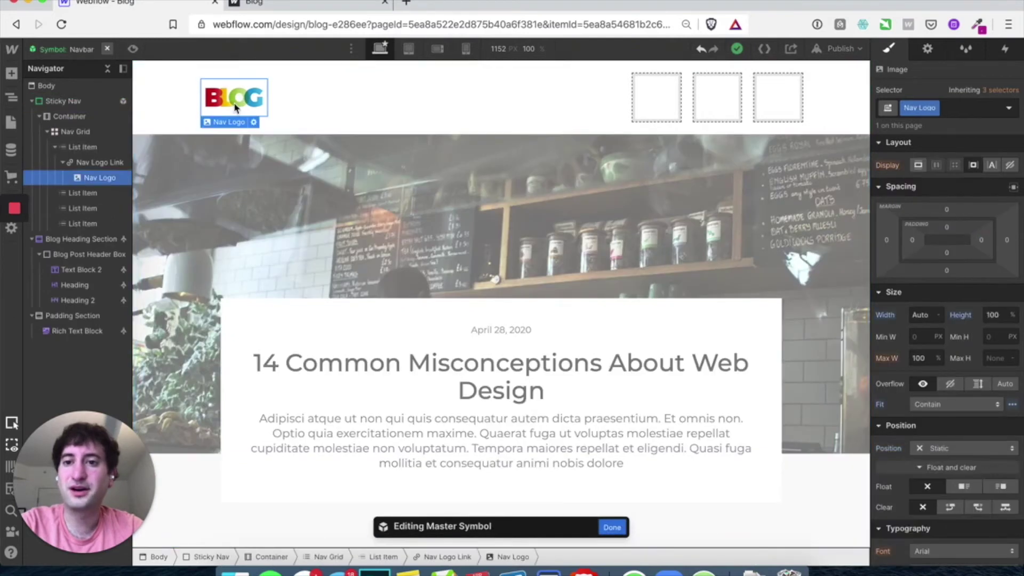
left_click(252, 122)
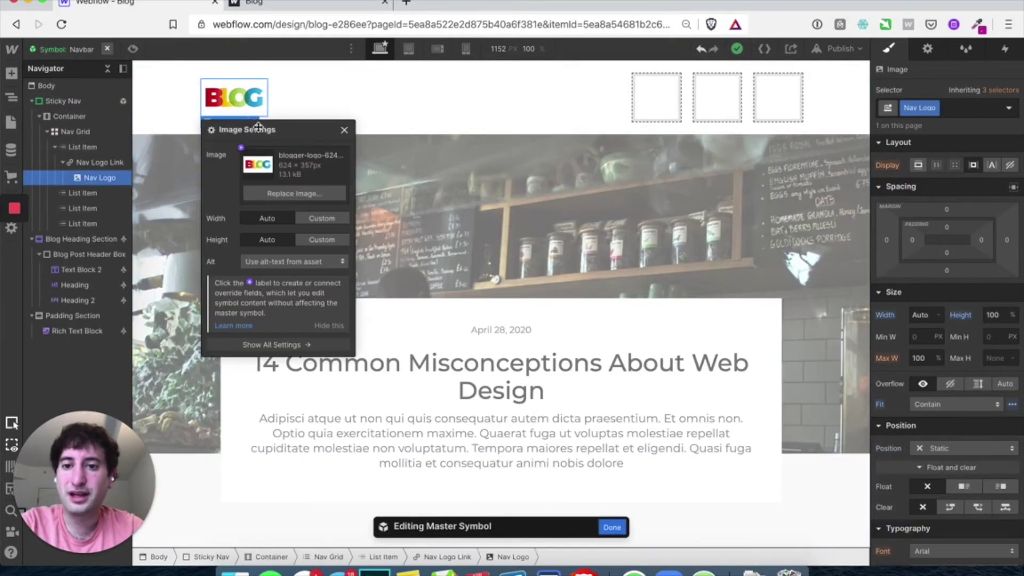
left_click(85, 132)
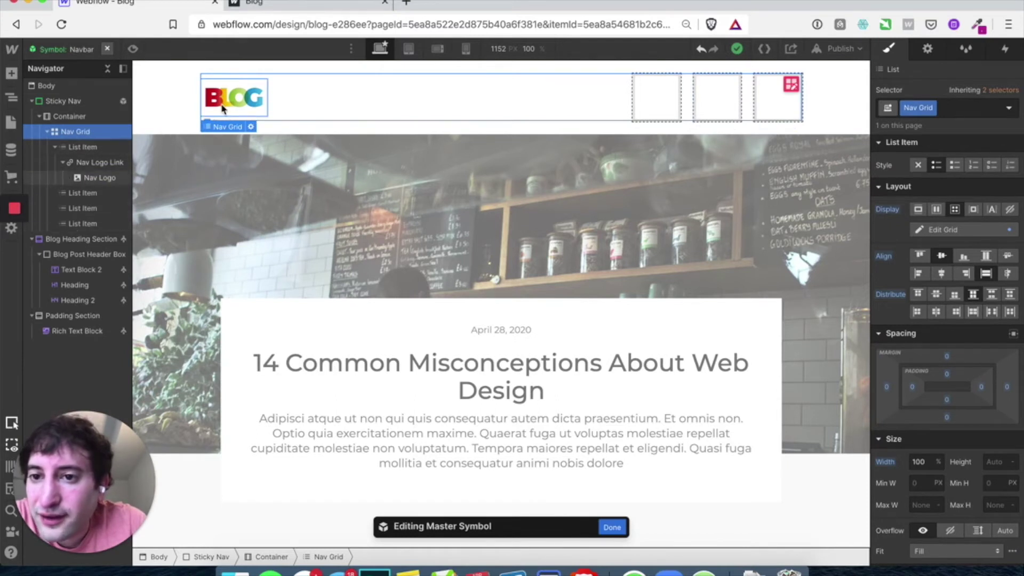
left_click(259, 107)
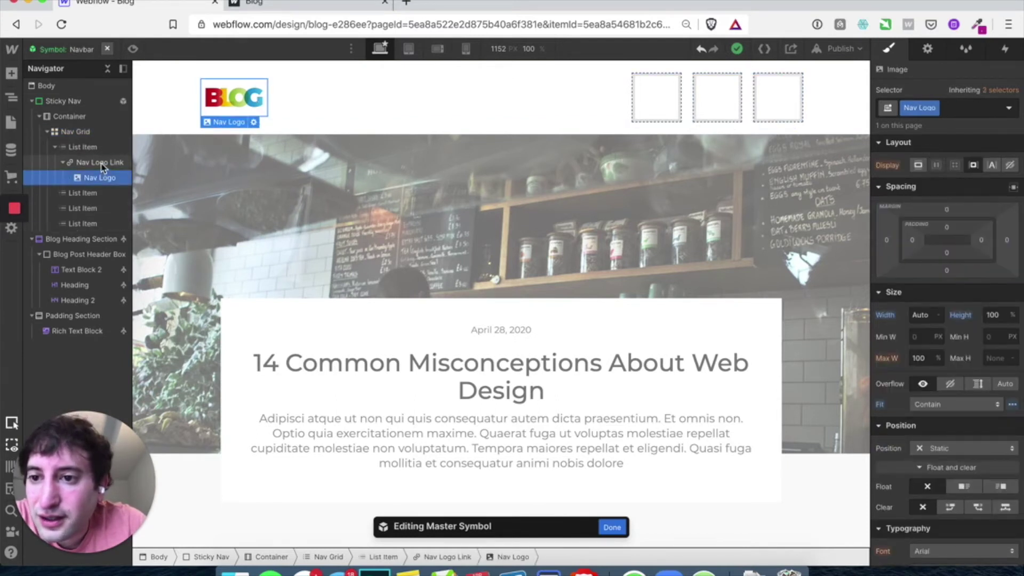
Set the Nav Logo Link's type to Page with Home as the target, and publish the site
left_click(112, 162)
left_click(269, 123)
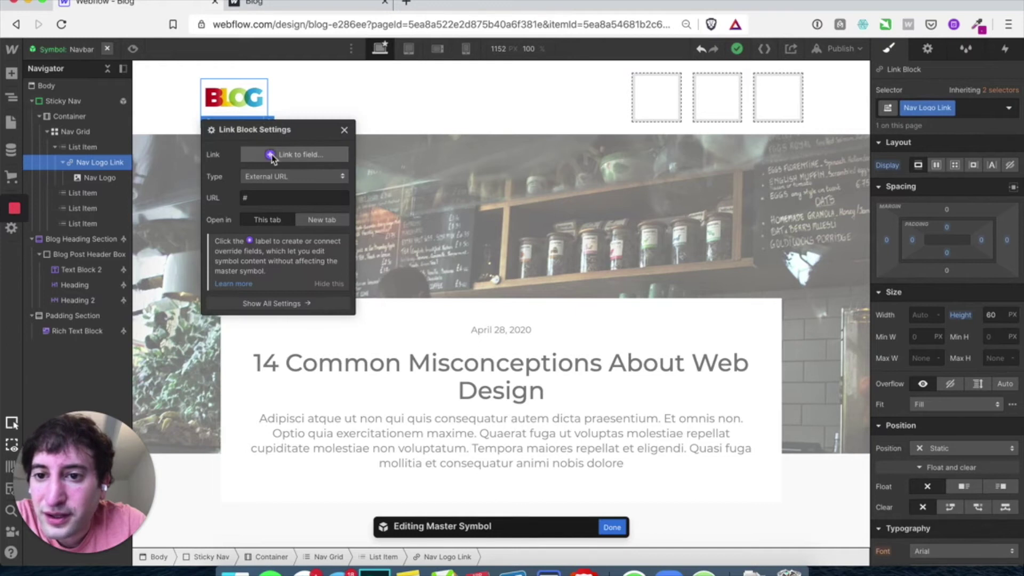
left_click(266, 176)
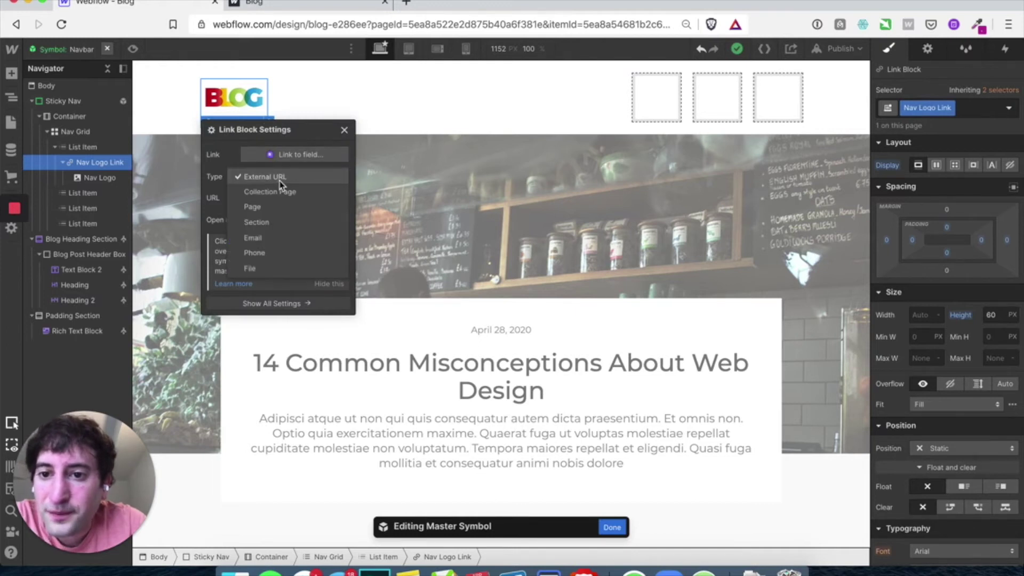
left_click(222, 175)
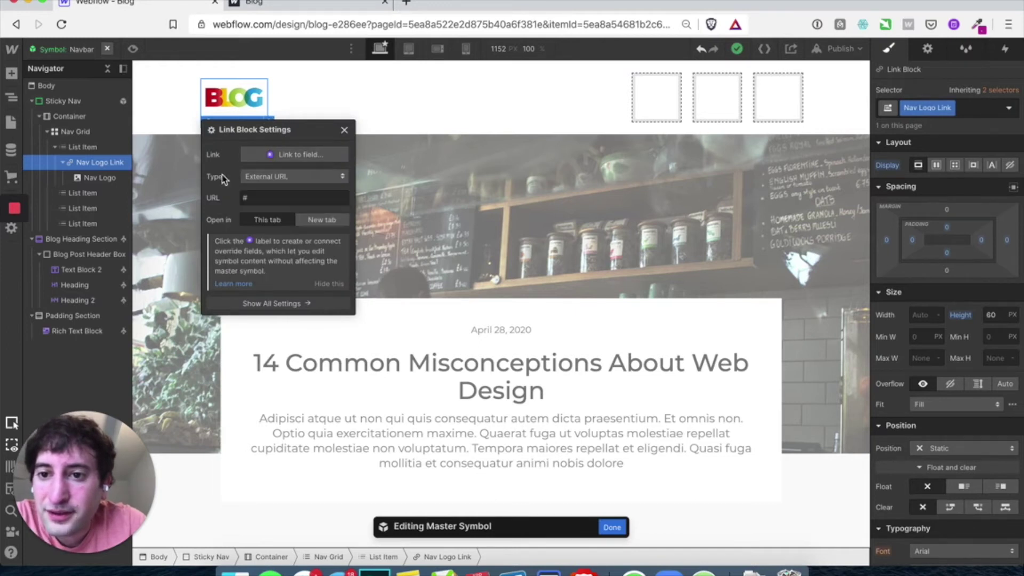
left_click(266, 176)
left_click(273, 207)
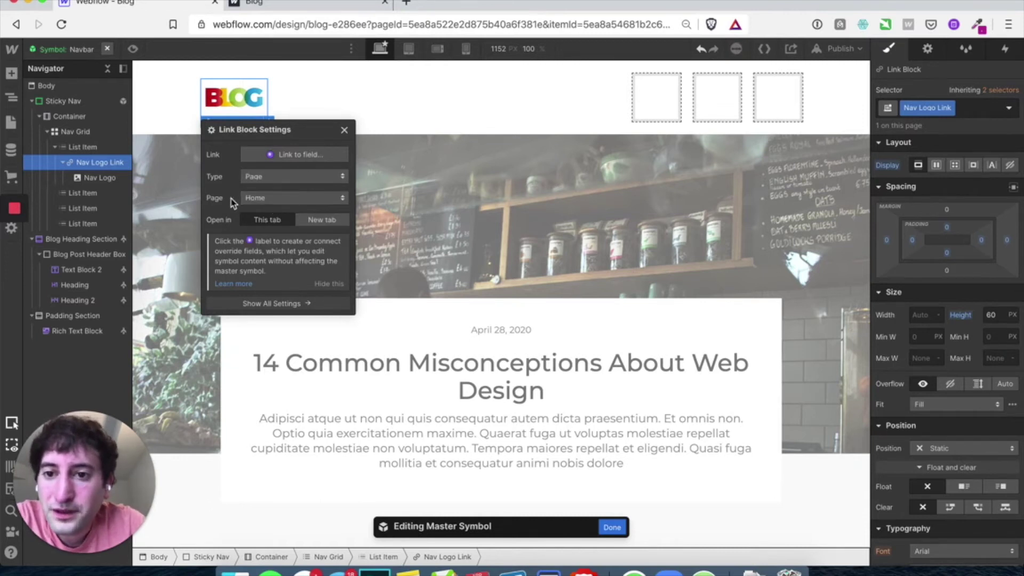
left_click(342, 130)
left_click(840, 48)
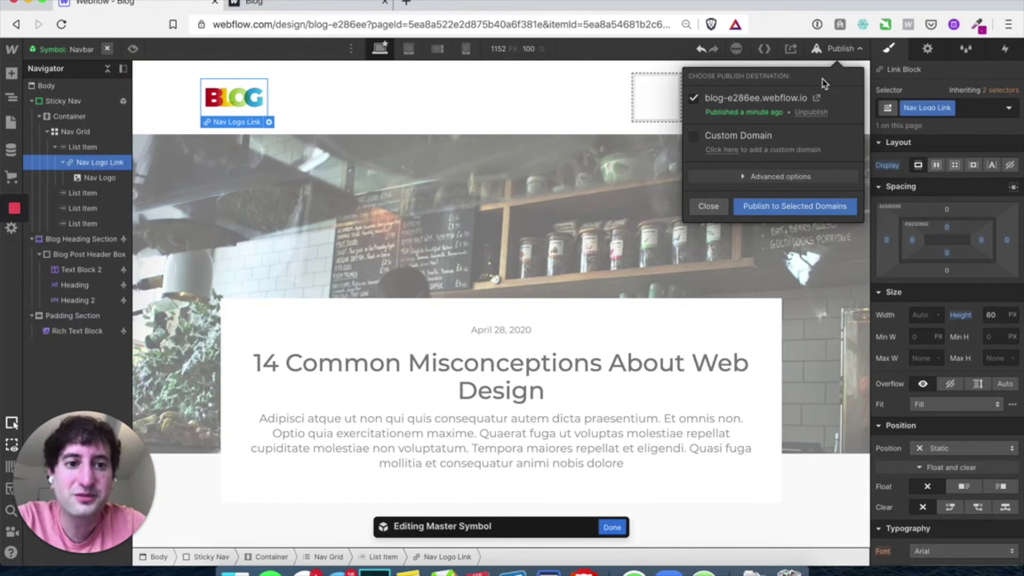
left_click(784, 202)
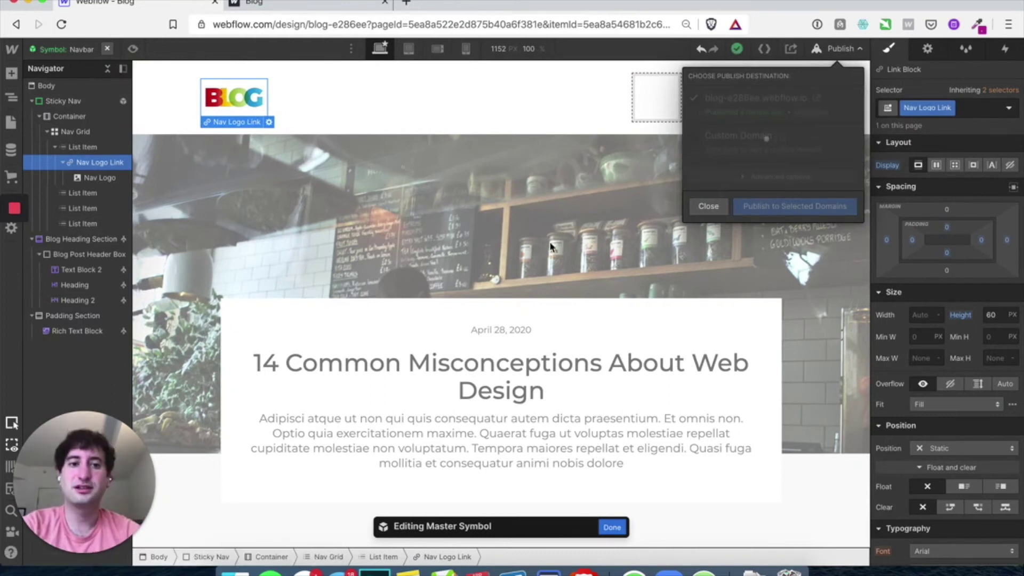
Switch to the published post, look through it and follow the logo link to test it
left_click(313, 11)
scroll(412, 261, "down", 10)
scroll(411, 263, "up", 10)
scroll(411, 264, "down", 10)
scroll(411, 265, "up", 10)
scroll(265, 228, "down", 1)
left_click(215, 73)
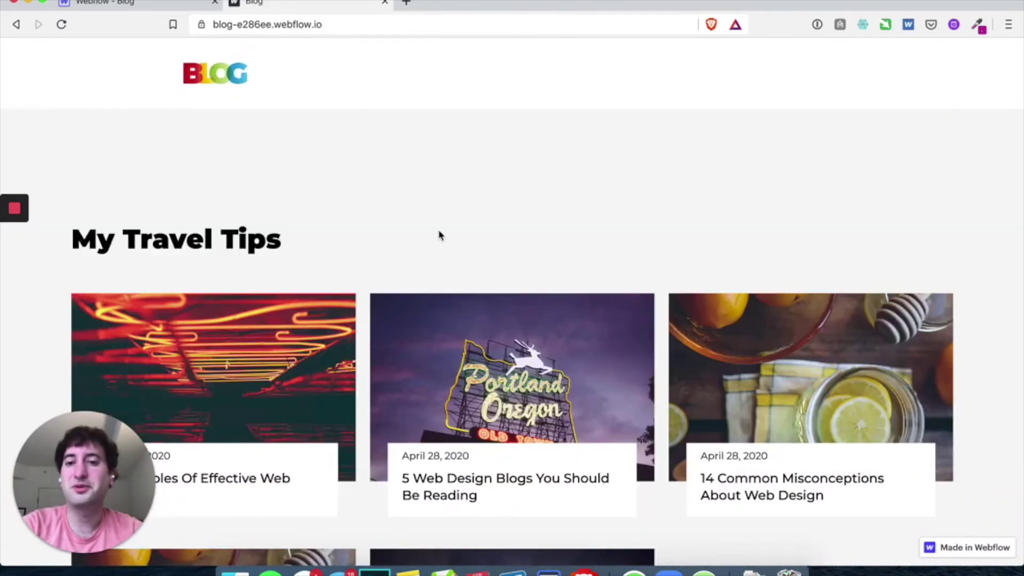
Look over the published home page's My Travel Tips heading and post cards
scroll(439, 232, "down", 5)
scroll(439, 235, "up", 5)
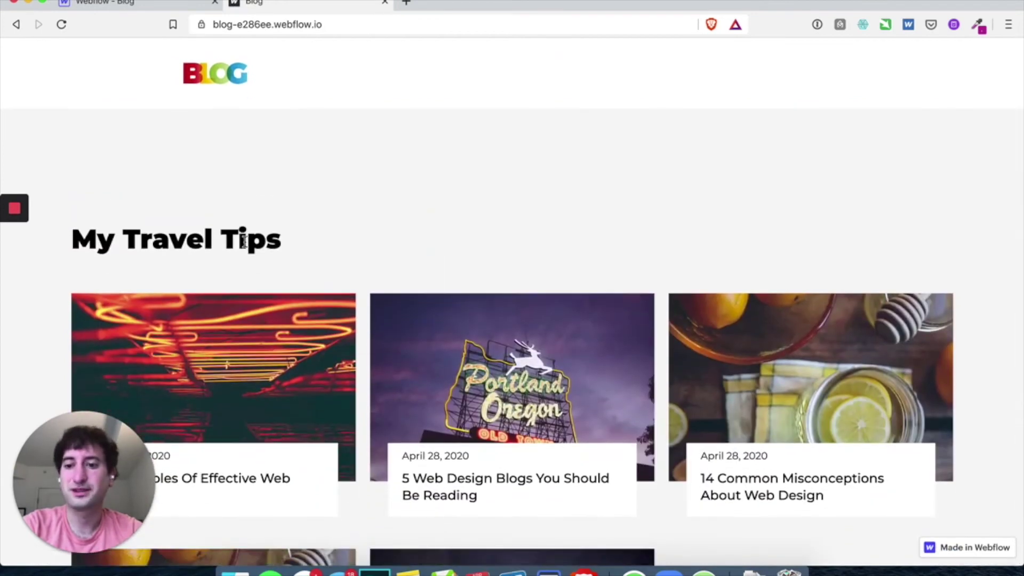
scroll(243, 241, "down", 3)
scroll(62, 238, "up", 3)
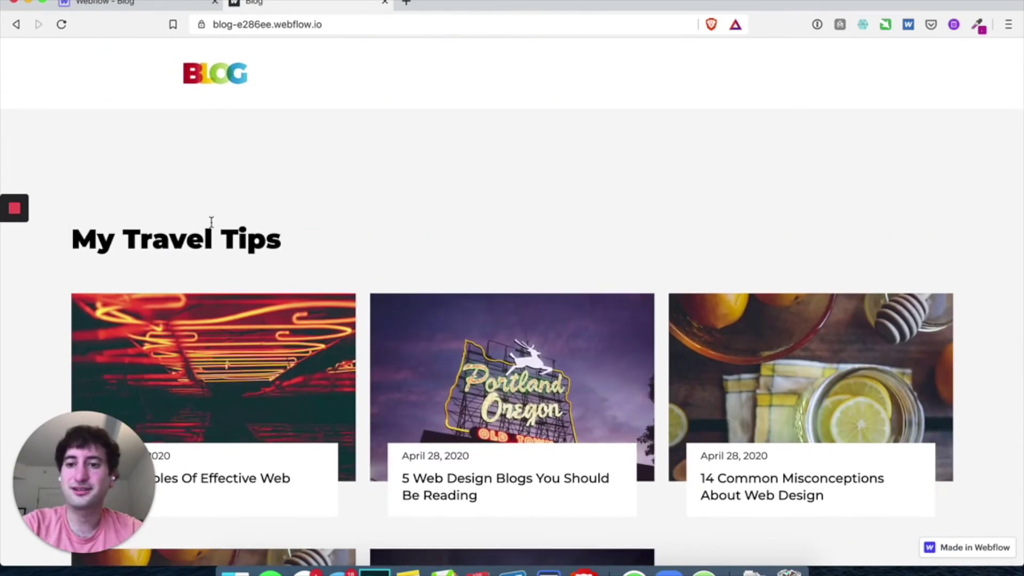
scroll(345, 276, "down", 1)
scroll(344, 277, "up", 2)
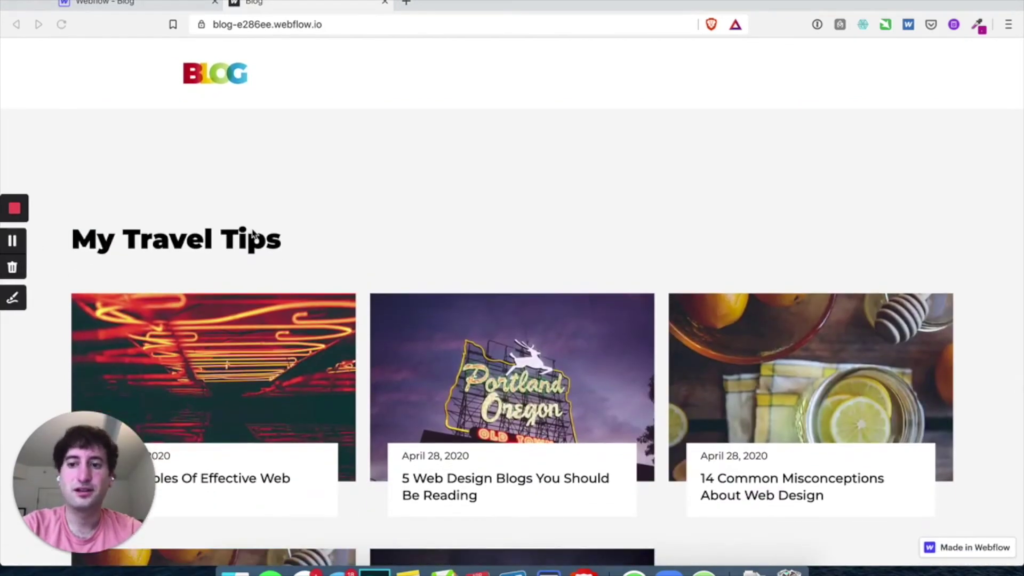
Review the rest of the published home page down to the last row of post cards
scroll(316, 237, "down", 5)
scroll(316, 238, "up", 5)
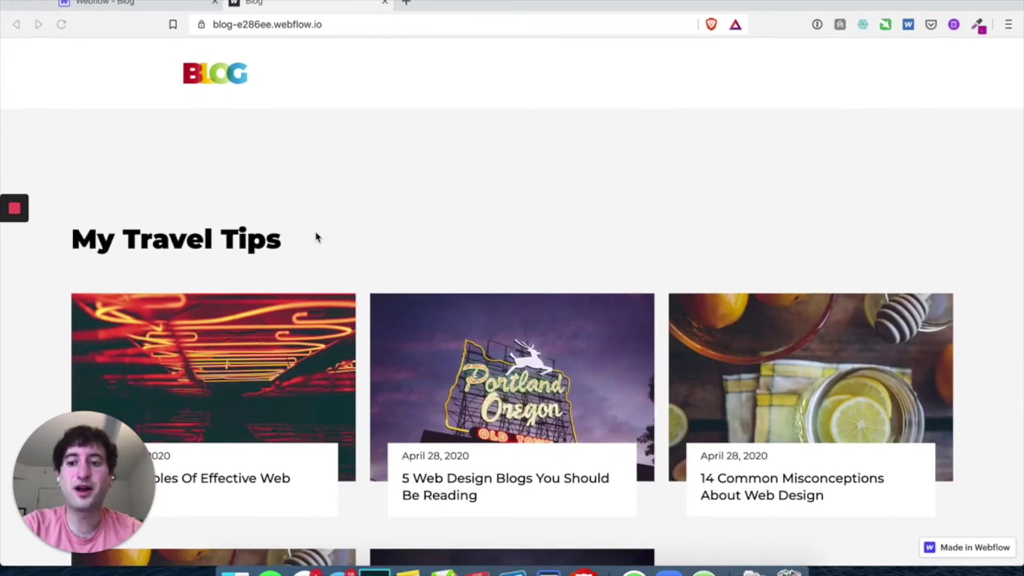
scroll(312, 267, "down", 5)
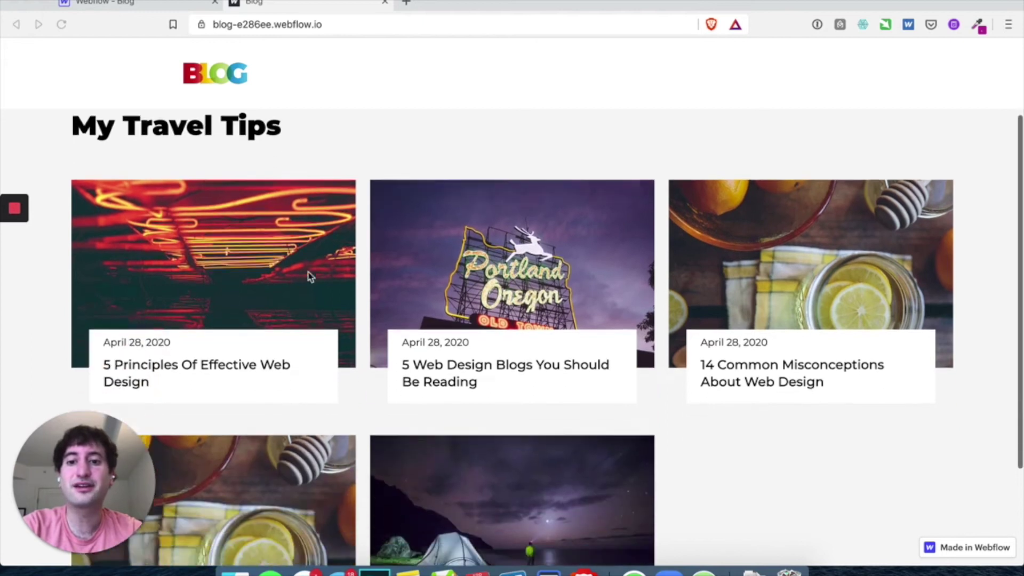
scroll(265, 336, "up", 5)
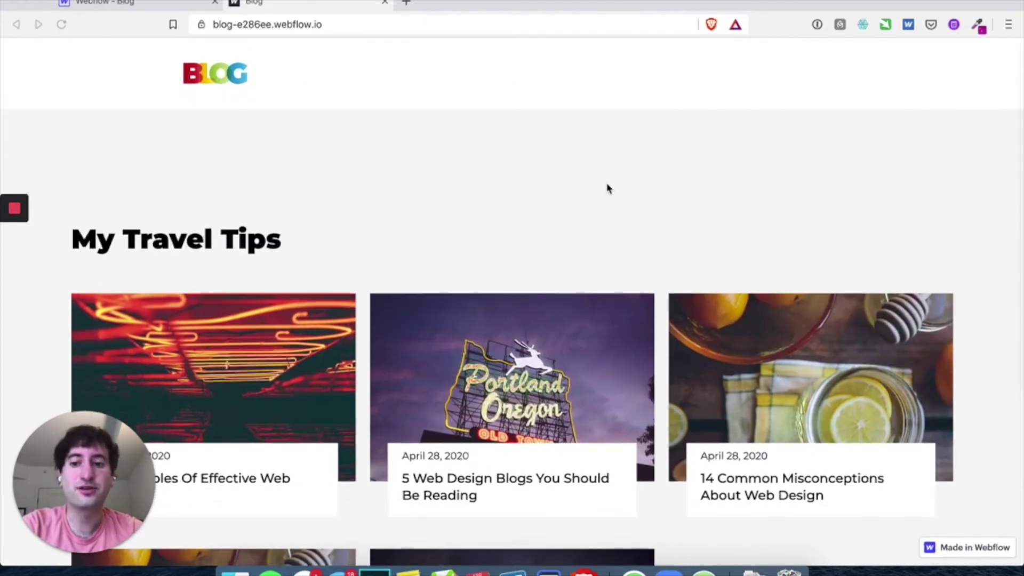
scroll(553, 251, "down", 5)
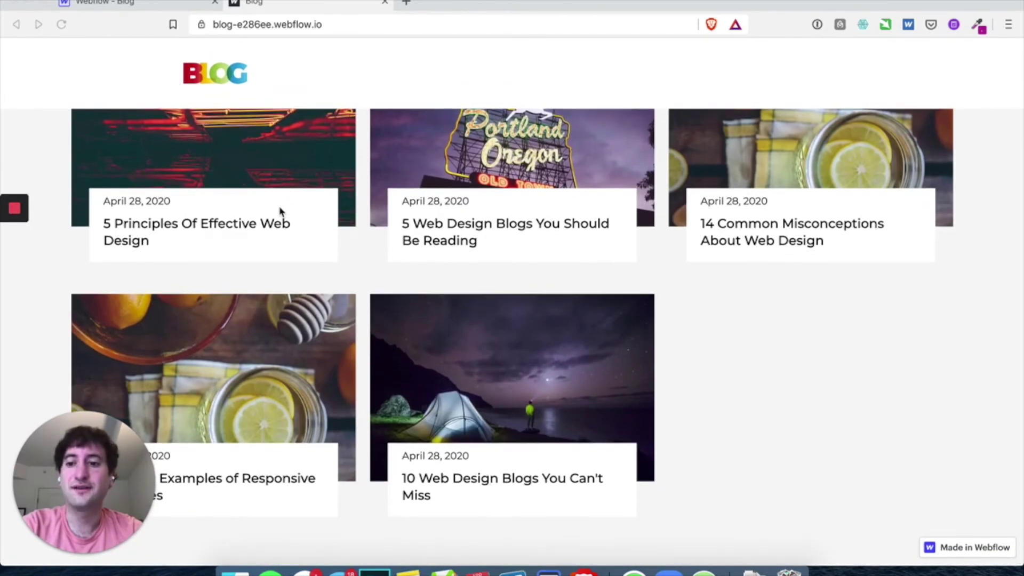
scroll(245, 198, "up", 5)
scroll(450, 222, "down", 5)
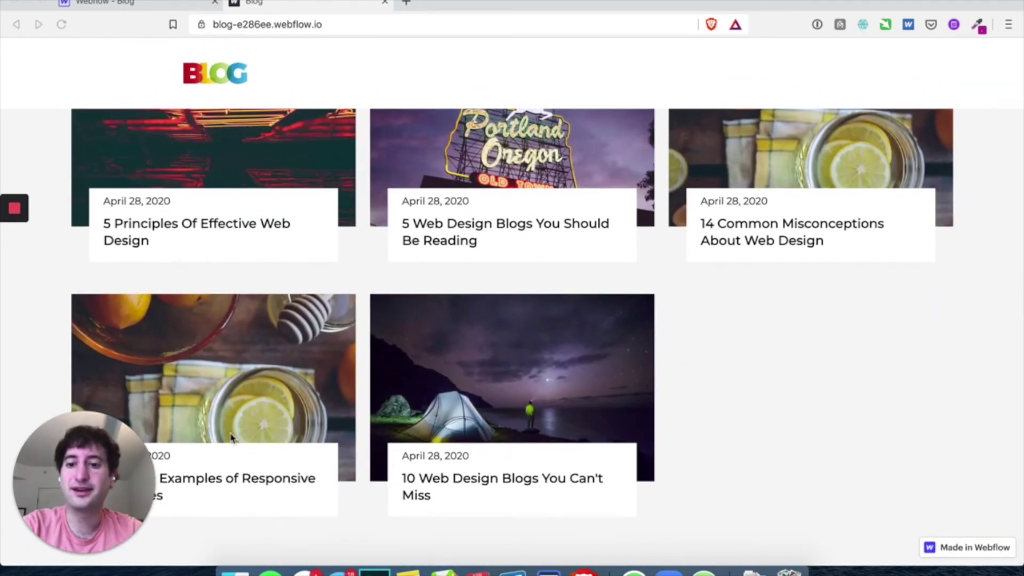
Open the published 10 Great Examples of Responsive Websites post, look through its header and body text, and return to the home page
left_click(266, 352)
scroll(355, 402, "down", 10)
scroll(395, 353, "up", 10)
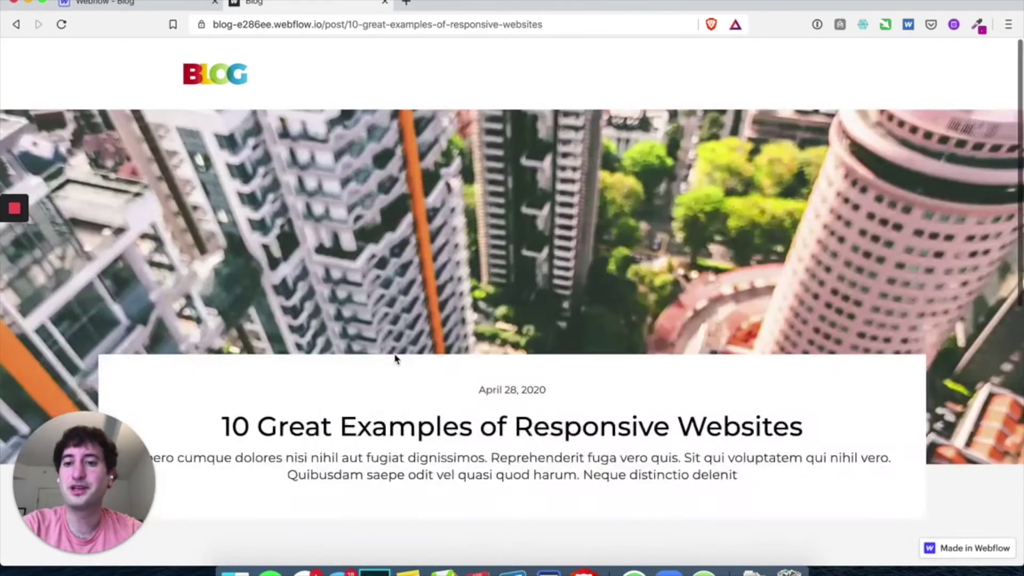
scroll(395, 357, "down", 10)
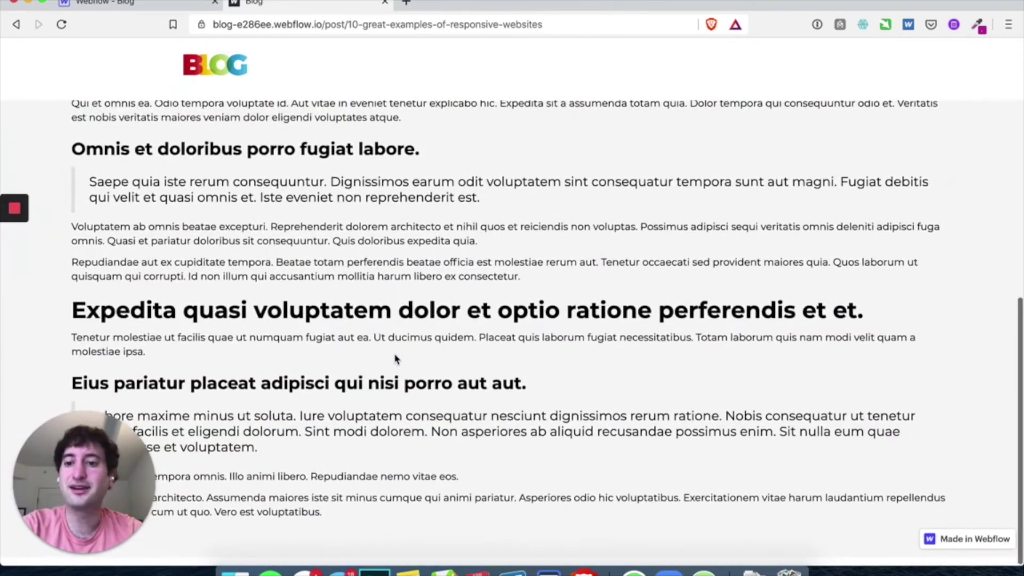
scroll(395, 358, "up", 10)
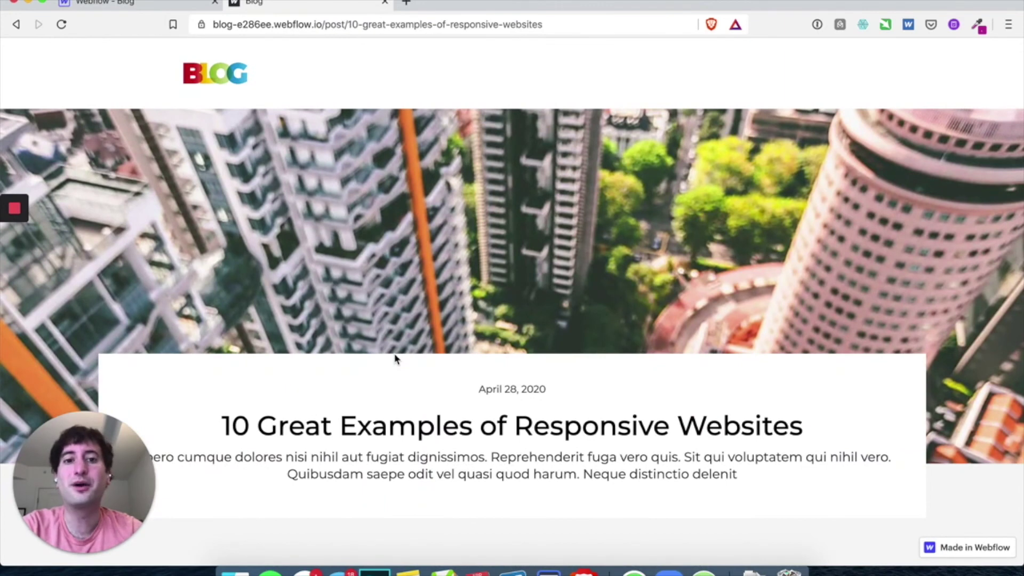
scroll(395, 353, "down", 10)
scroll(346, 341, "up", 10)
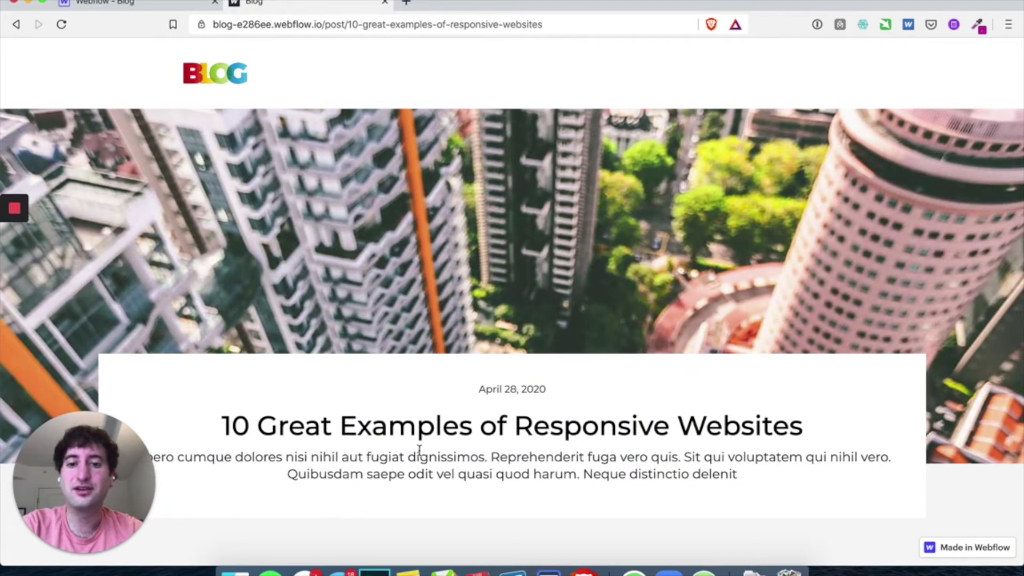
scroll(321, 376, "down", 8)
scroll(363, 137, "up", 8)
scroll(549, 325, "down", 8)
scroll(211, 172, "left", 5)
scroll(559, 274, "up", 5)
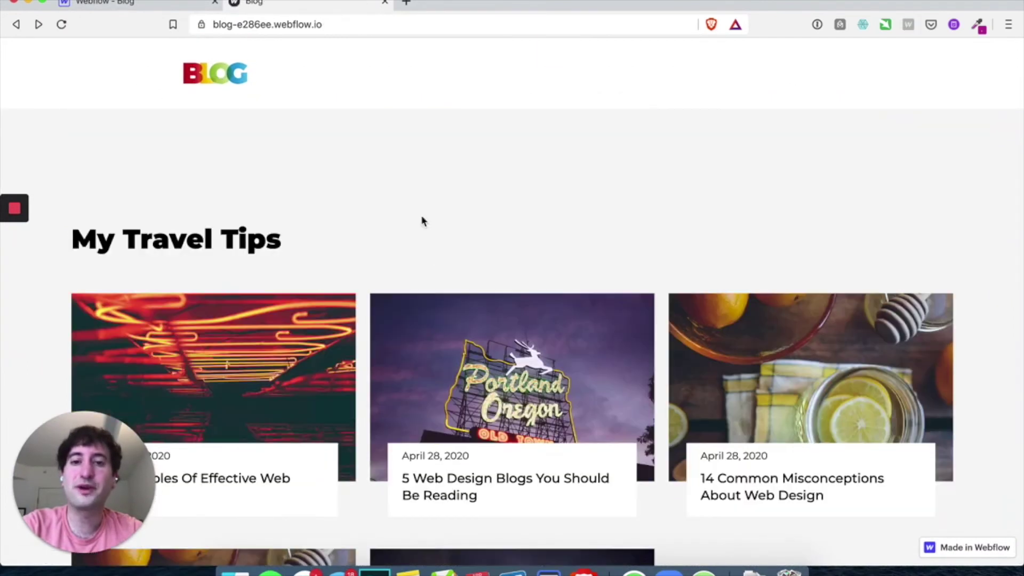
Narrow the browser window to phone width to check how the published post grid responds, and restore its full width
scroll(755, 270, "down", 5)
left_click_drag(1021, 202, 868, 214)
scroll(847, 235, "up", 3)
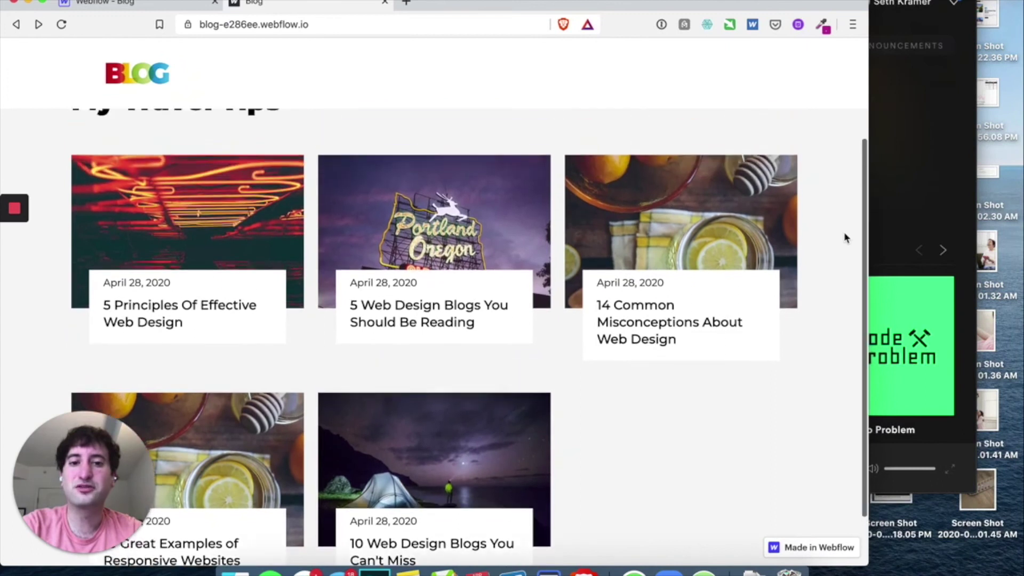
left_click_drag(870, 213, 137, 226)
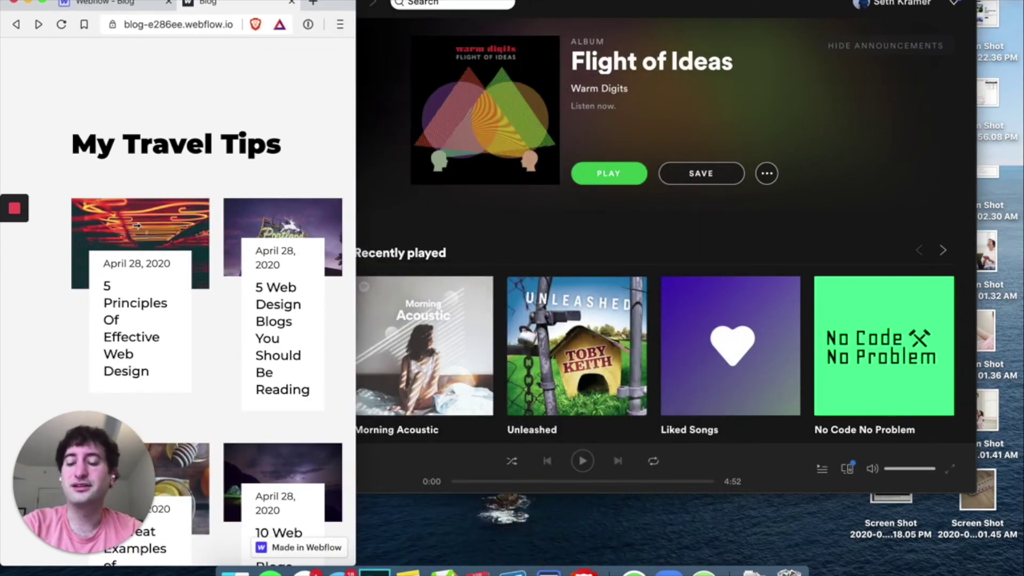
left_click_drag(184, 323, 1020, 152)
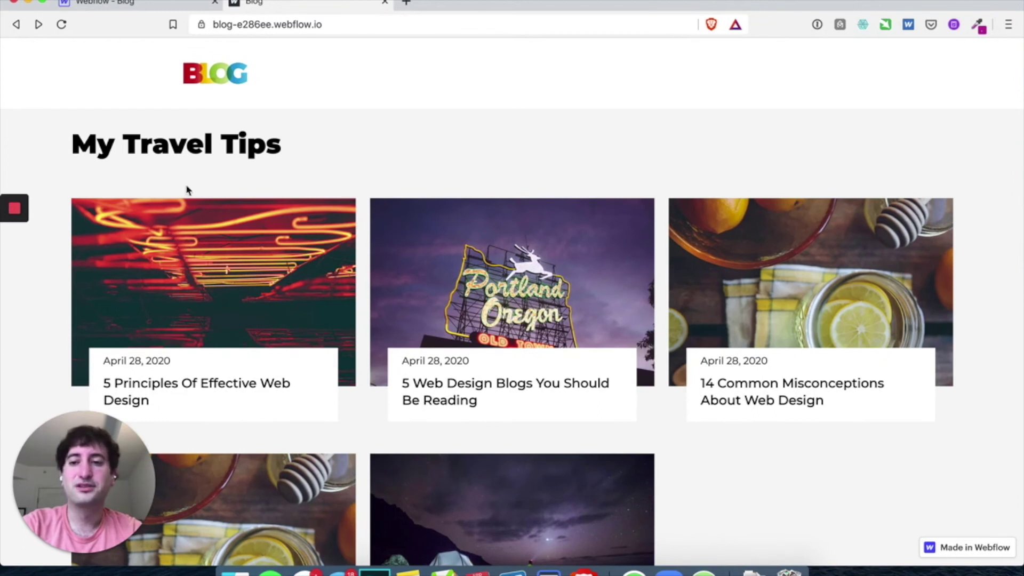
Switch back to the Webflow Designer, finish editing the Navbar symbol and open the Home page
left_click(144, 4)
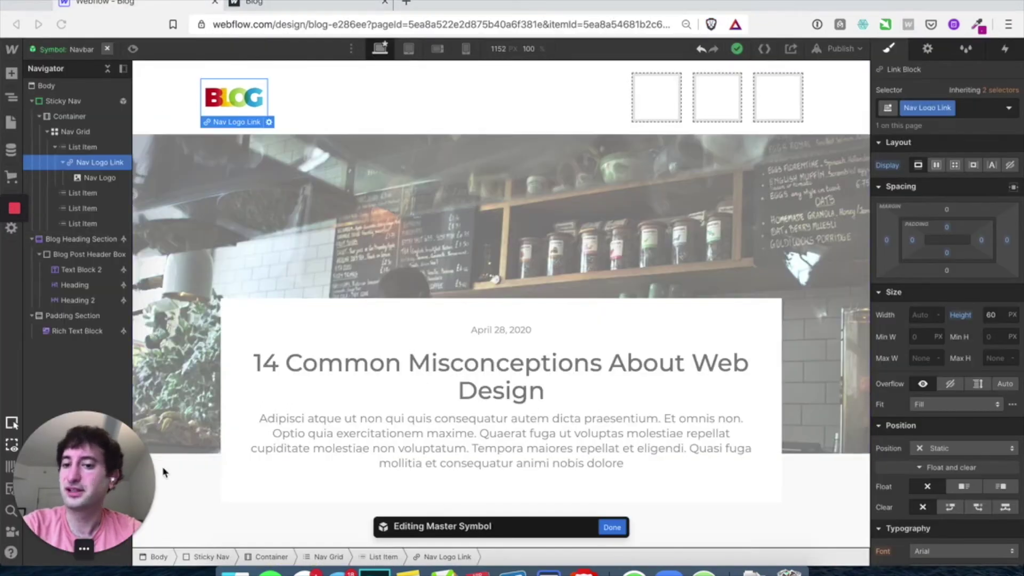
left_click(612, 527)
key("p")
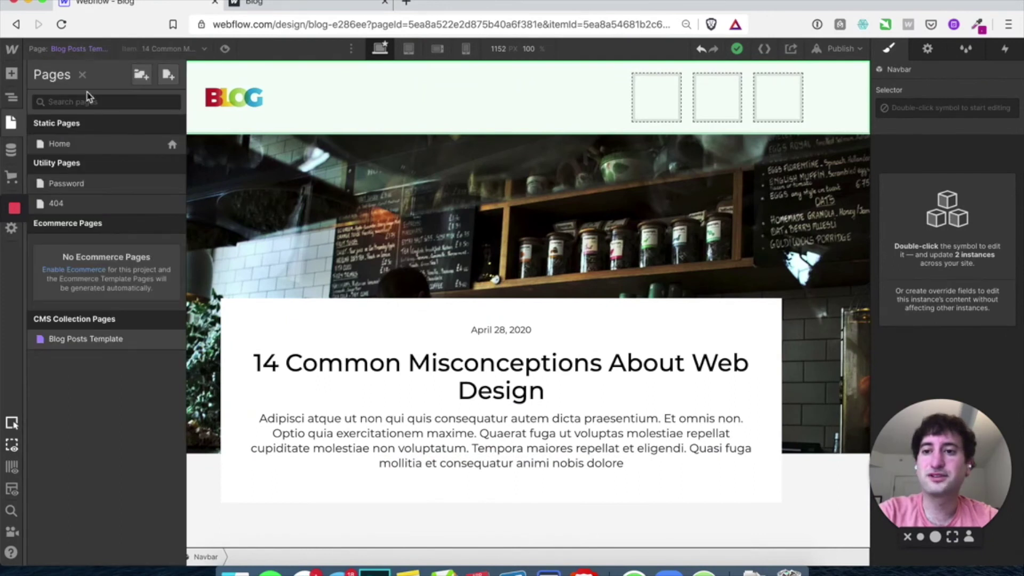
left_click(83, 143)
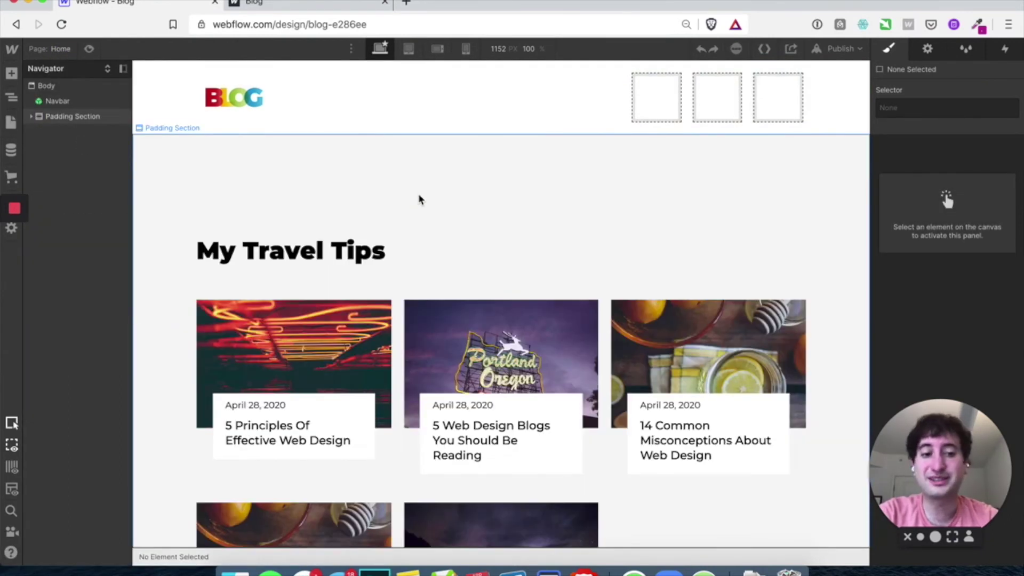
scroll(471, 235, "down", 3)
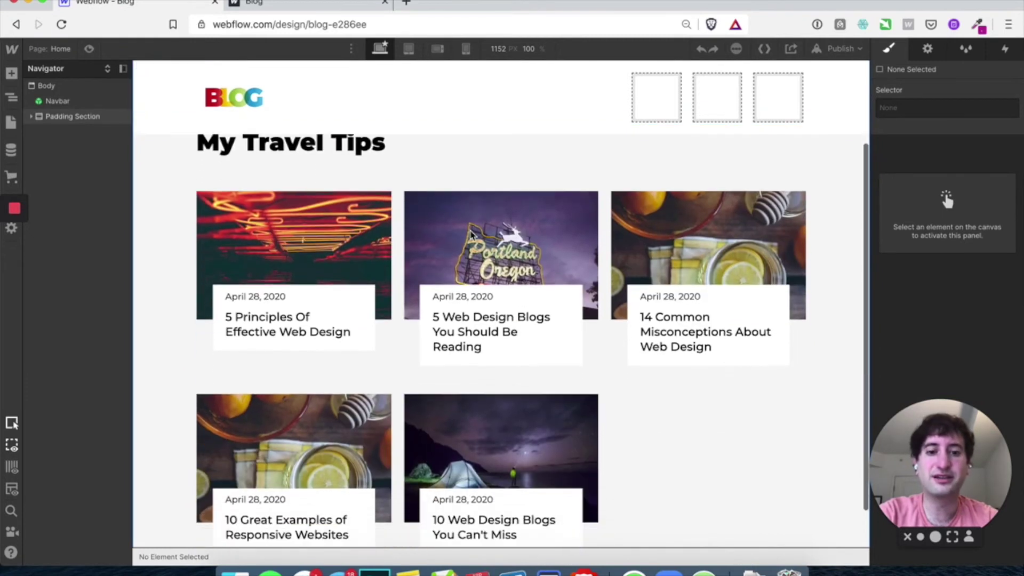
scroll(422, 203, "up", 3)
left_click_drag(874, 479, 17, 489)
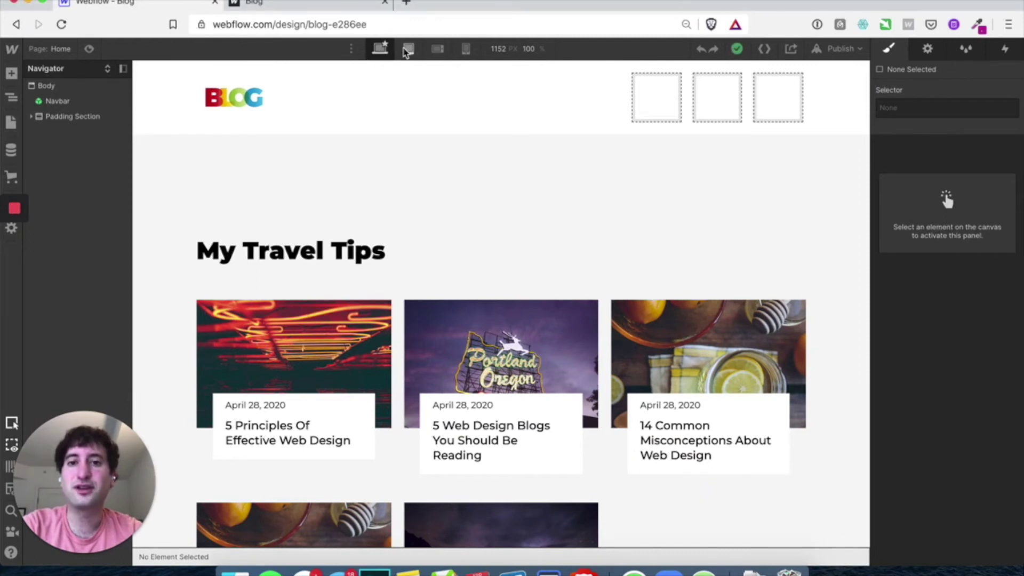
Preview the Home page at the tablet, mobile landscape and mobile portrait breakpoints, and return to the desktop view
left_click(407, 49)
left_click(436, 50)
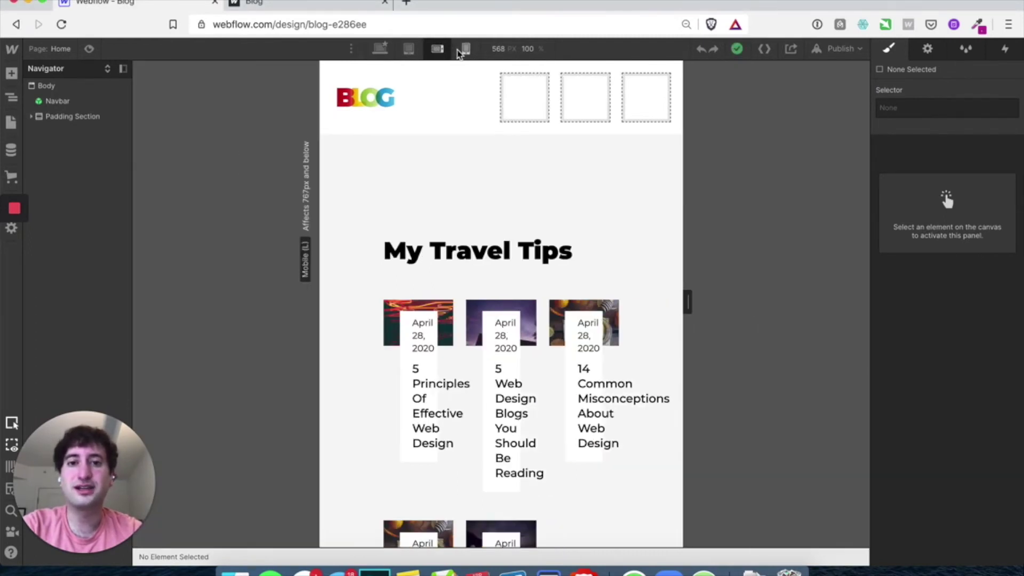
left_click(463, 51)
left_click(439, 51)
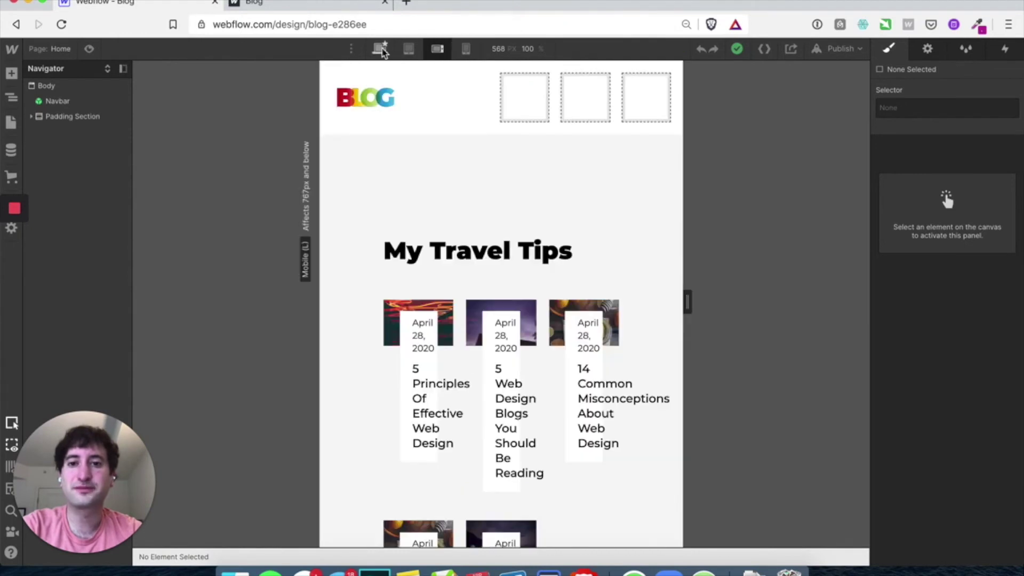
left_click(380, 48)
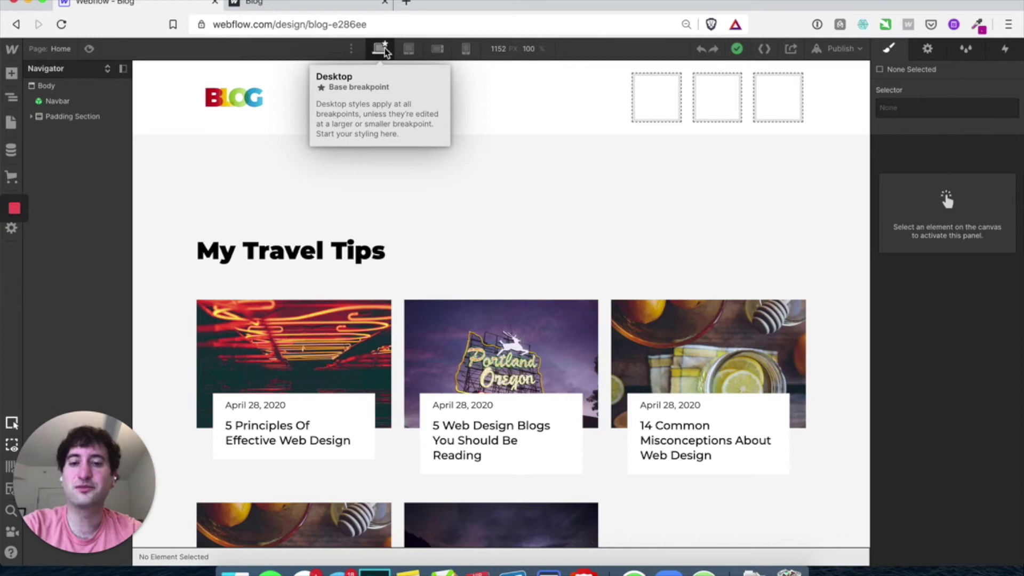
Compare the post cards' layout on desktop with each smaller breakpoint, ending on the desktop view of the Home page
scroll(428, 272, "down", 3)
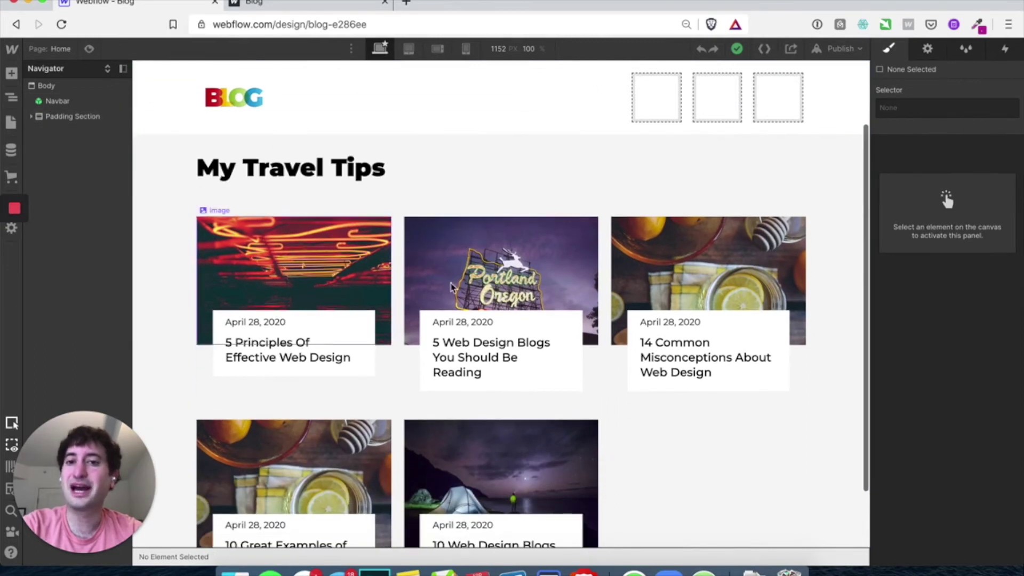
left_click(408, 49)
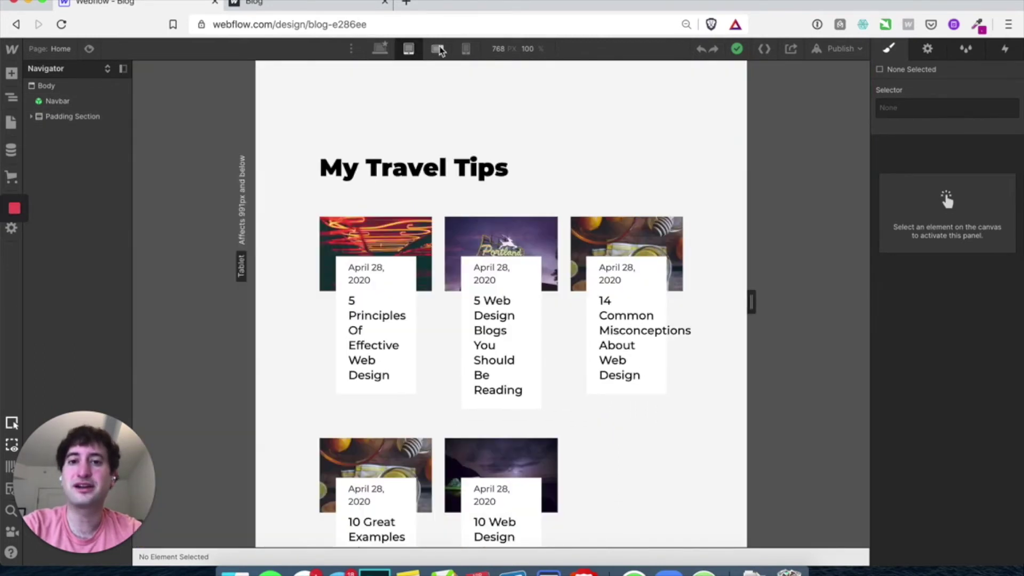
left_click(437, 48)
left_click(466, 49)
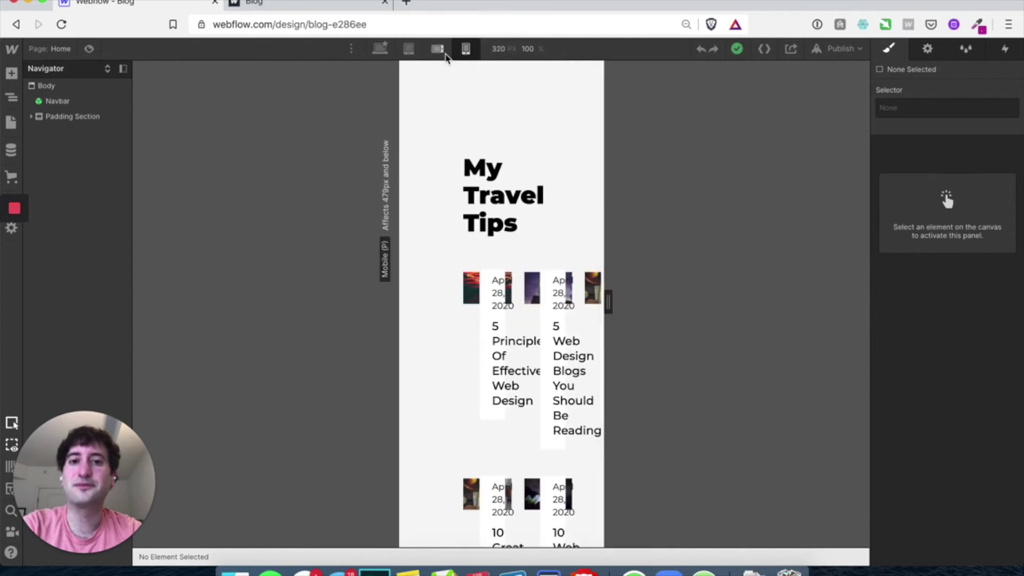
left_click(409, 49)
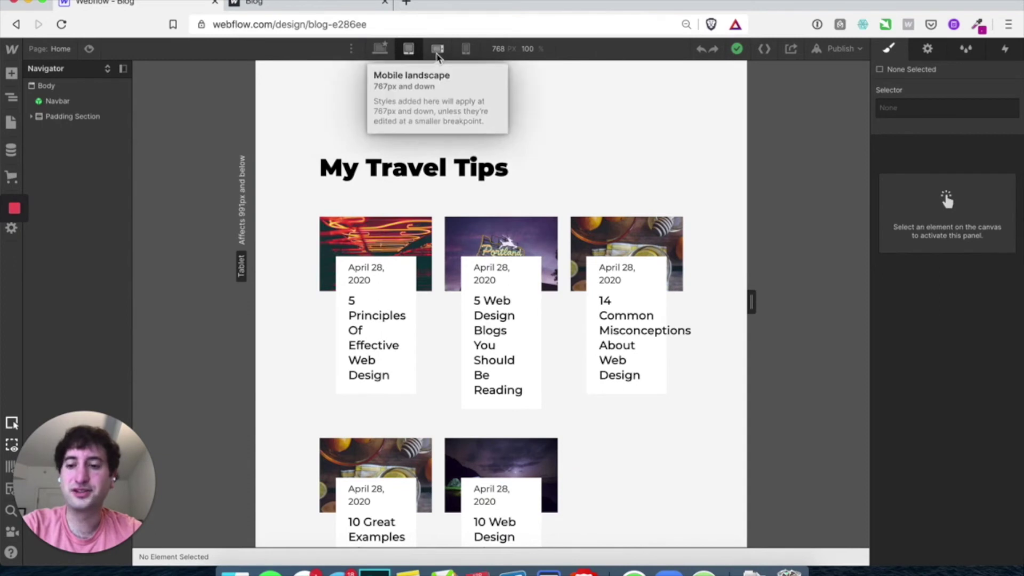
left_click(436, 50)
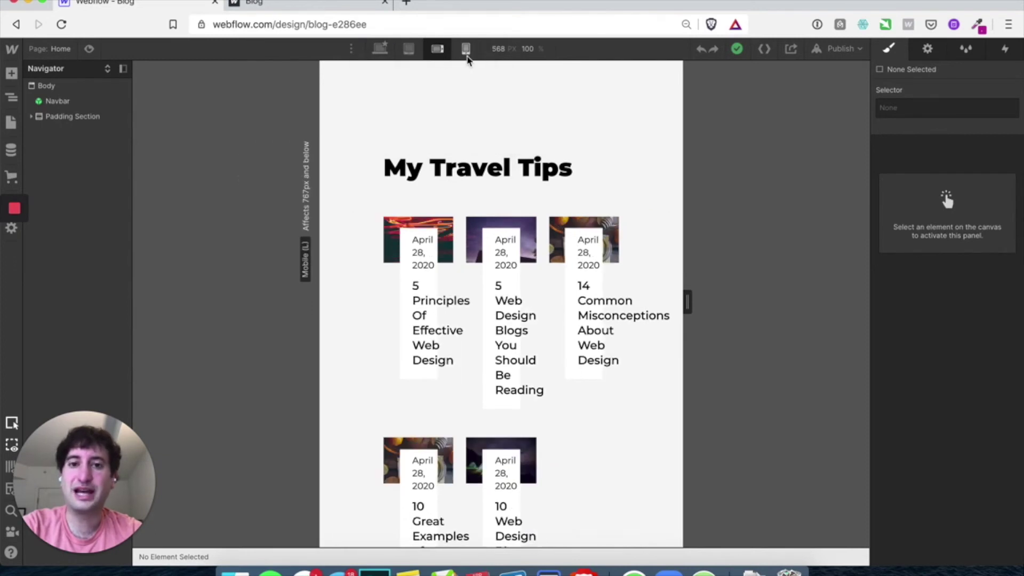
left_click(466, 50)
left_click(410, 50)
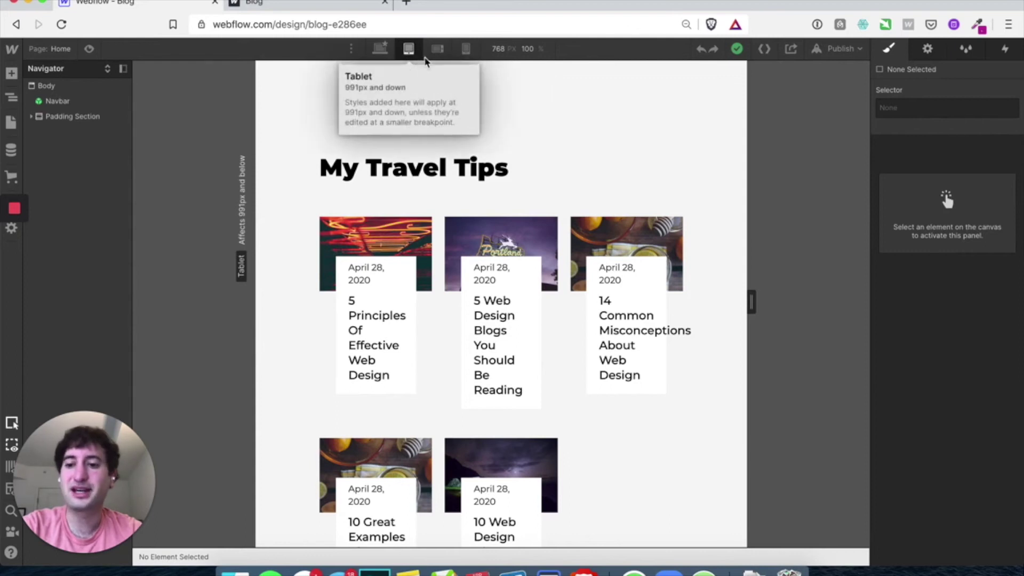
left_click(446, 51)
left_click(463, 52)
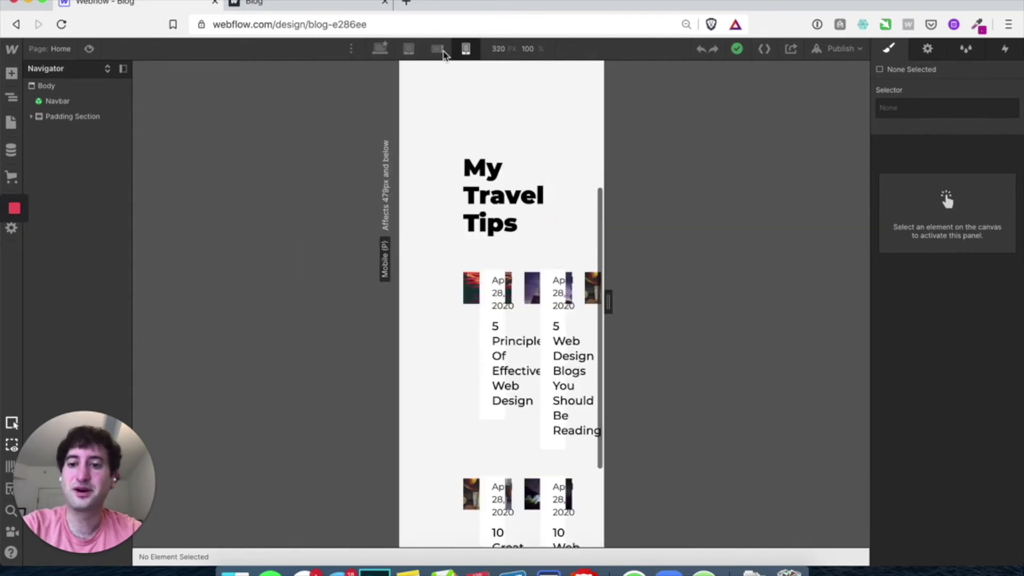
left_click(387, 52)
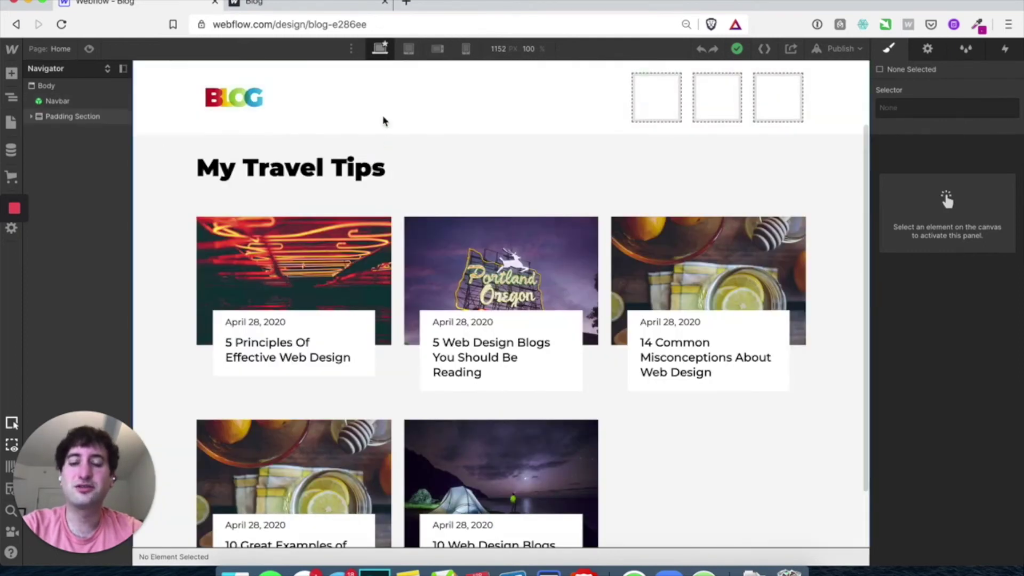
scroll(399, 229, "down", 3)
scroll(393, 226, "up", 3)
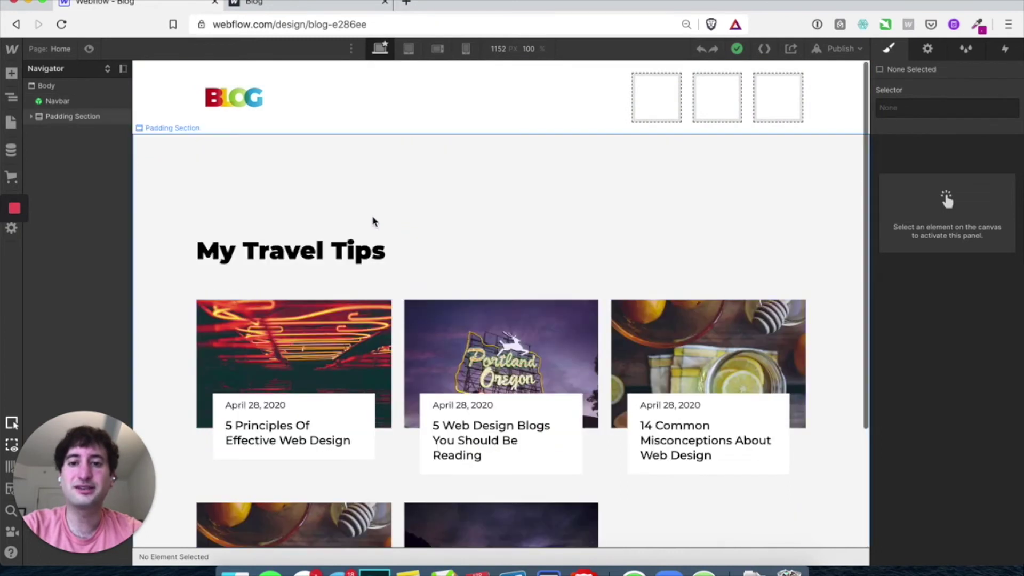
scroll(395, 235, "down", 3)
scroll(474, 320, "up", 1)
scroll(475, 319, "up", 4)
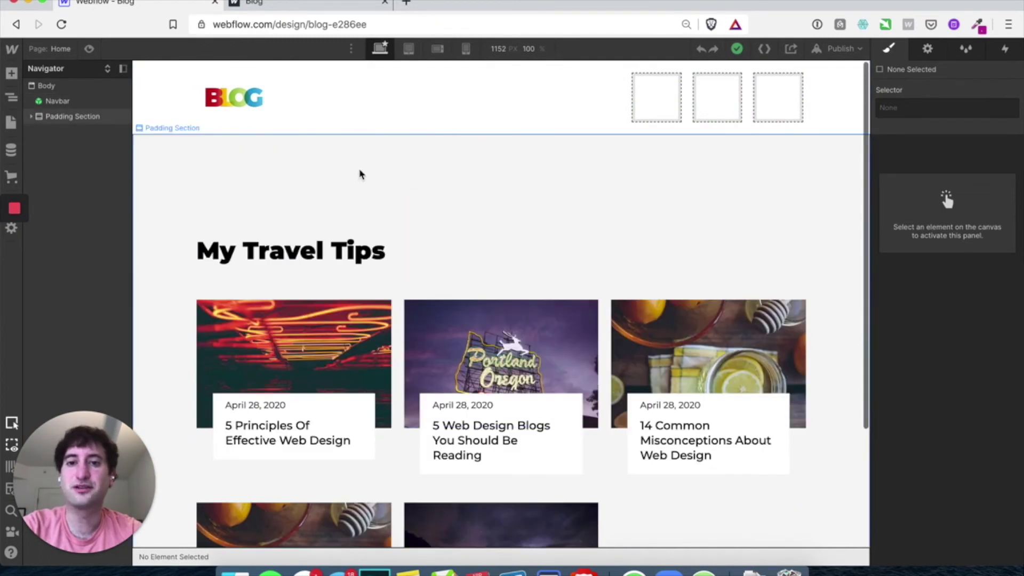
Switch to the Tablet breakpoint, examine the post grid and select the Collection List Wrapper inside the Padding Section
left_click(408, 49)
scroll(447, 209, "down", 4)
scroll(660, 286, "up", 2)
scroll(464, 279, "up", 2)
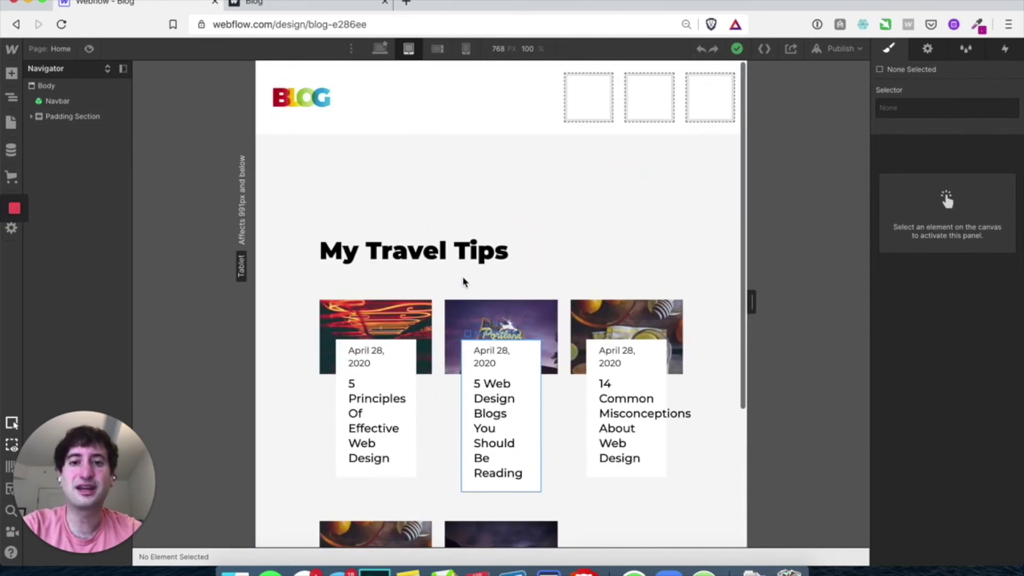
scroll(322, 288, "down", 3)
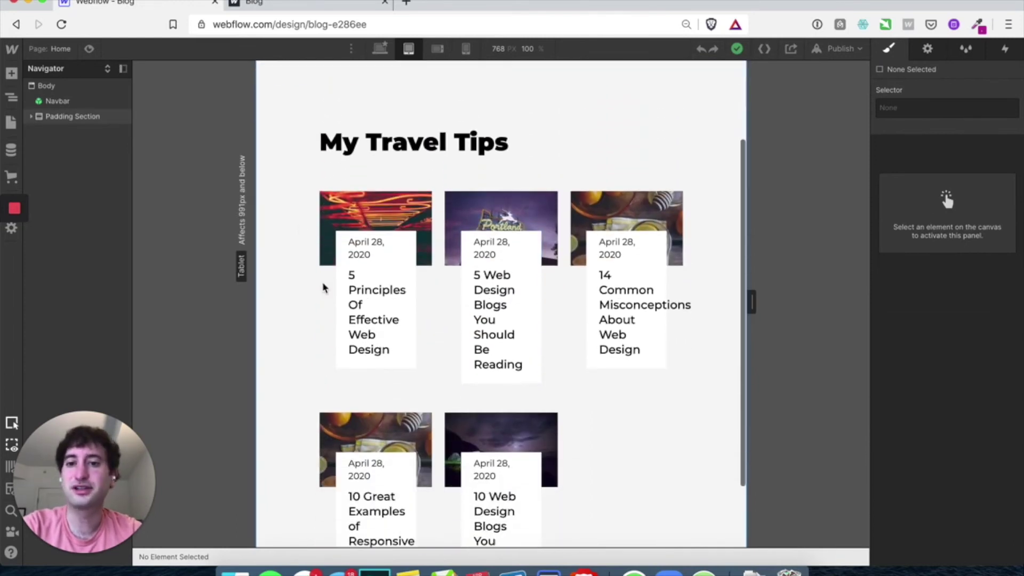
left_click(301, 220)
left_click(32, 117)
left_click(39, 147)
left_click(69, 149)
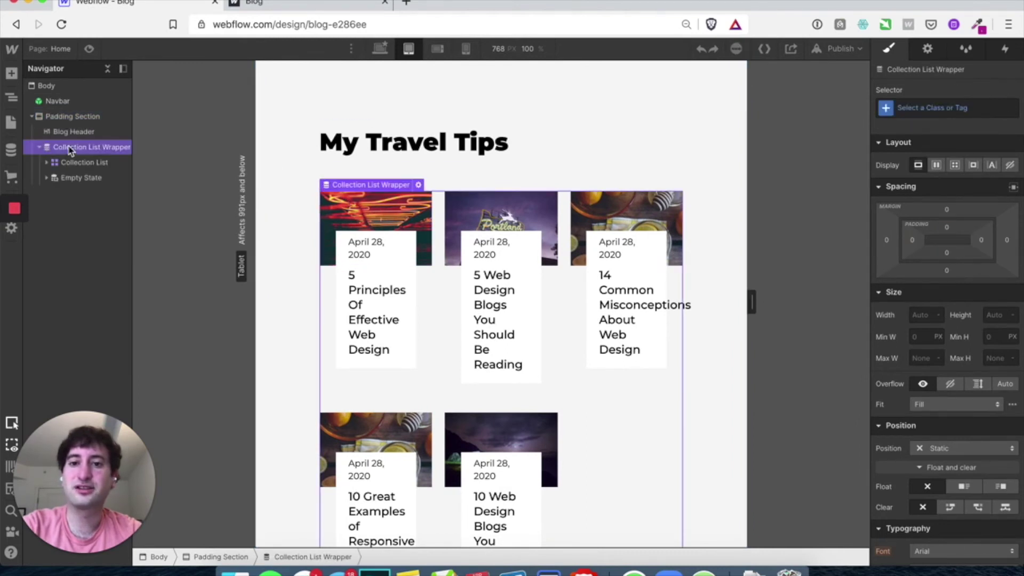
scroll(437, 223, "up", 1)
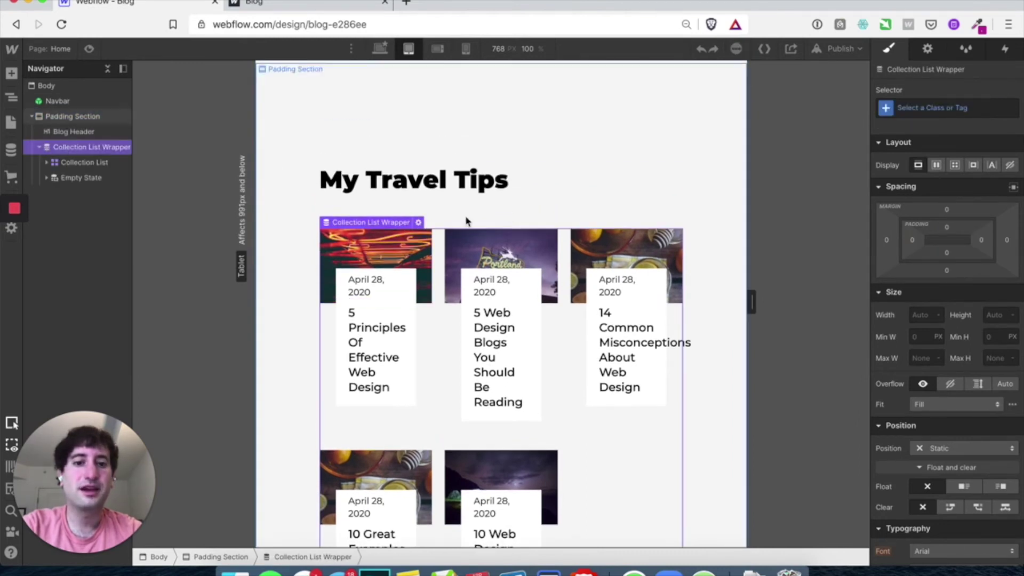
Reduce the Collection List grid to two columns at the Tablet breakpoint and check the post cards
left_click(74, 169)
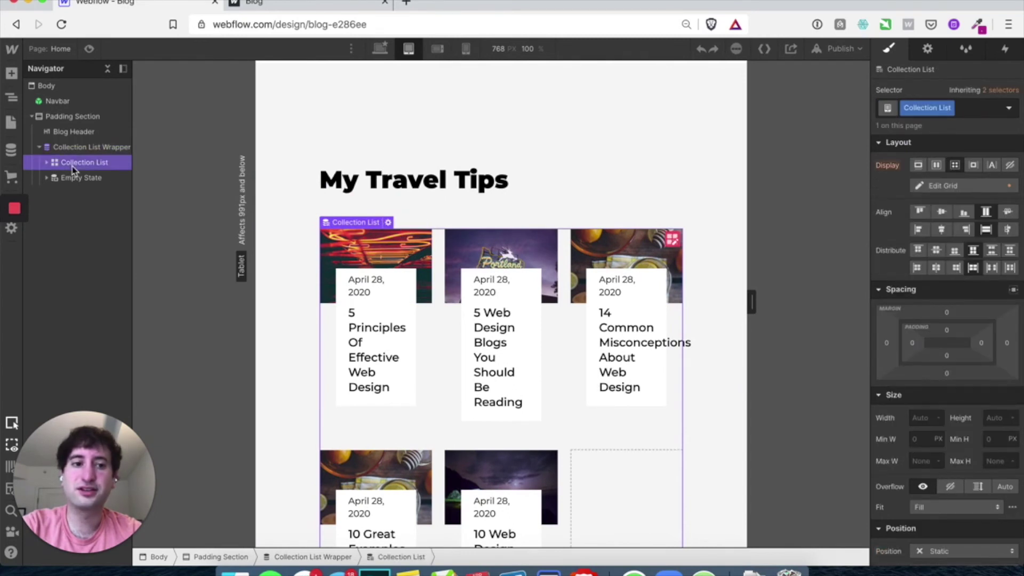
left_click(957, 187)
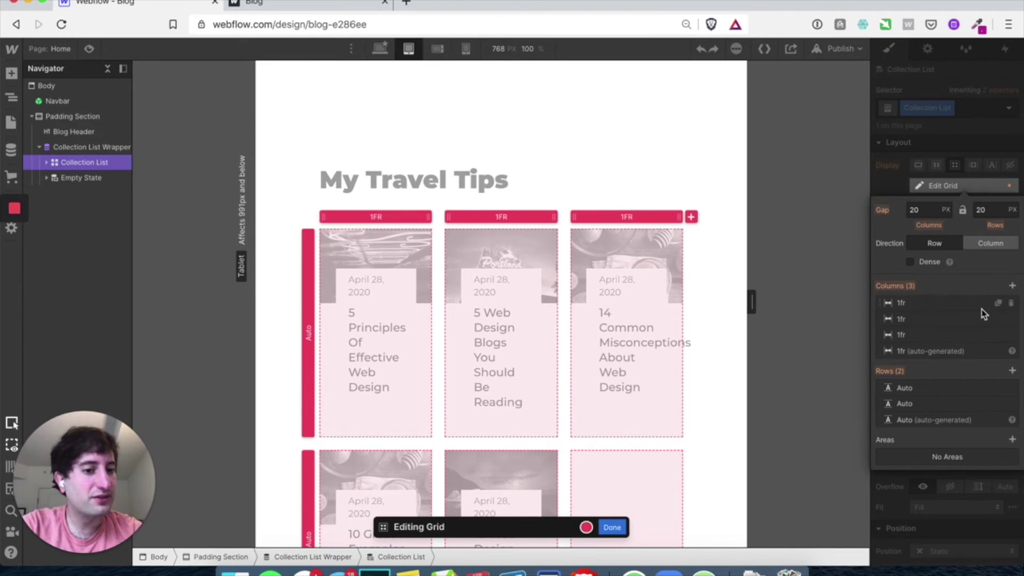
left_click(1011, 303)
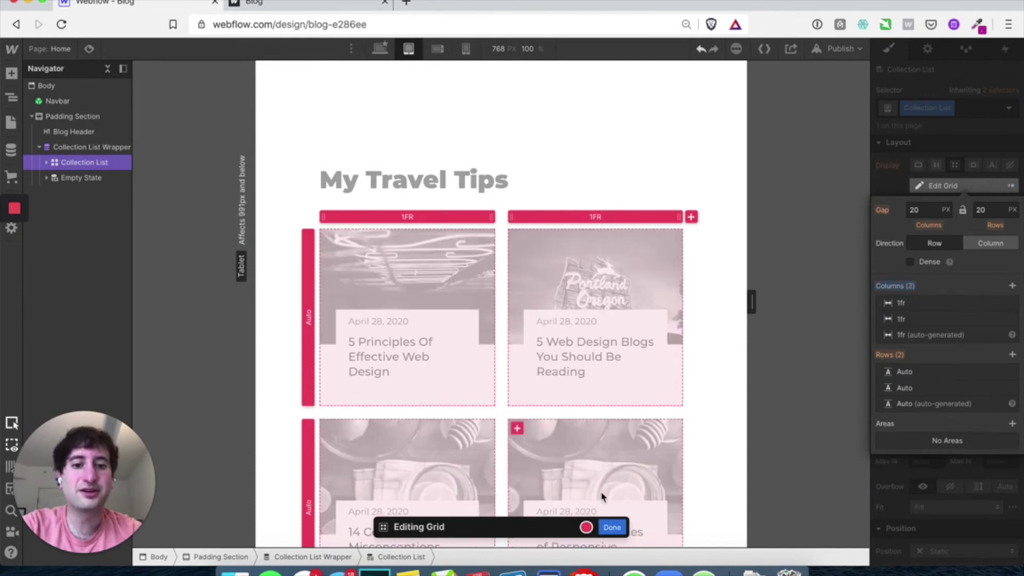
left_click(611, 527)
scroll(587, 276, "up", 2)
scroll(587, 277, "down", 6)
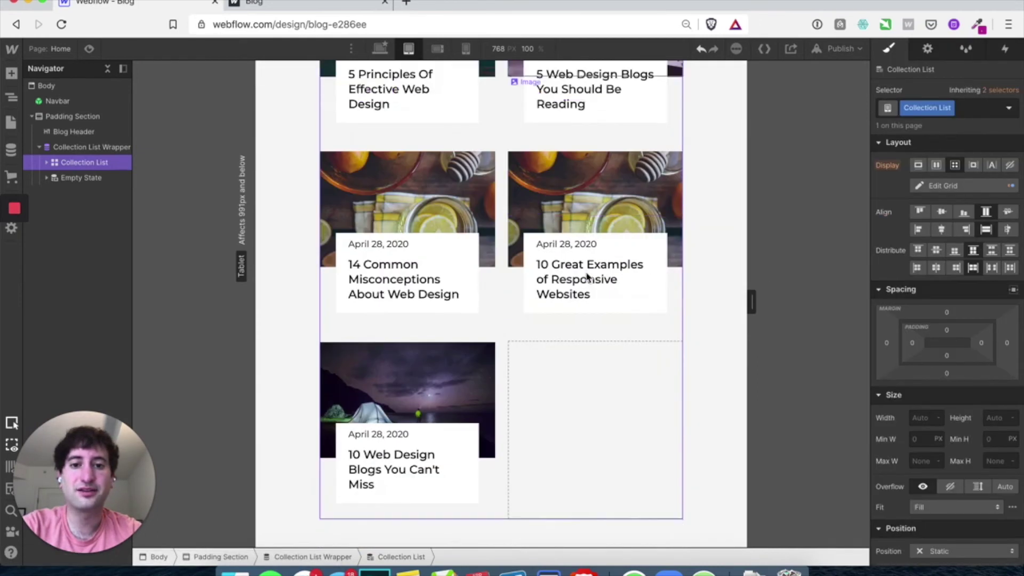
scroll(587, 276, "up", 6)
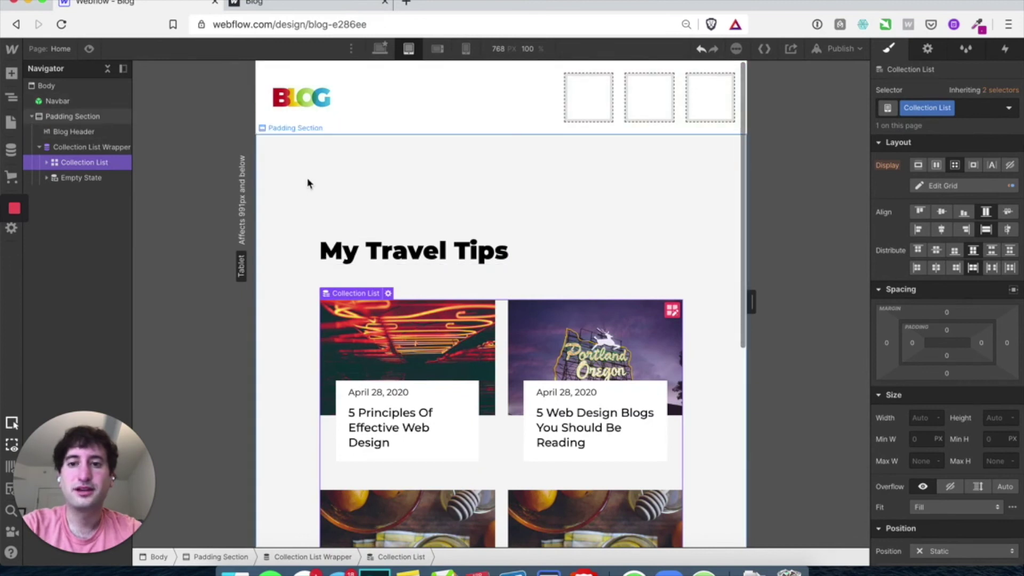
At the Mobile landscape breakpoint, reduce the Collection List grid to one column and check the stacked posts
left_click(438, 49)
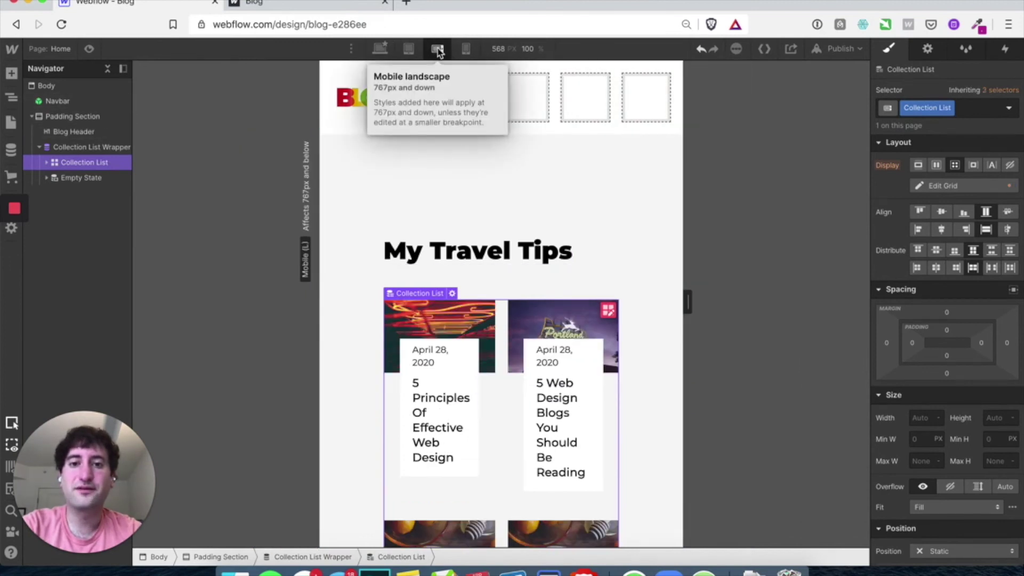
scroll(388, 189, "down", 3)
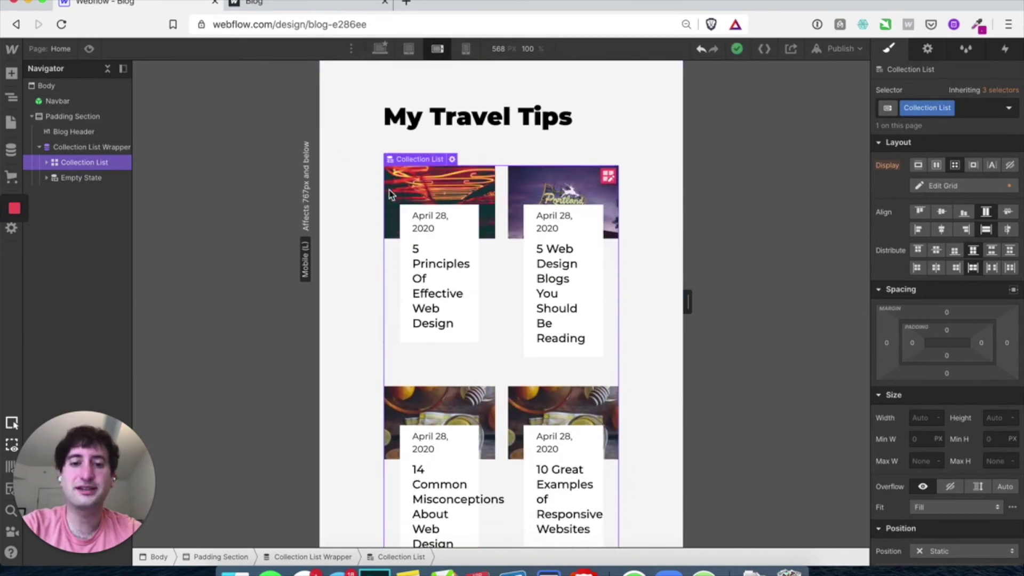
left_click(608, 177)
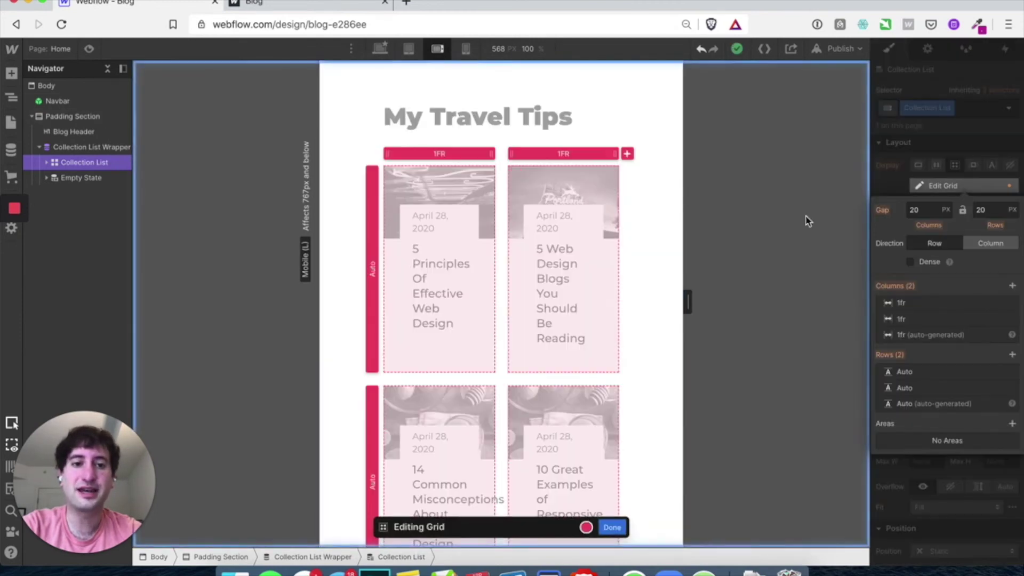
left_click(1011, 304)
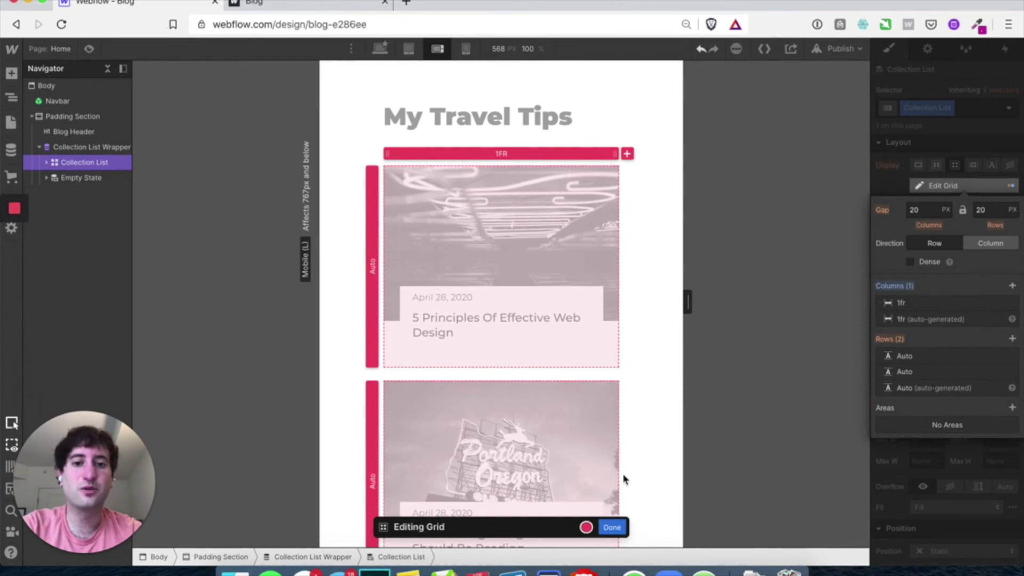
left_click(612, 527)
scroll(549, 406, "down", 8)
scroll(540, 352, "down", 5)
scroll(541, 352, "up", 15)
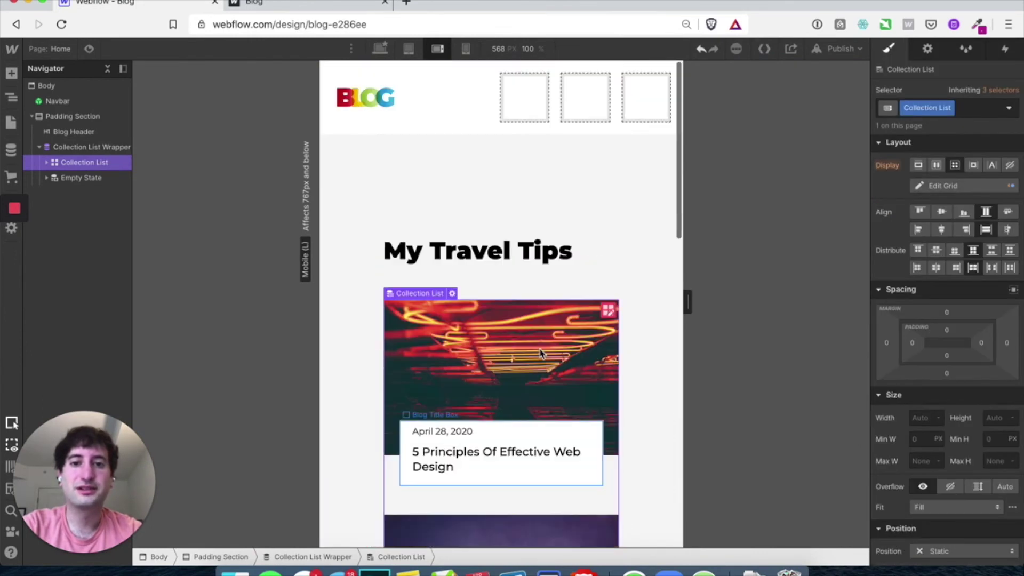
Switch to the Mobile portrait breakpoint and examine how the heading and post cards fit
left_click(465, 49)
scroll(504, 193, "down", 1)
scroll(480, 208, "down", 2)
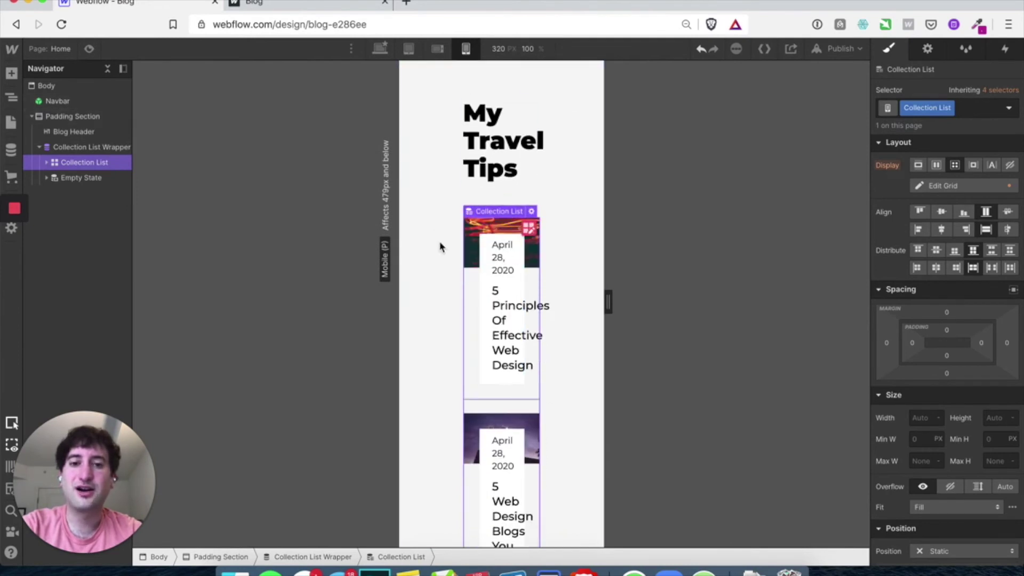
scroll(905, 315, "down", 3)
scroll(904, 314, "up", 3)
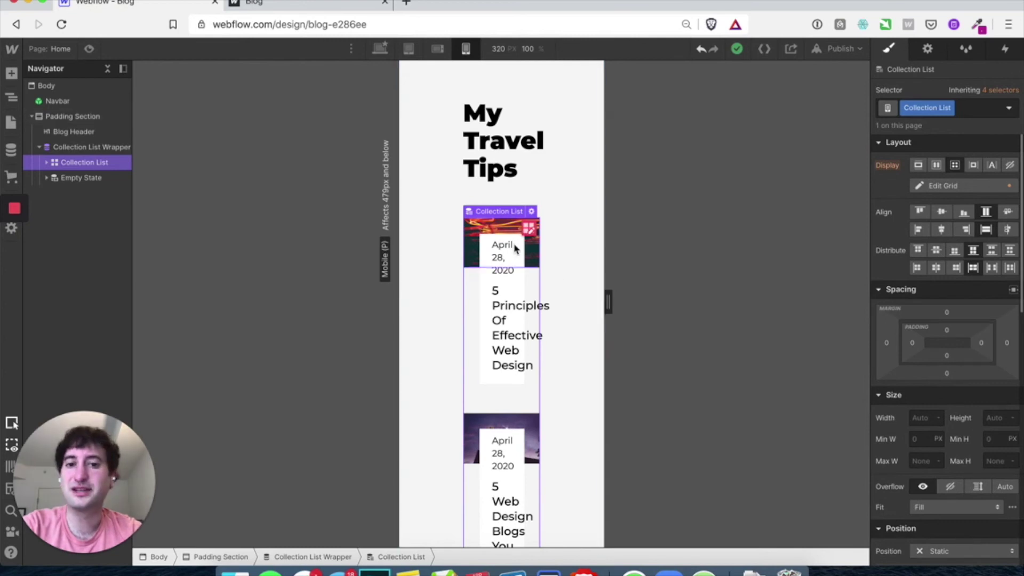
Inspect the styles of the Link Block, Collection Item and Collection List, including the list's grid settings, at Mobile portrait
left_click(47, 162)
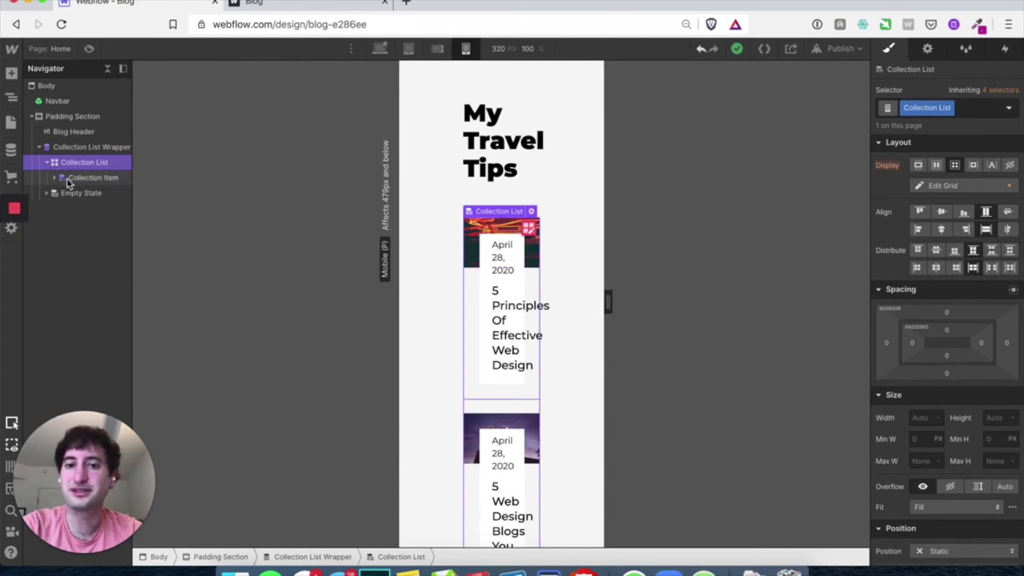
left_click(69, 182)
left_click(54, 179)
left_click(74, 195)
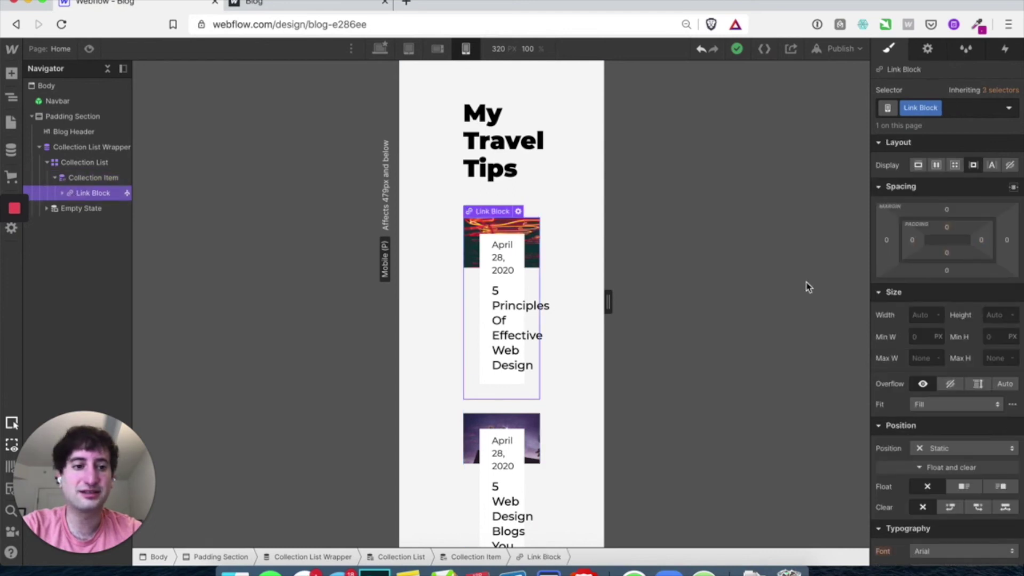
left_click(58, 151)
left_click(75, 163)
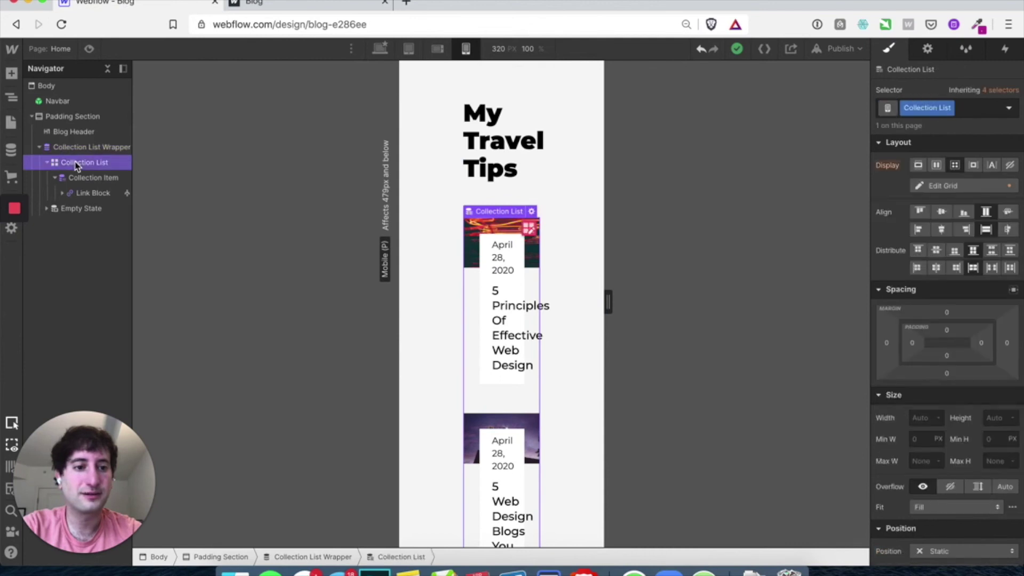
left_click(78, 179)
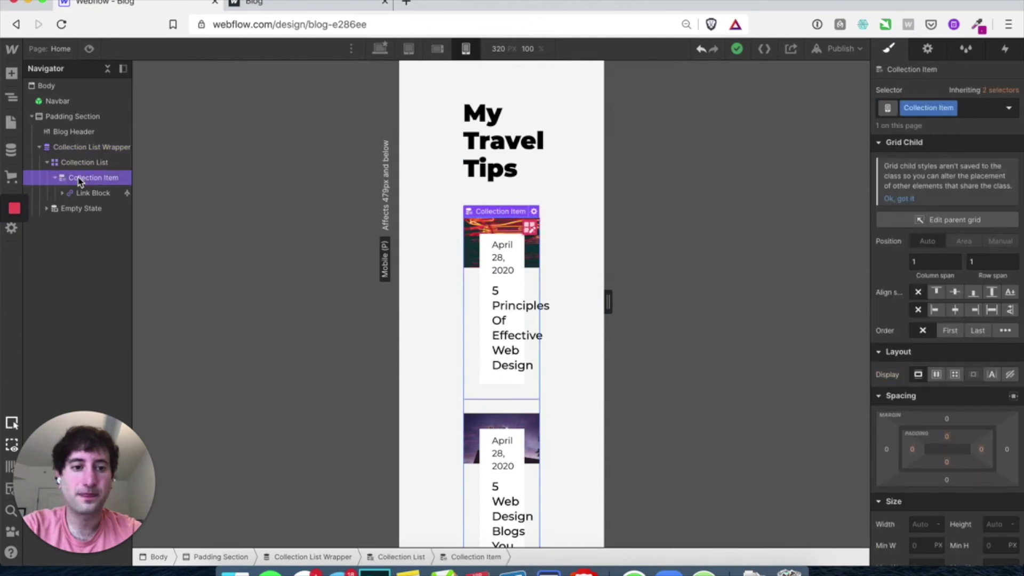
left_click(529, 230)
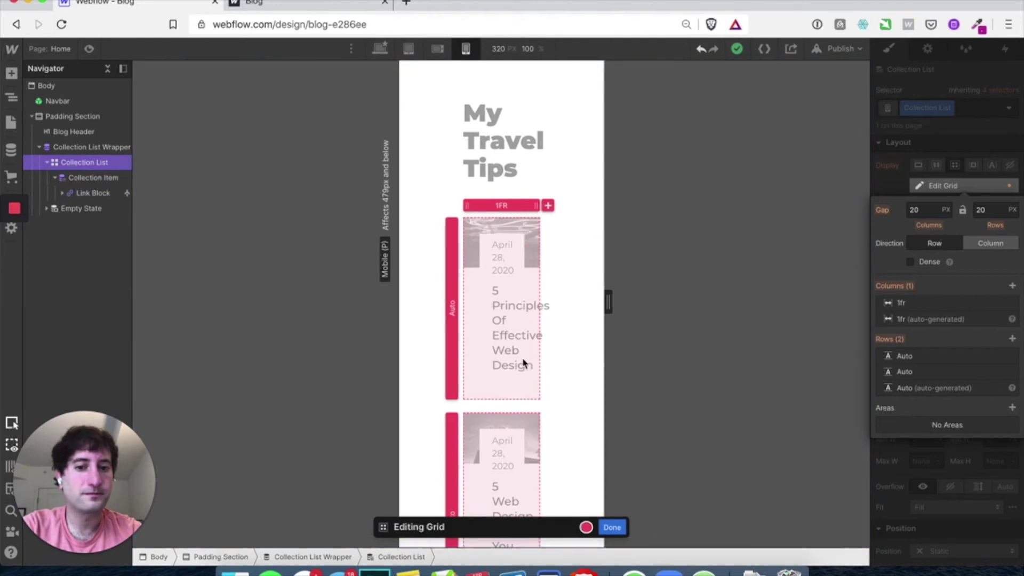
left_click(612, 527)
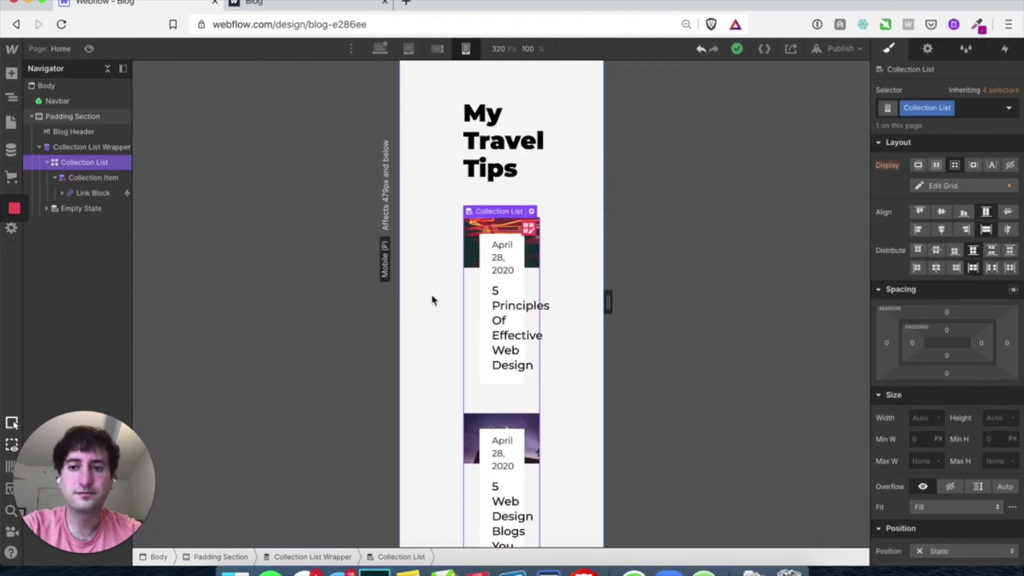
Select the Padding Section and compare its padding and layout at the Mobile portrait, desktop and Mobile landscape breakpoints
left_click(14, 242)
scroll(394, 255, "up", 3)
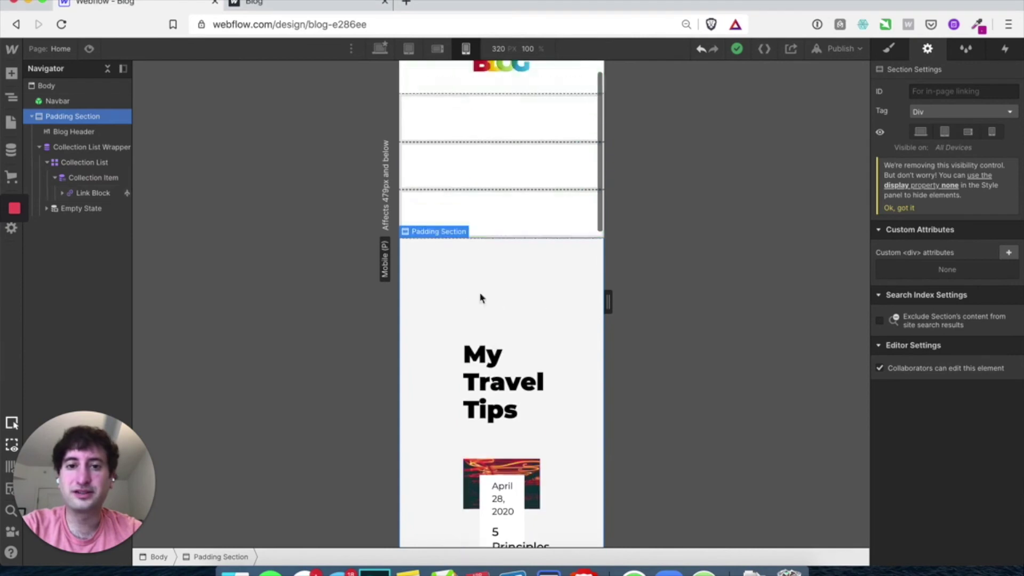
scroll(487, 267, "down", 3)
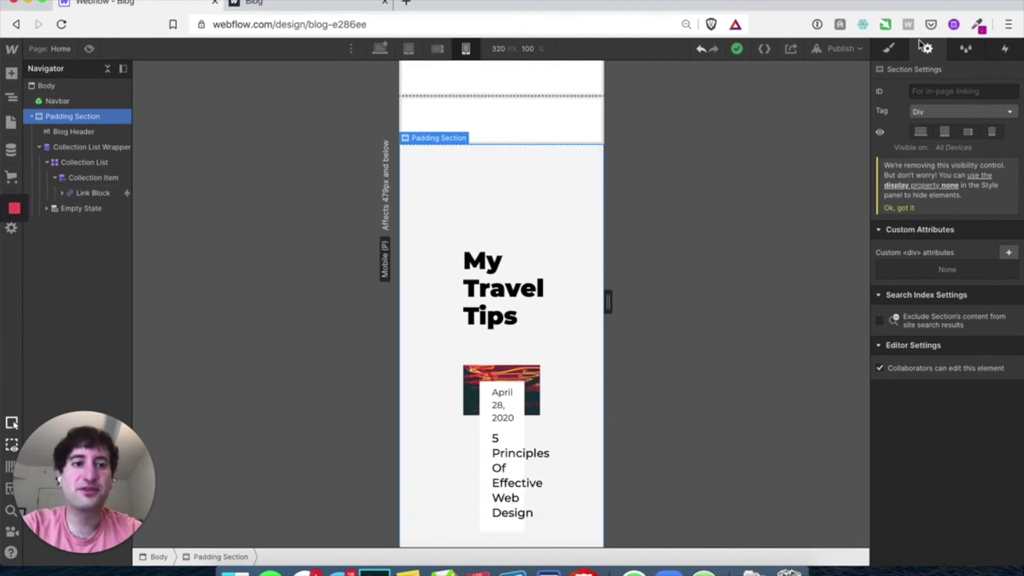
left_click(889, 50)
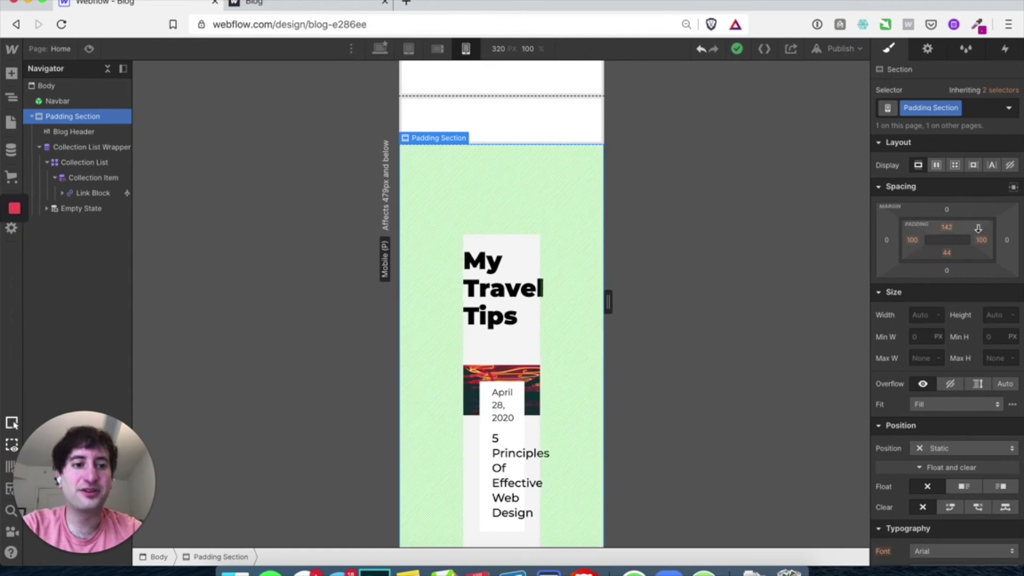
left_click(381, 49)
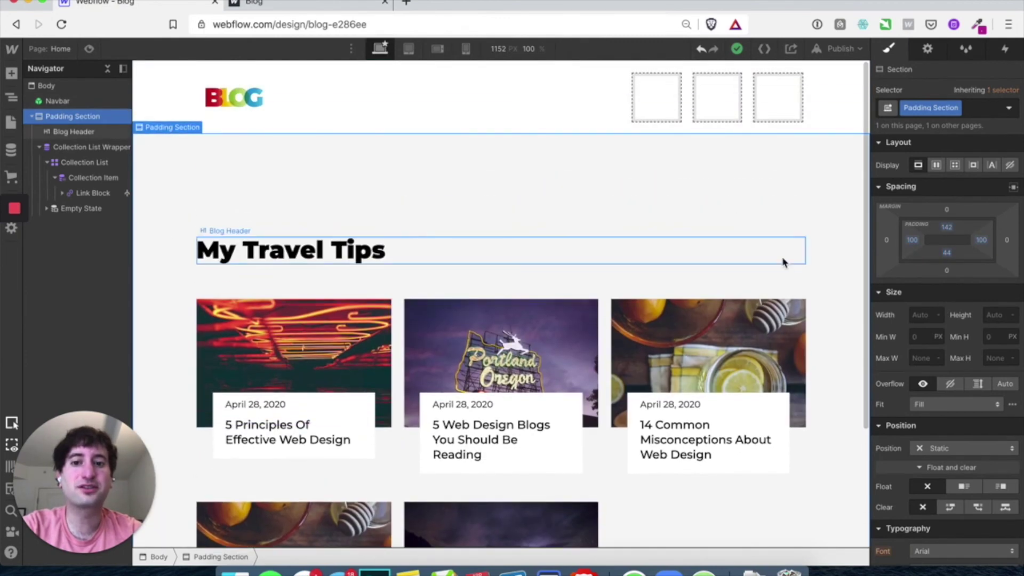
left_click(465, 49)
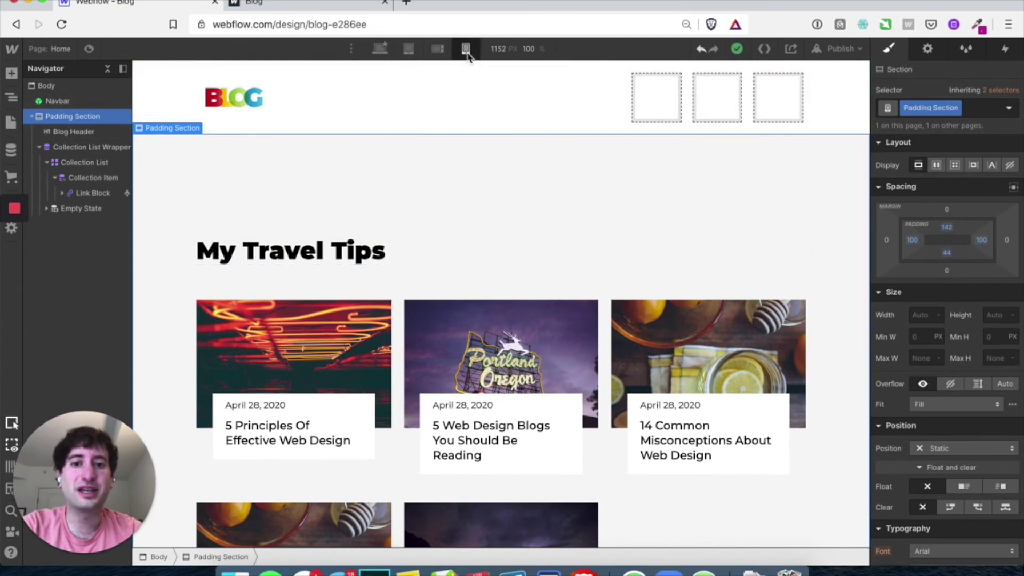
left_click(437, 49)
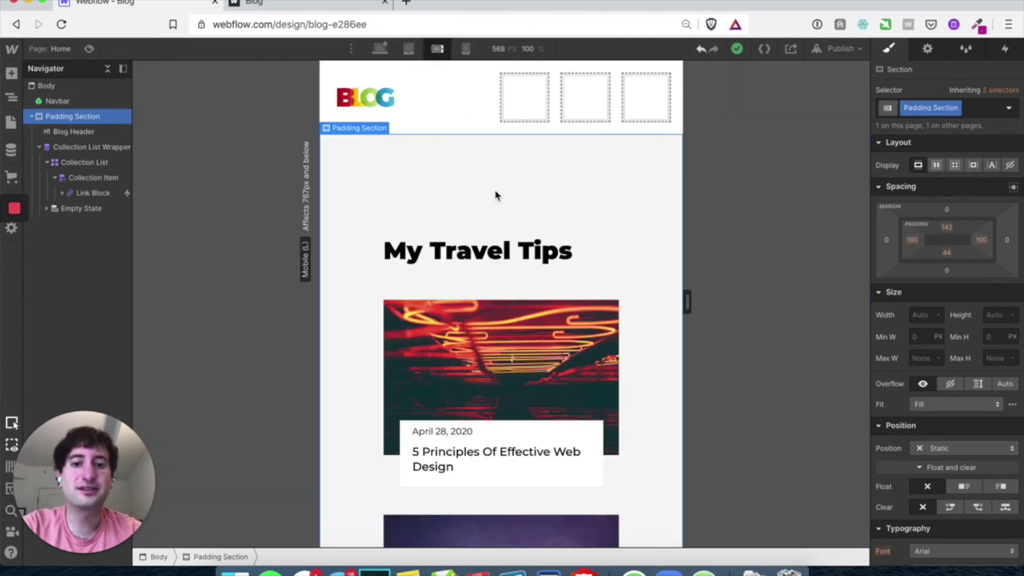
At the Mobile portrait breakpoint, set the Padding Section's padding to 15 px on all sides and review the page
left_click(465, 49)
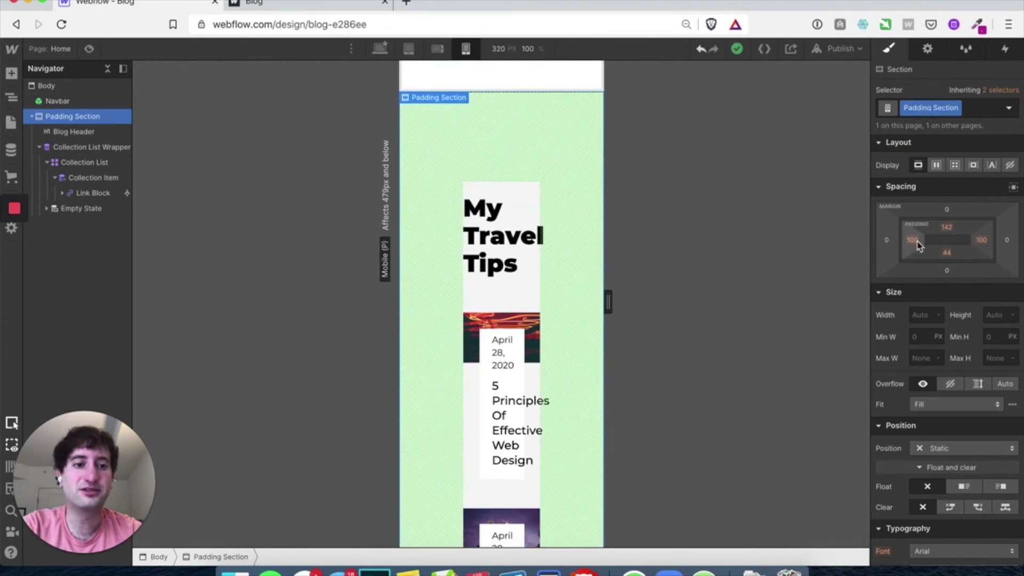
left_click_drag(916, 244, 864, 239)
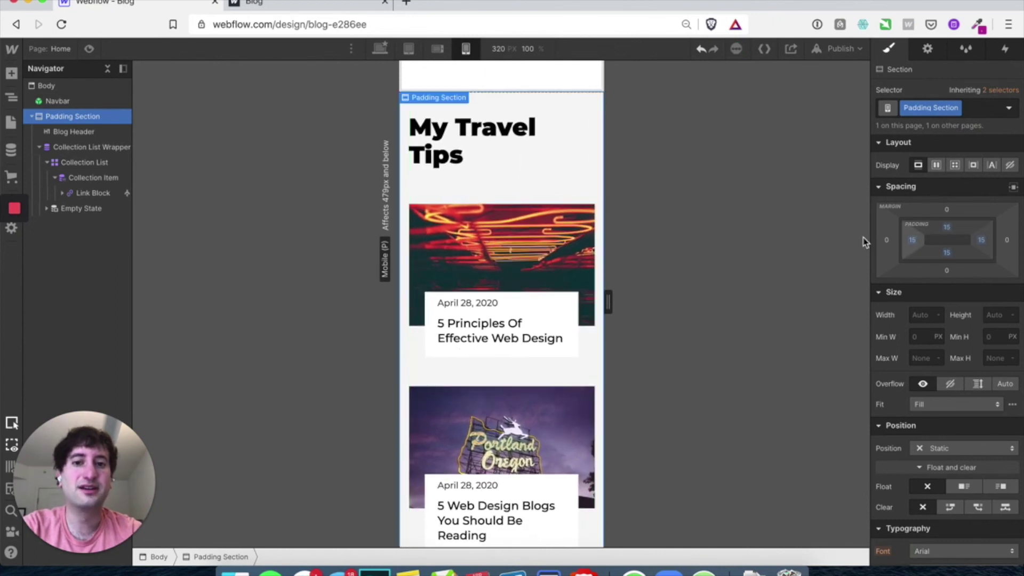
scroll(526, 328, "up", 3)
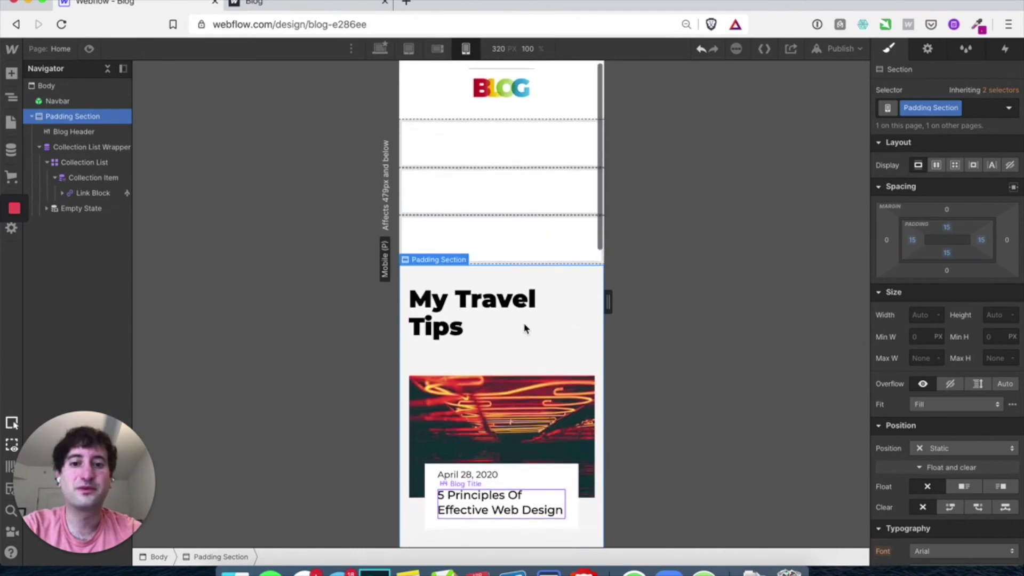
scroll(525, 328, "down", 8)
scroll(525, 328, "down", 5)
scroll(525, 328, "up", 10)
scroll(526, 328, "down", 8)
scroll(495, 191, "up", 8)
Return to the desktop breakpoint and publish the site to blog-e286ee.webflow.io
left_click(385, 49)
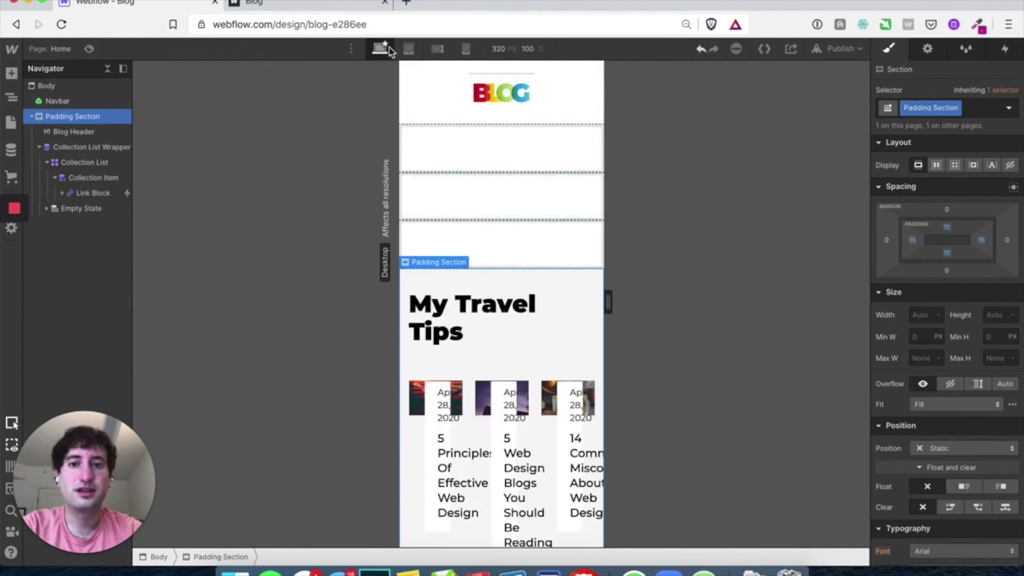
left_click(841, 50)
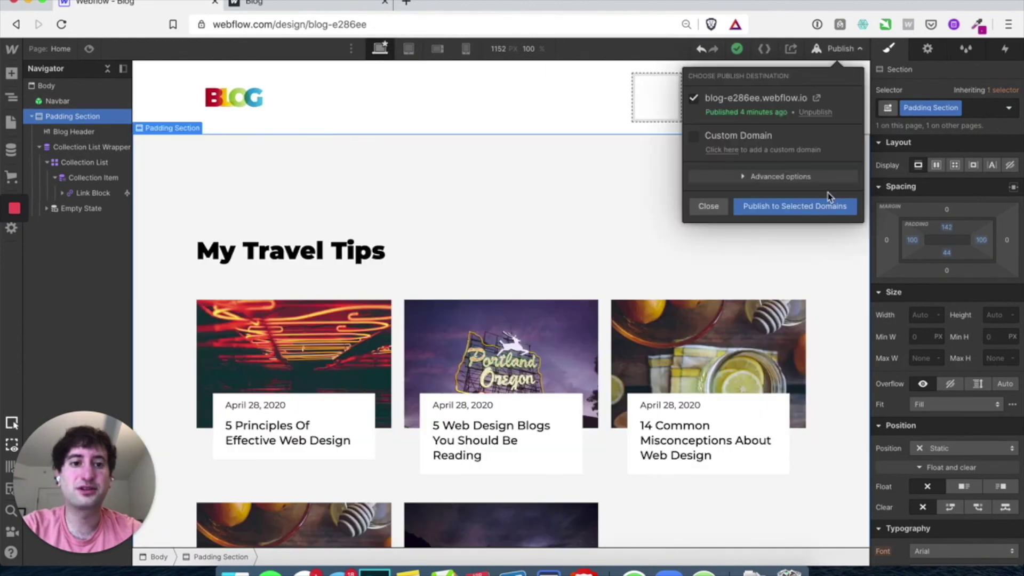
left_click(820, 213)
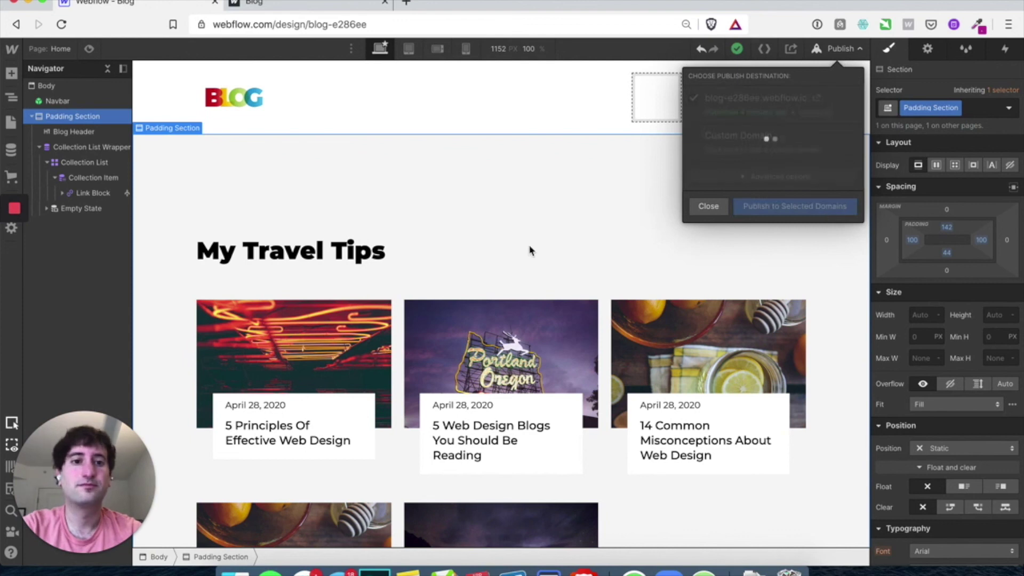
Switch to the published Blog site's browser tab and look over its home page
left_click(261, 3)
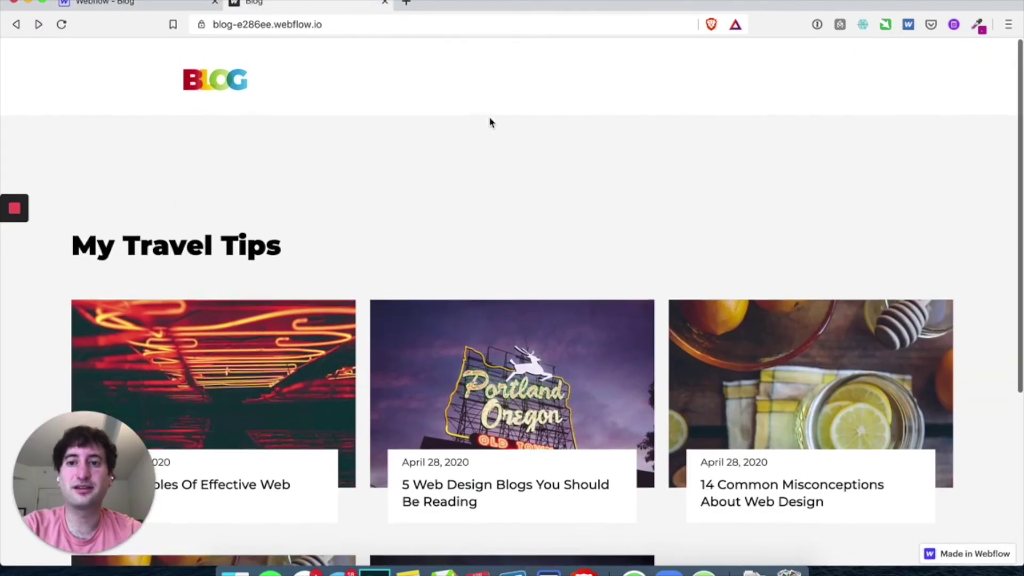
scroll(489, 121, "down", 5)
scroll(490, 122, "up", 5)
mouse_move(1021, 161)
left_mouse_down()
mouse_move(332, 164)
mouse_move(1021, 163)
left_mouse_up()
left_click_drag(119, 461, 975, 459)
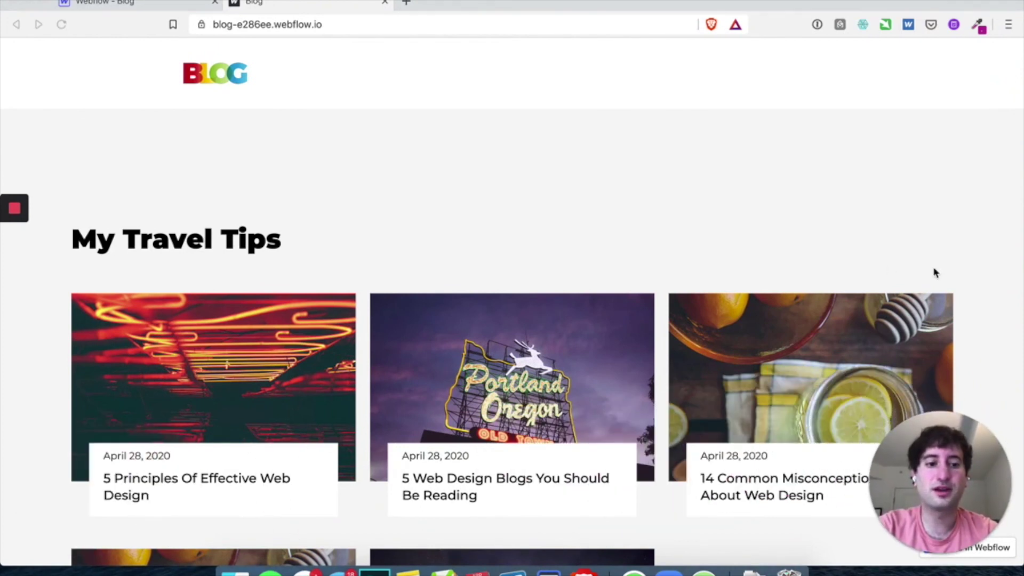
left_click(179, 193)
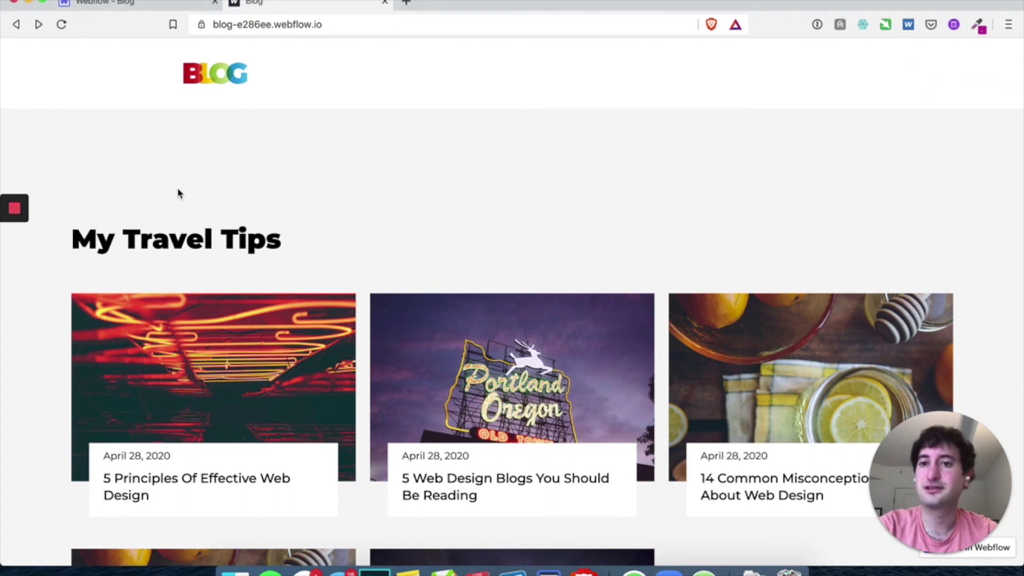
Browse the live post grid and open the post "5 Principles Of Effective Web Design"
scroll(218, 349, "down", 5)
scroll(219, 347, "up", 5)
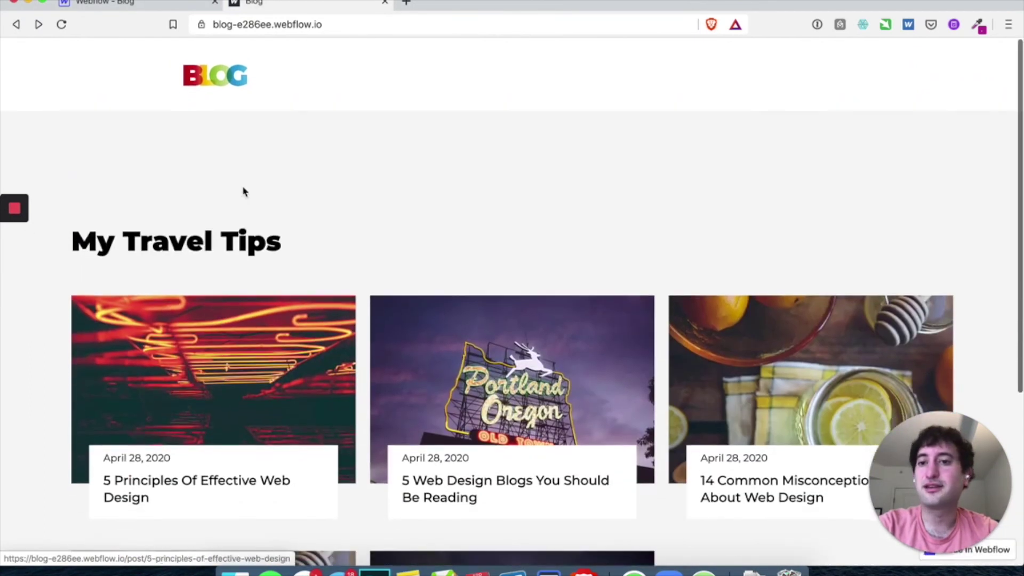
scroll(224, 232, "down", 5)
left_click(252, 183)
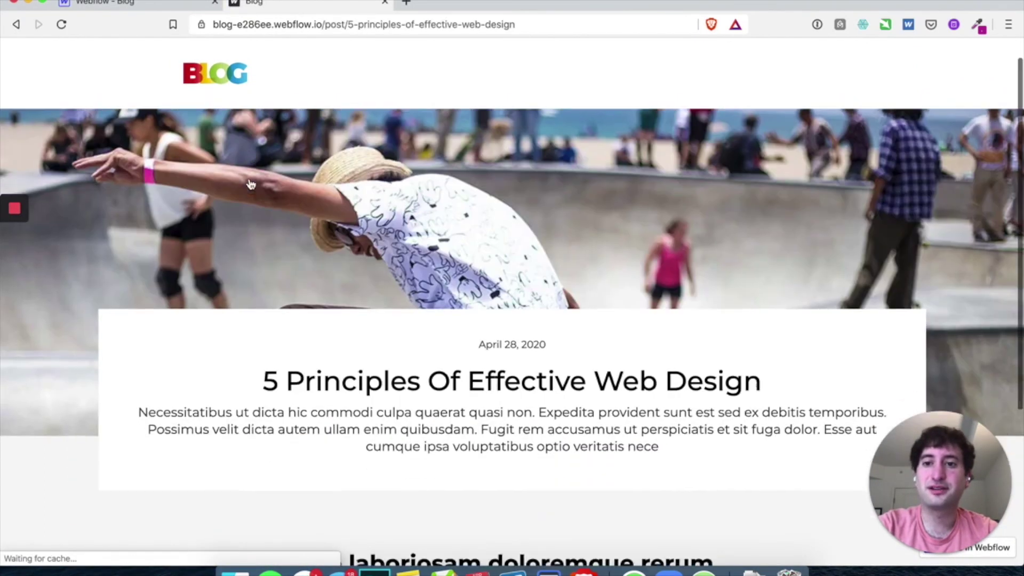
Go back from the live post to the published home page and return to the Webflow Designer's browser tab
scroll(251, 183, "up", 5)
key("super+bracketleft")
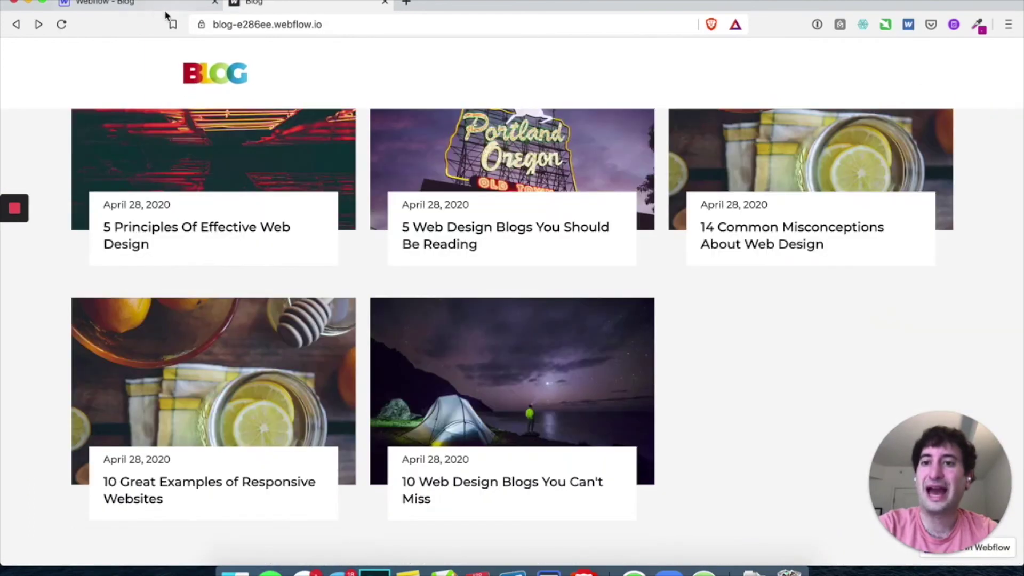
left_click(149, 7)
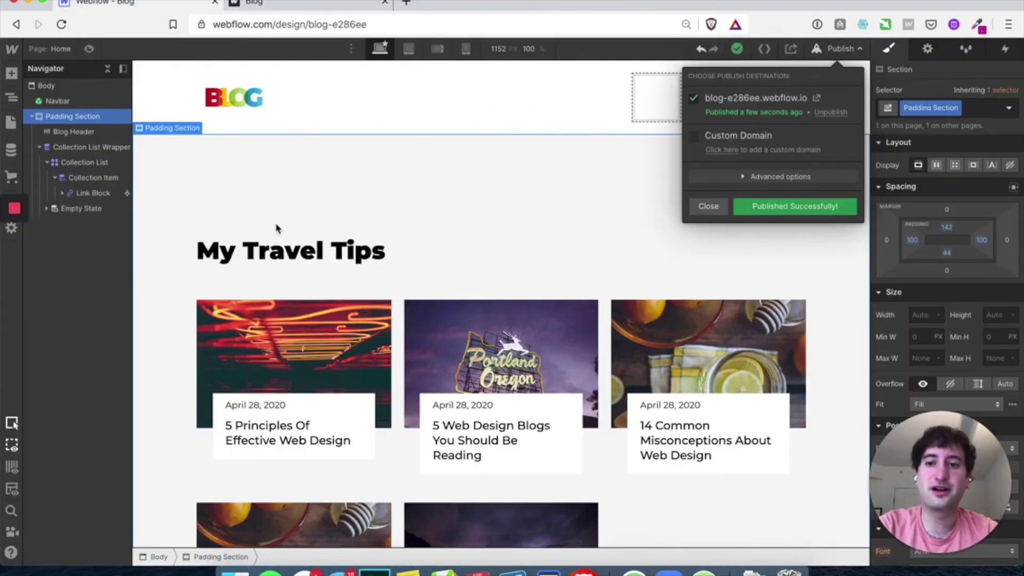
In the Blog Posts CMS collection, rename the post "5 Principles Of Effective Web Design" to "25 Principles Of Effective Web Design"
left_click(12, 150)
left_click(12, 151)
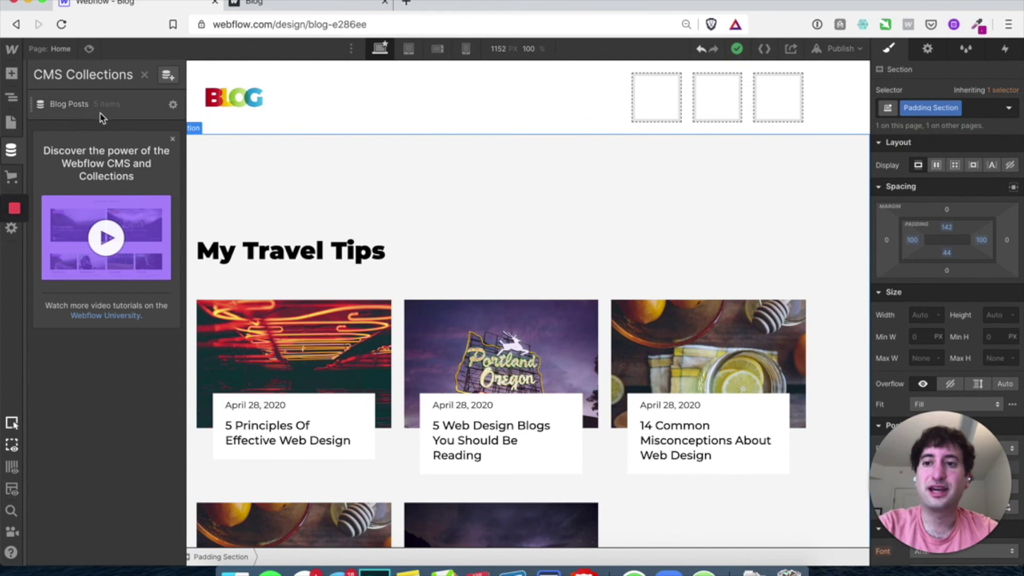
left_click(102, 113)
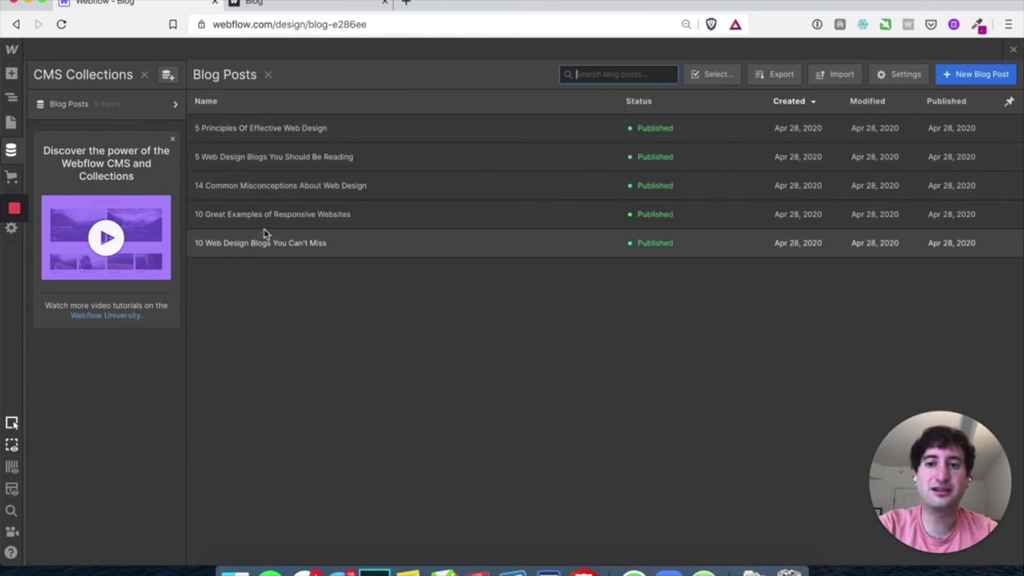
left_click(291, 132)
left_click(366, 125)
key("BackSpace")
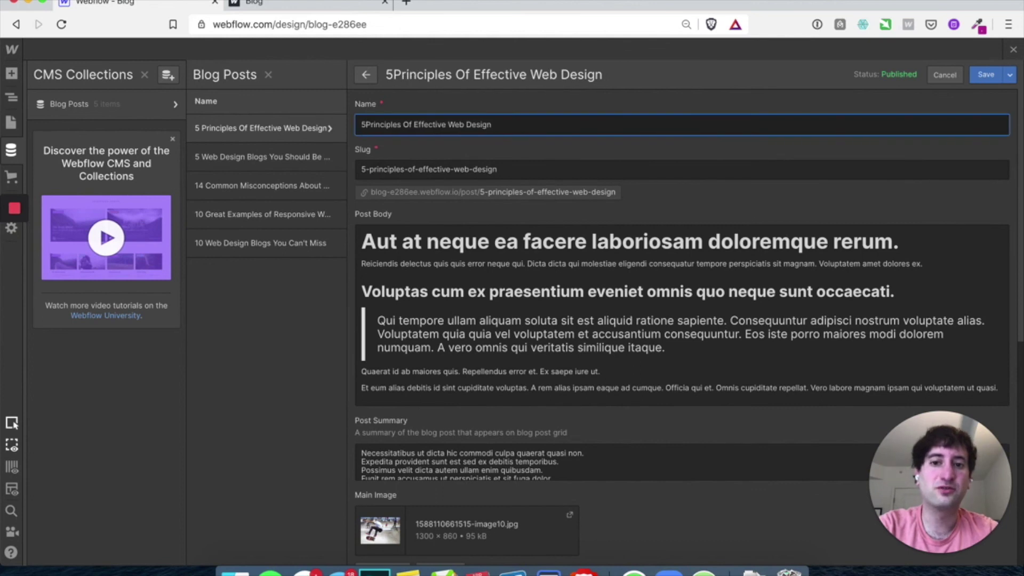
type("25")
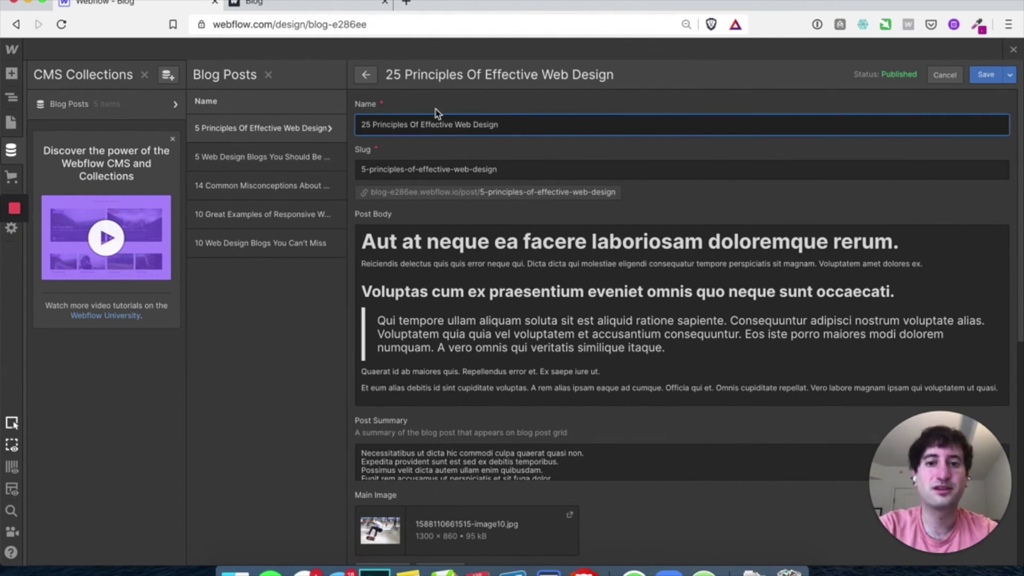
Review the post's remaining fields and save it, and check its title in the home page post grid
scroll(440, 288, "down", 3)
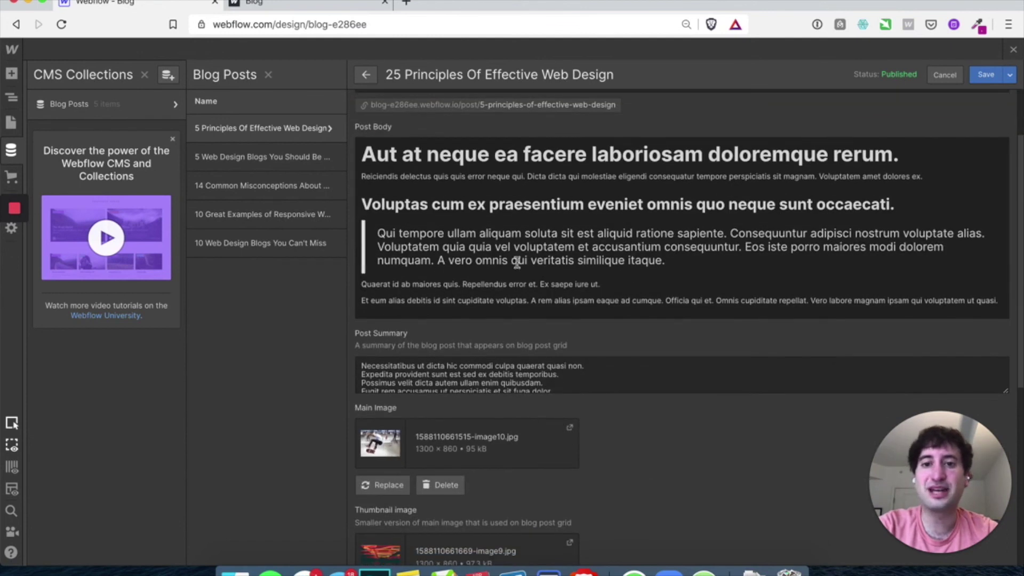
scroll(428, 392, "down", 6)
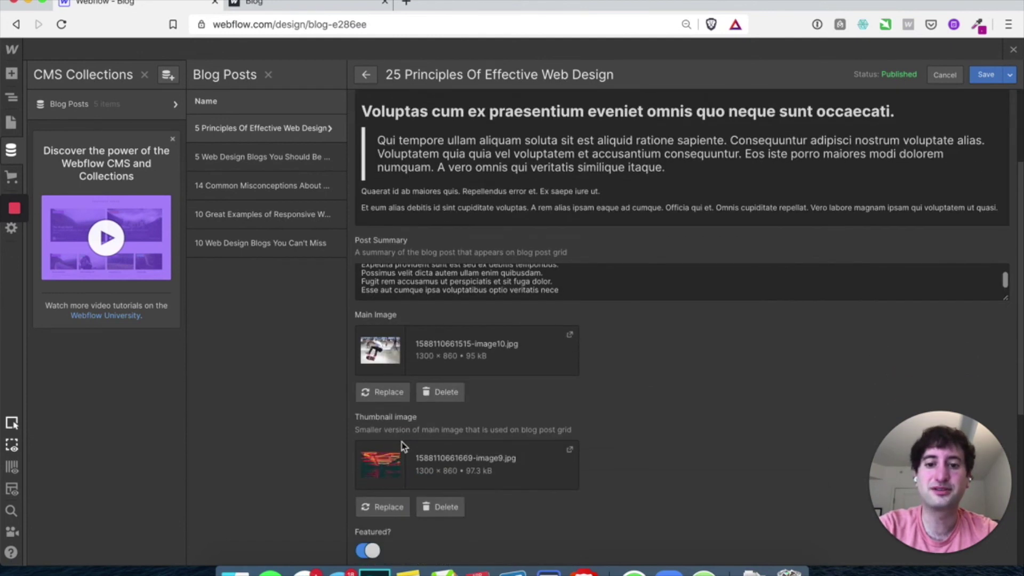
scroll(455, 402, "down", 2)
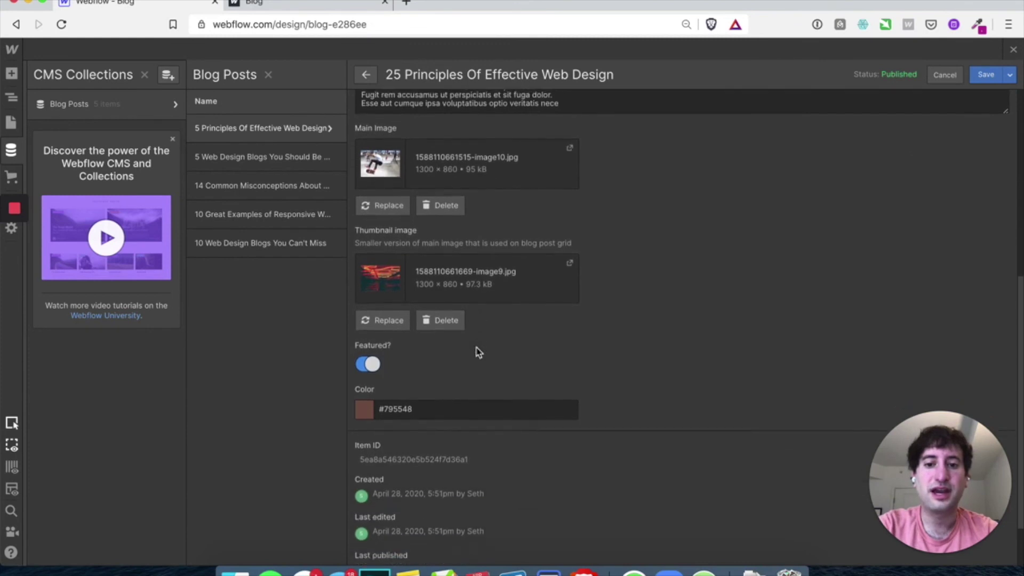
left_click(986, 78)
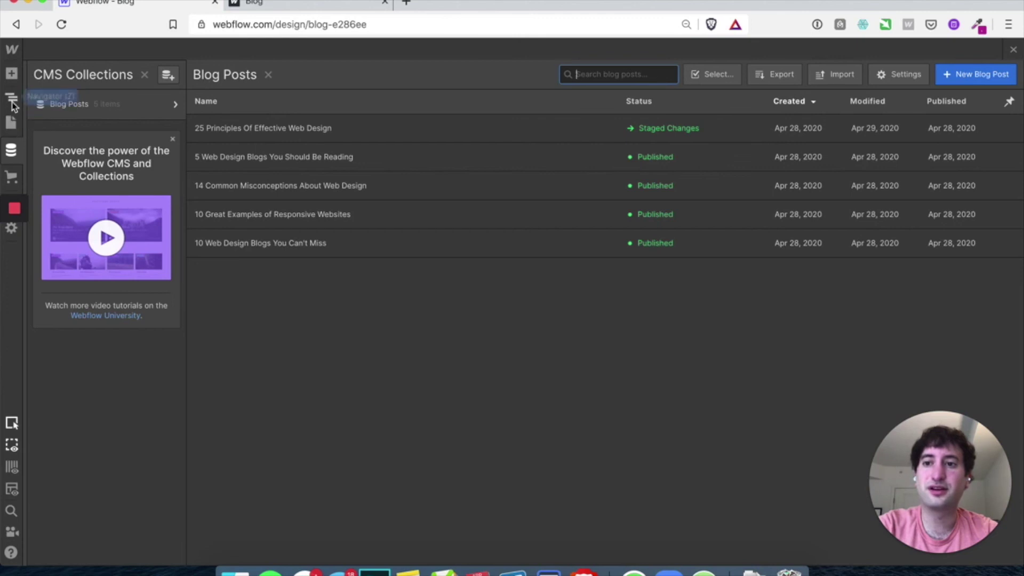
left_click(12, 104)
scroll(300, 250, "down", 3)
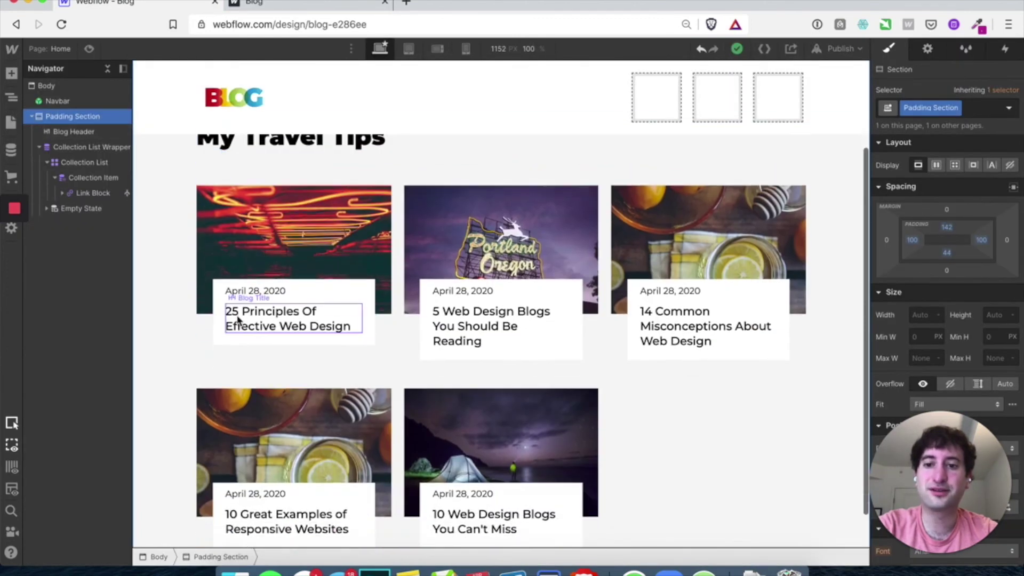